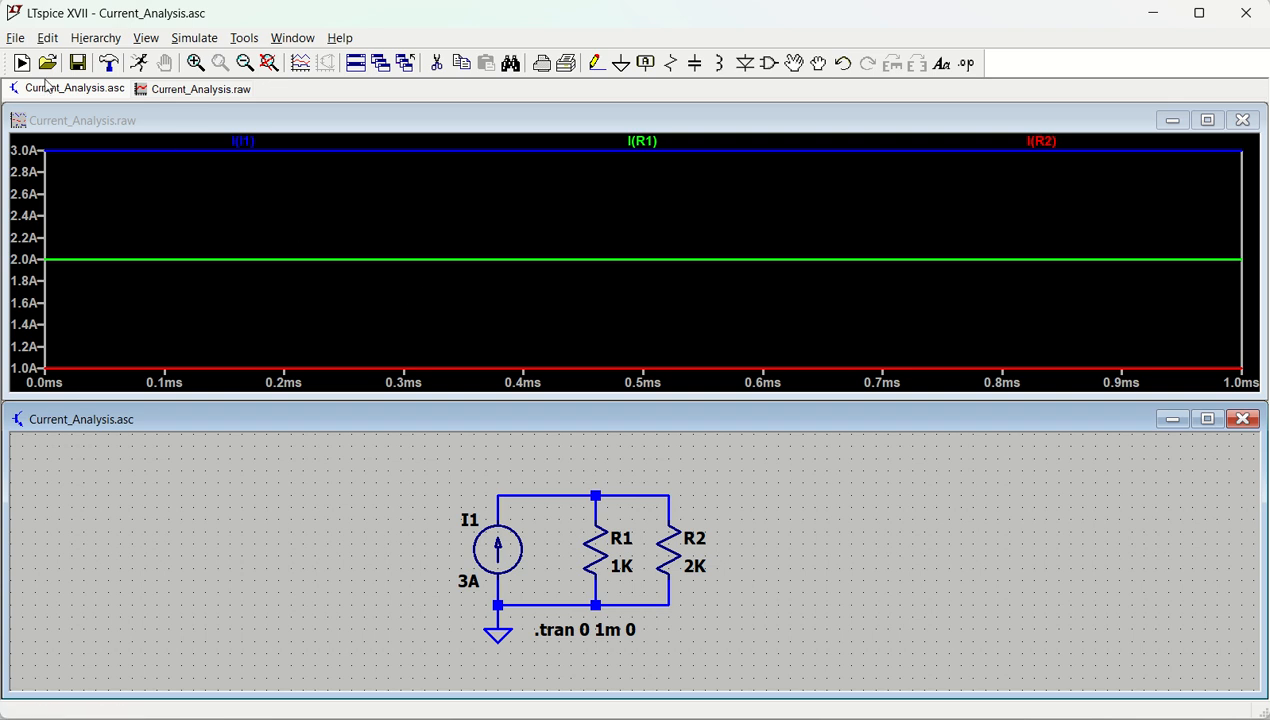
- Create a new schematic, maximize it, and place one current source rotated 180° so its arrow points up
click(22, 63)
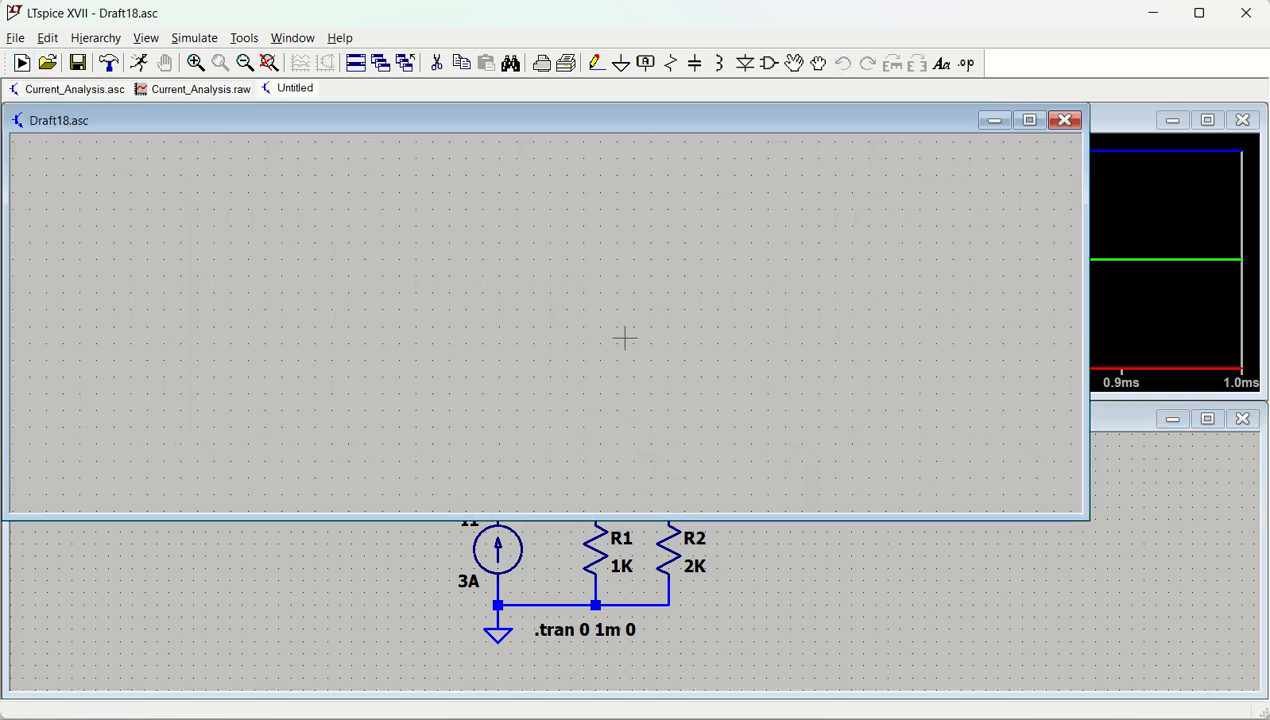
click(1029, 120)
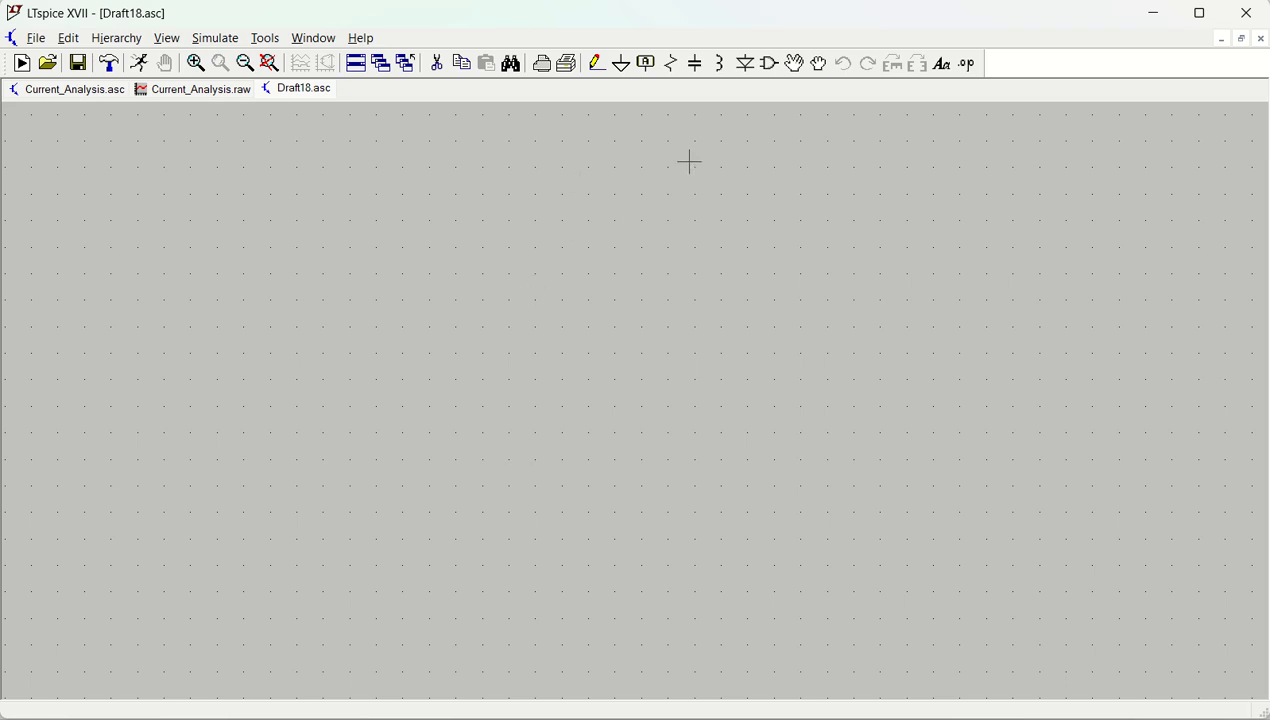
click(770, 64)
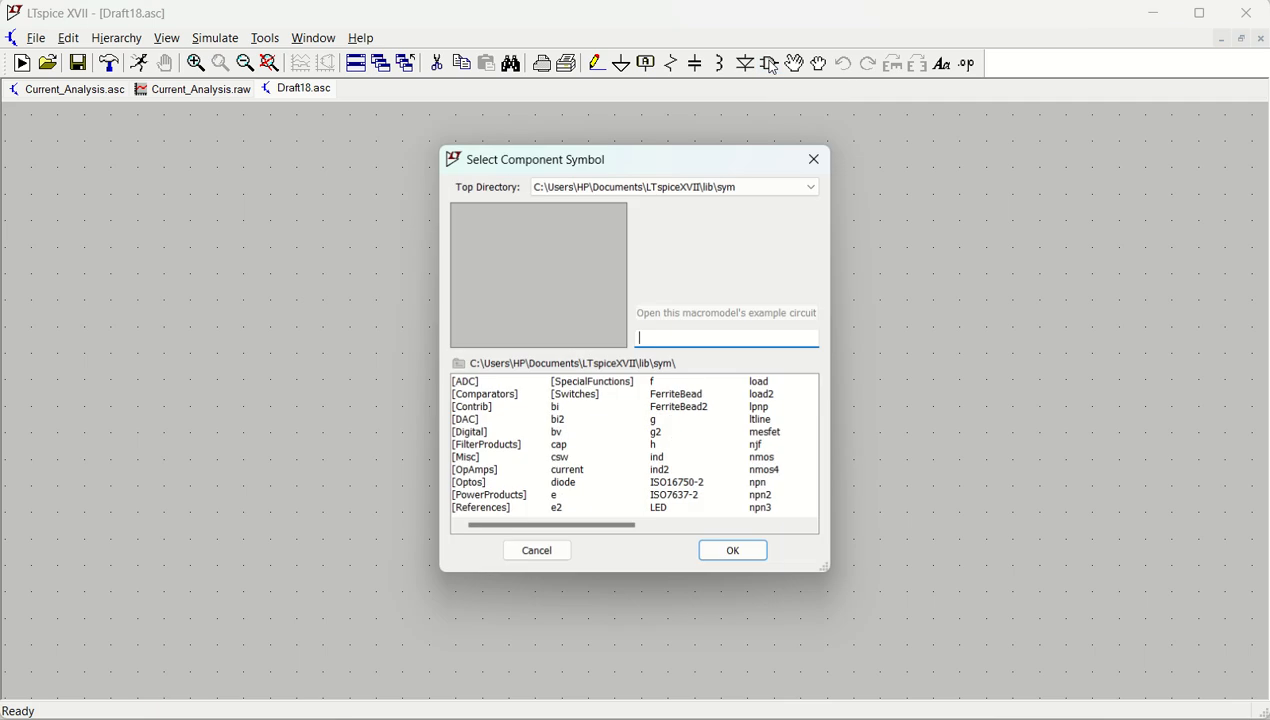
text(cur)
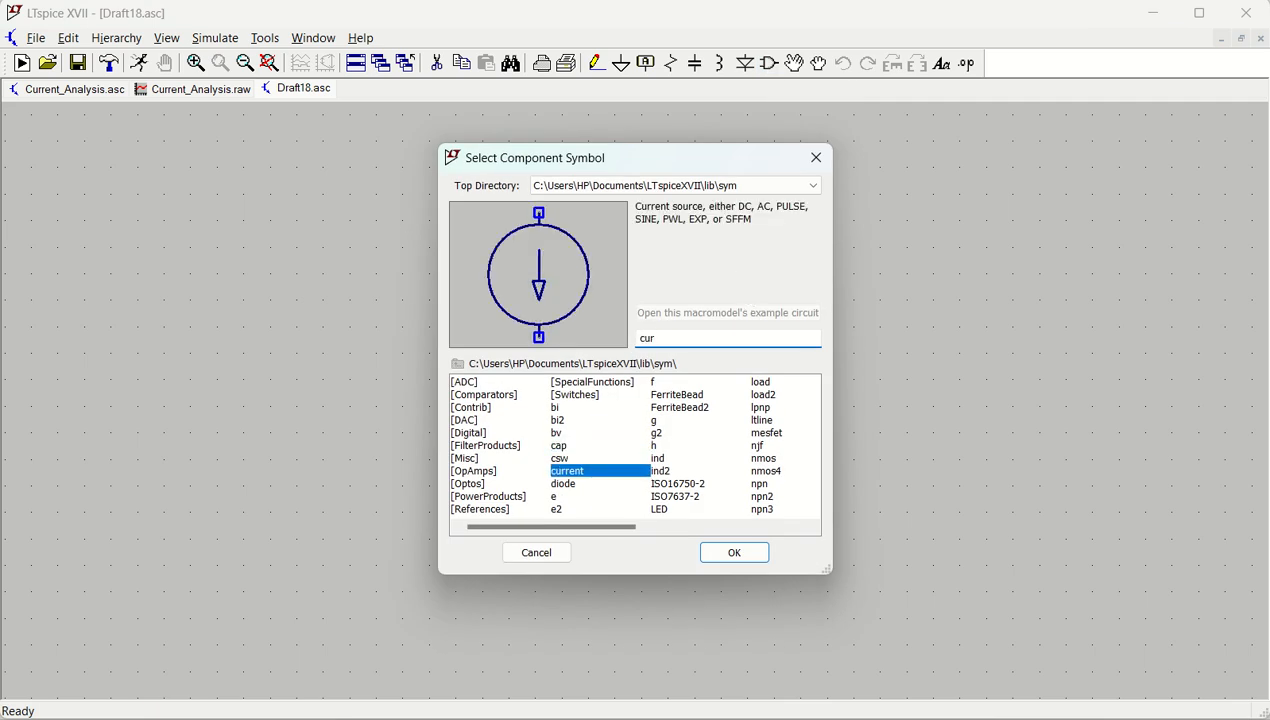
key(Return)
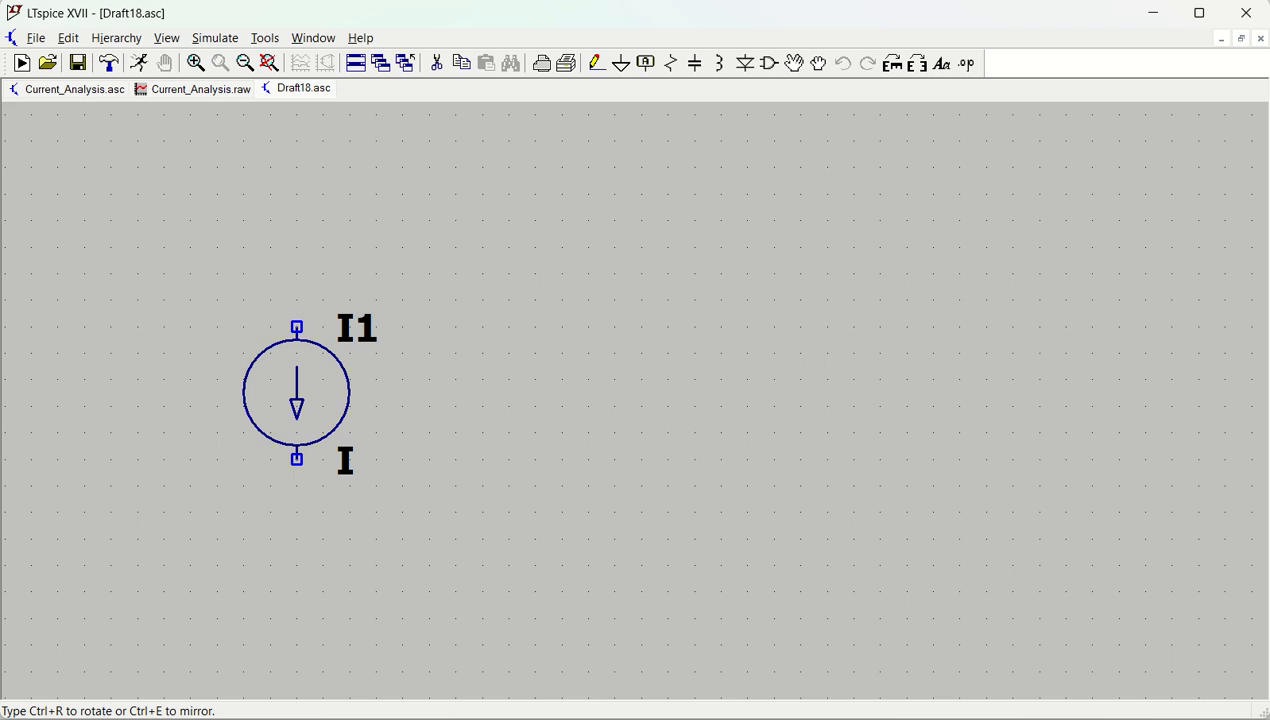
key(ctrl+r)
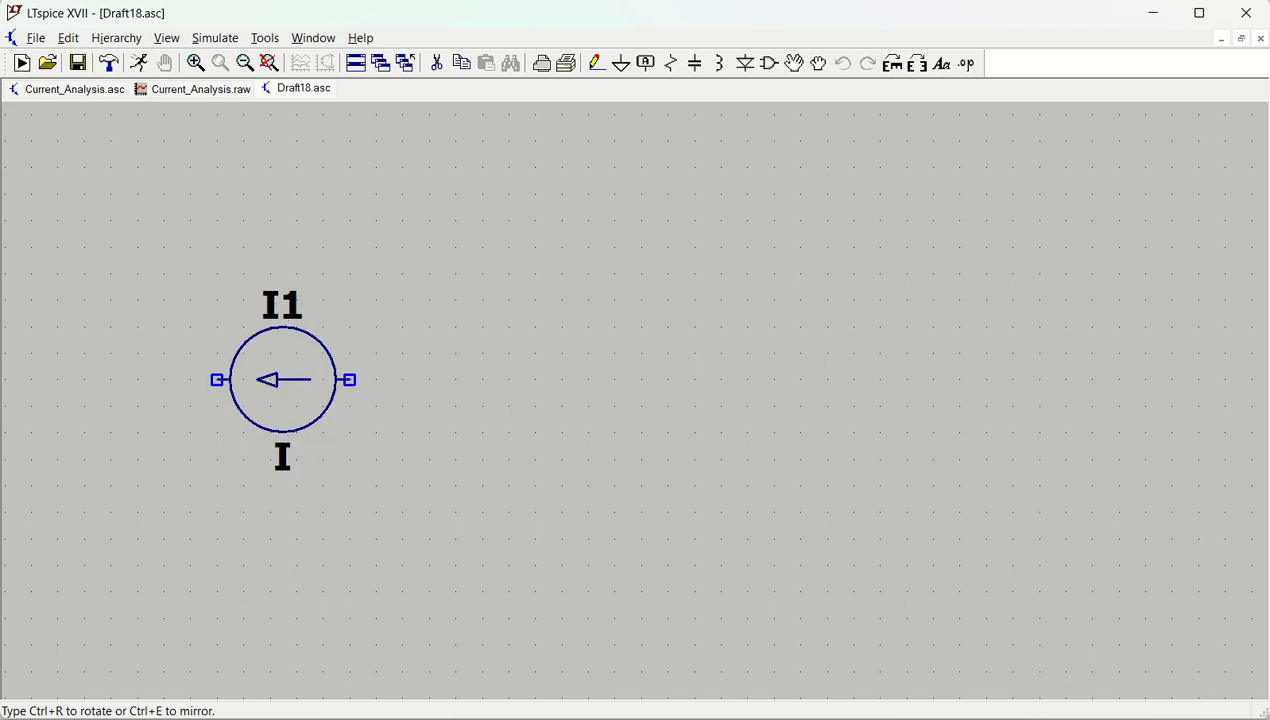
key(ctrl+r)
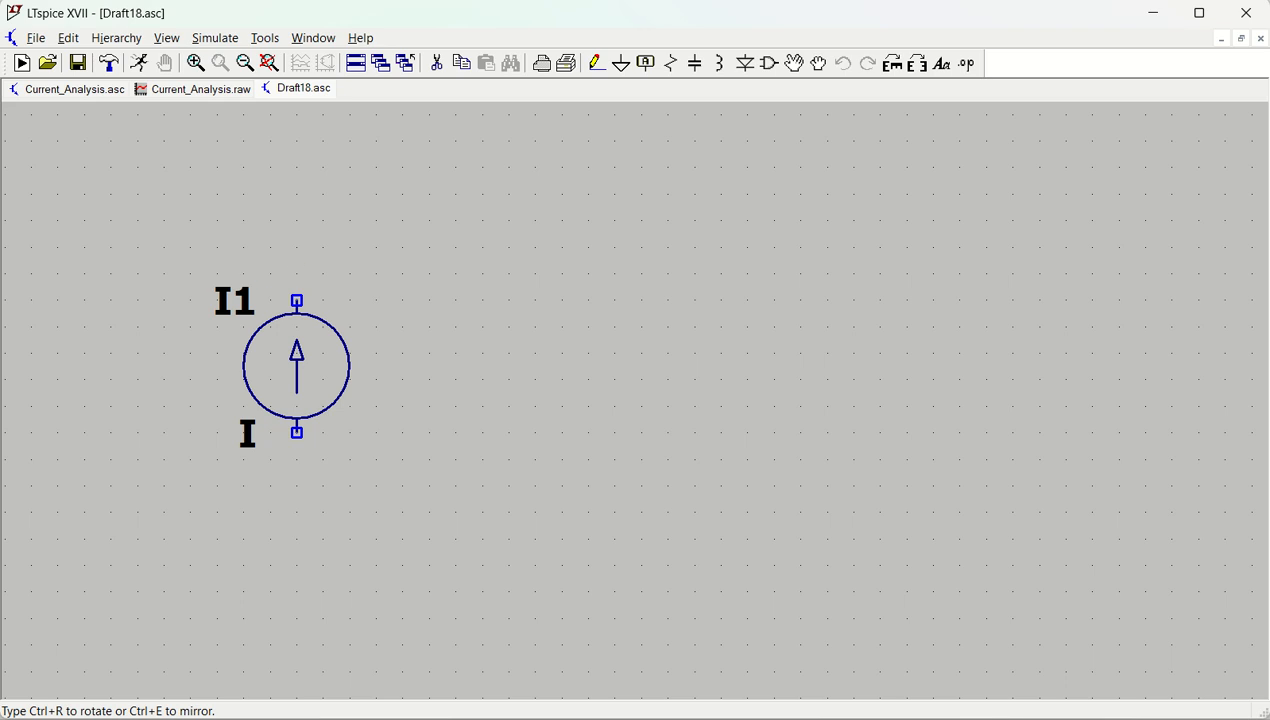
click(296, 366)
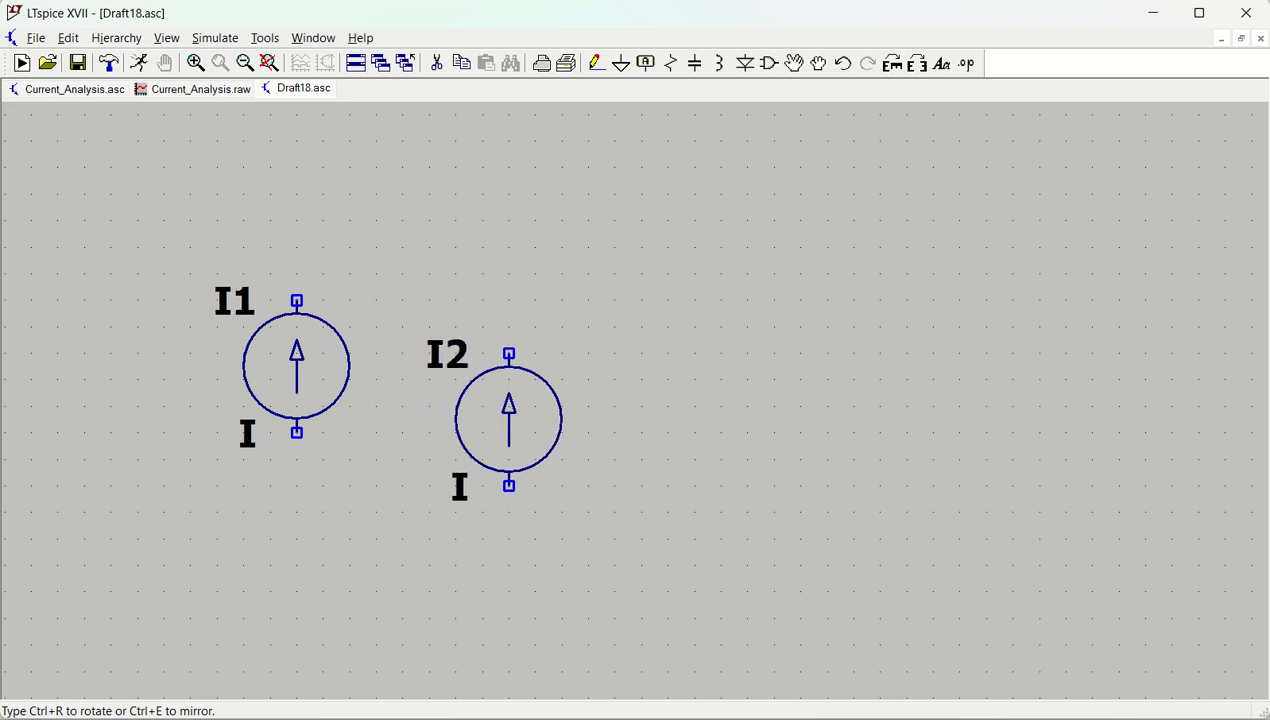
key(Escape)
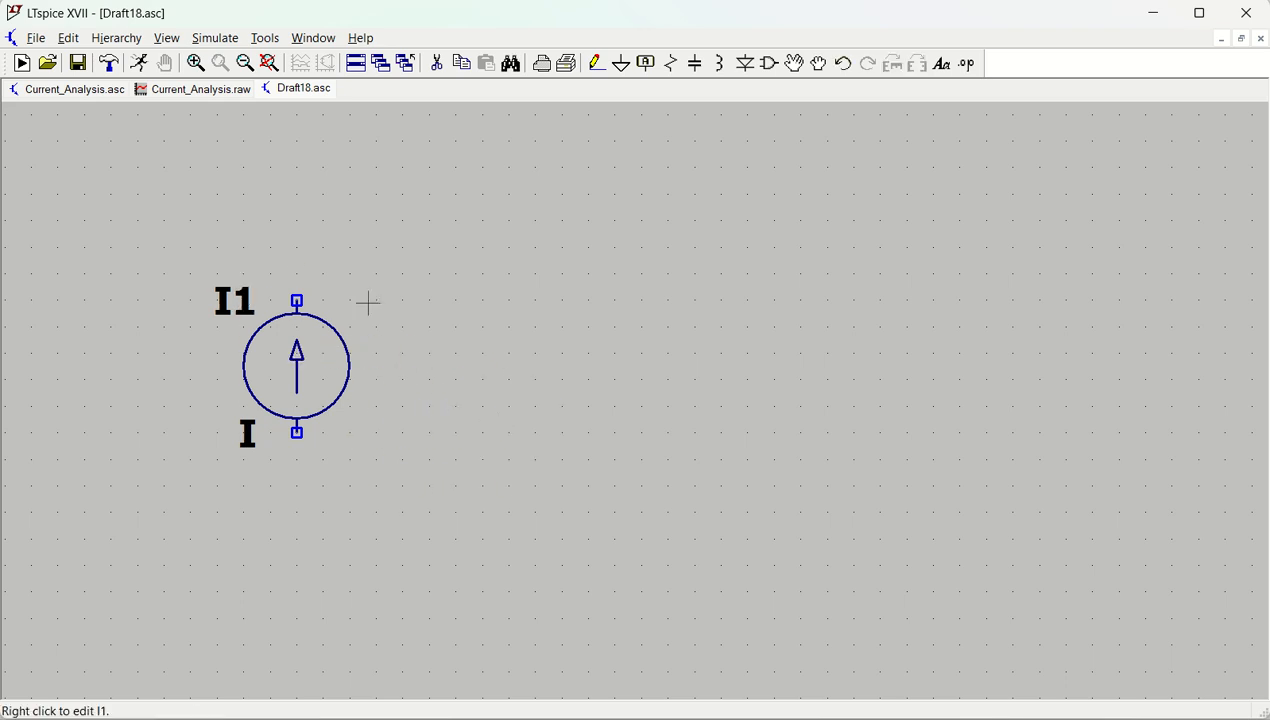
- Place two vertical resistors side by side to the right of the current source, level with it
click(671, 63)
click(536, 366)
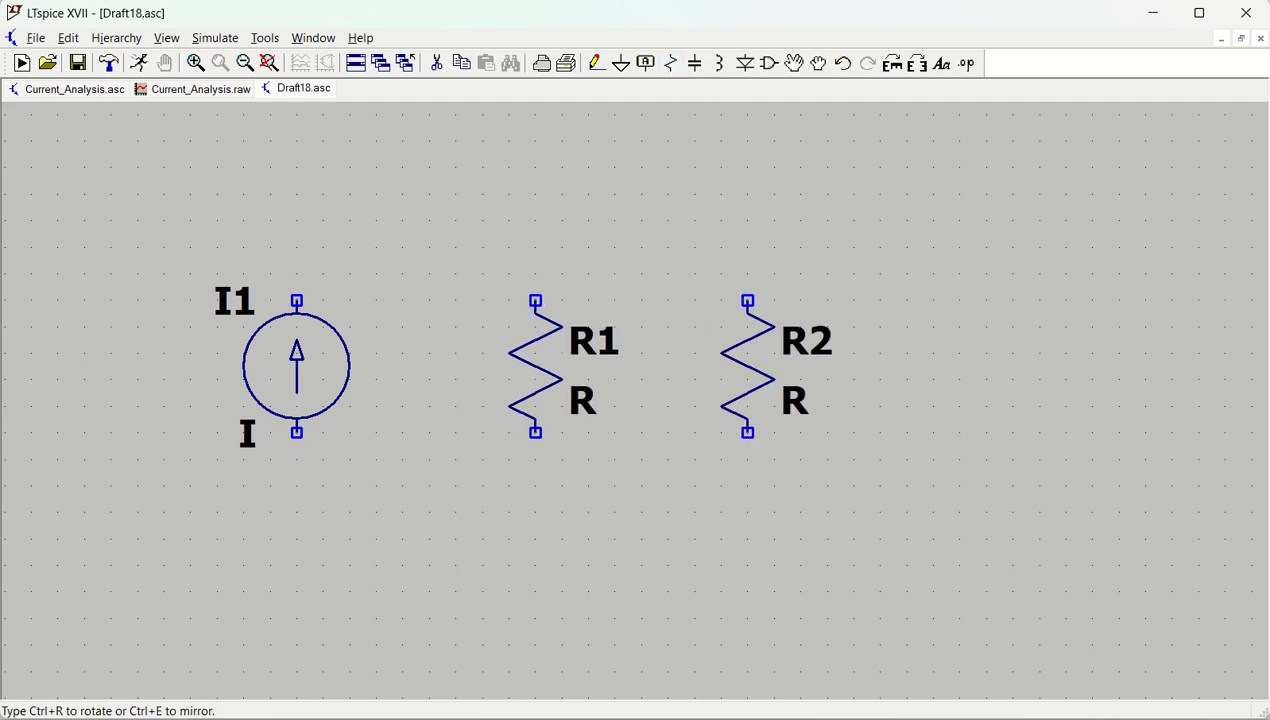
click(721, 366)
key(Escape)
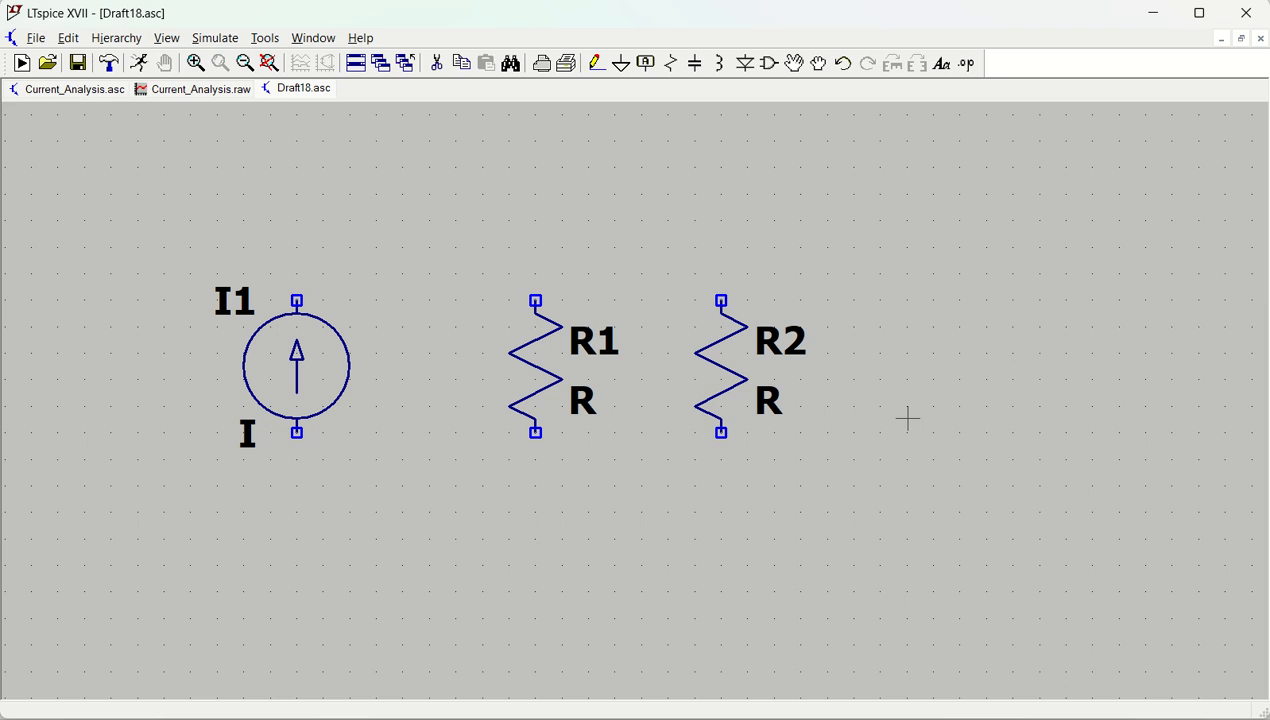
- Place a ground symbol directly below the current source, leaving a gap for wiring
key(g)
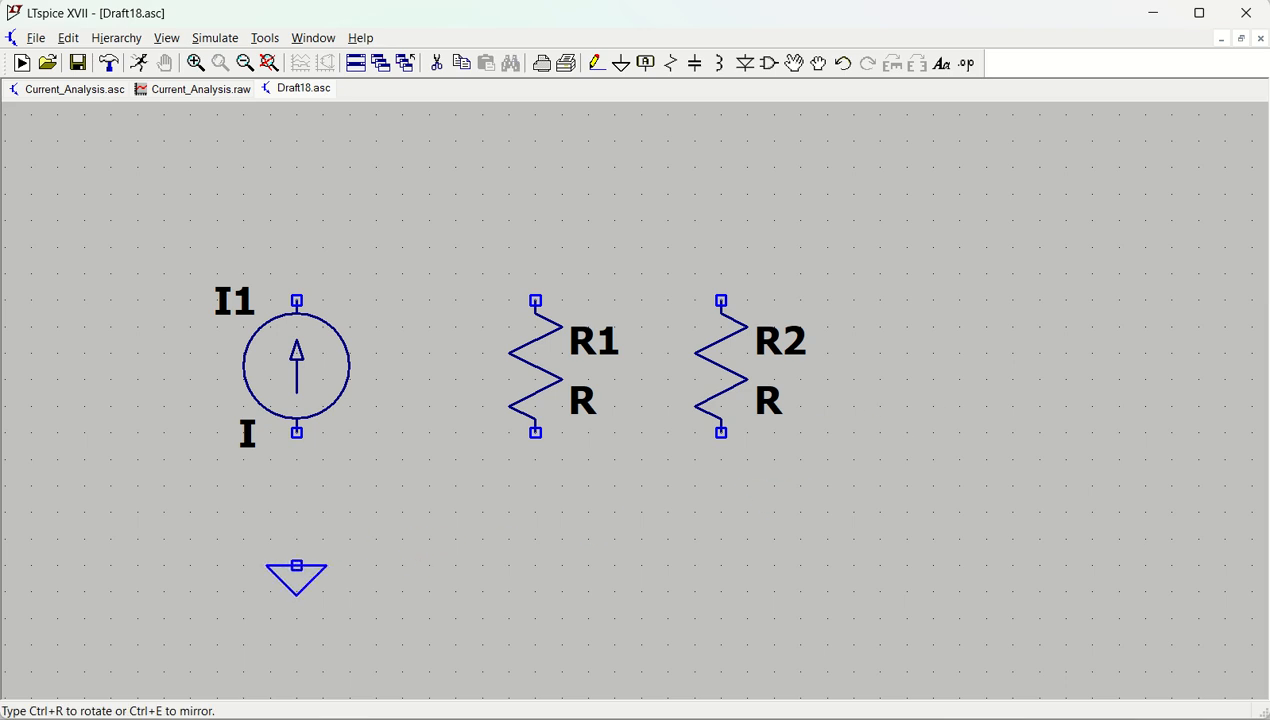
click(296, 565)
key(Escape)
key(g)
key(Escape)
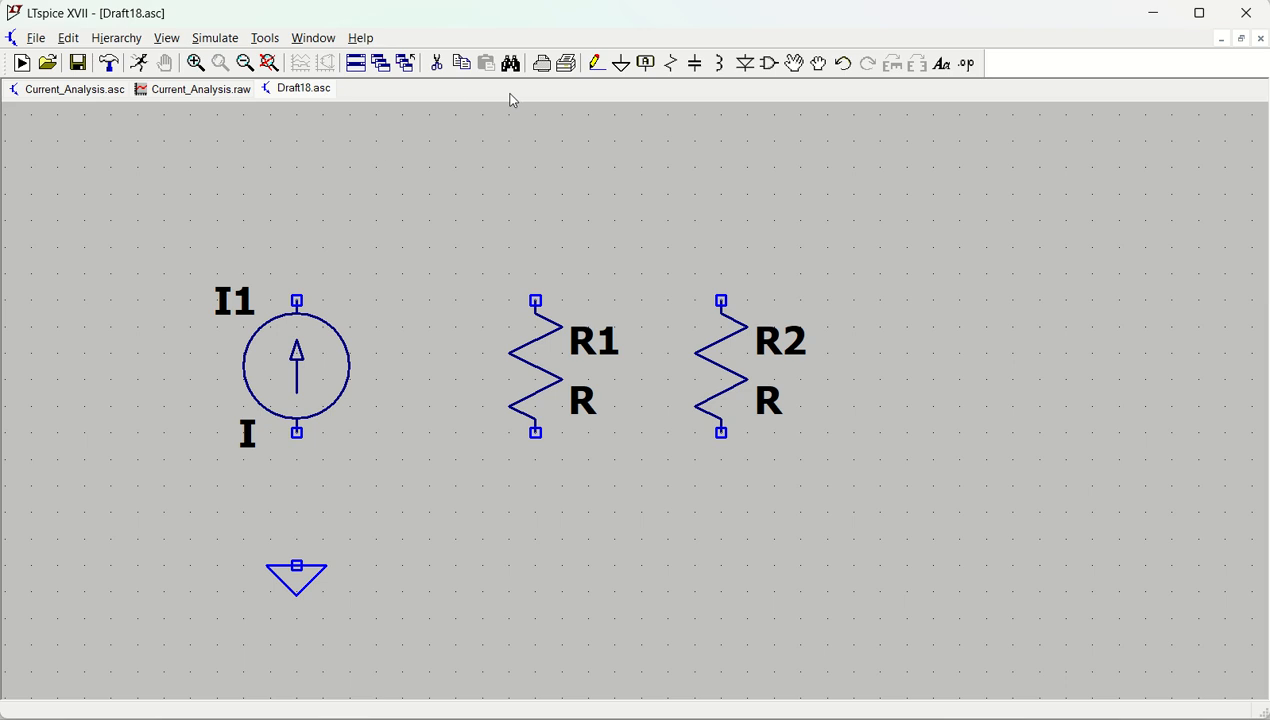
- Wire the ground symbol up to the lower terminal of the current source
click(592, 66)
click(296, 565)
click(296, 432)
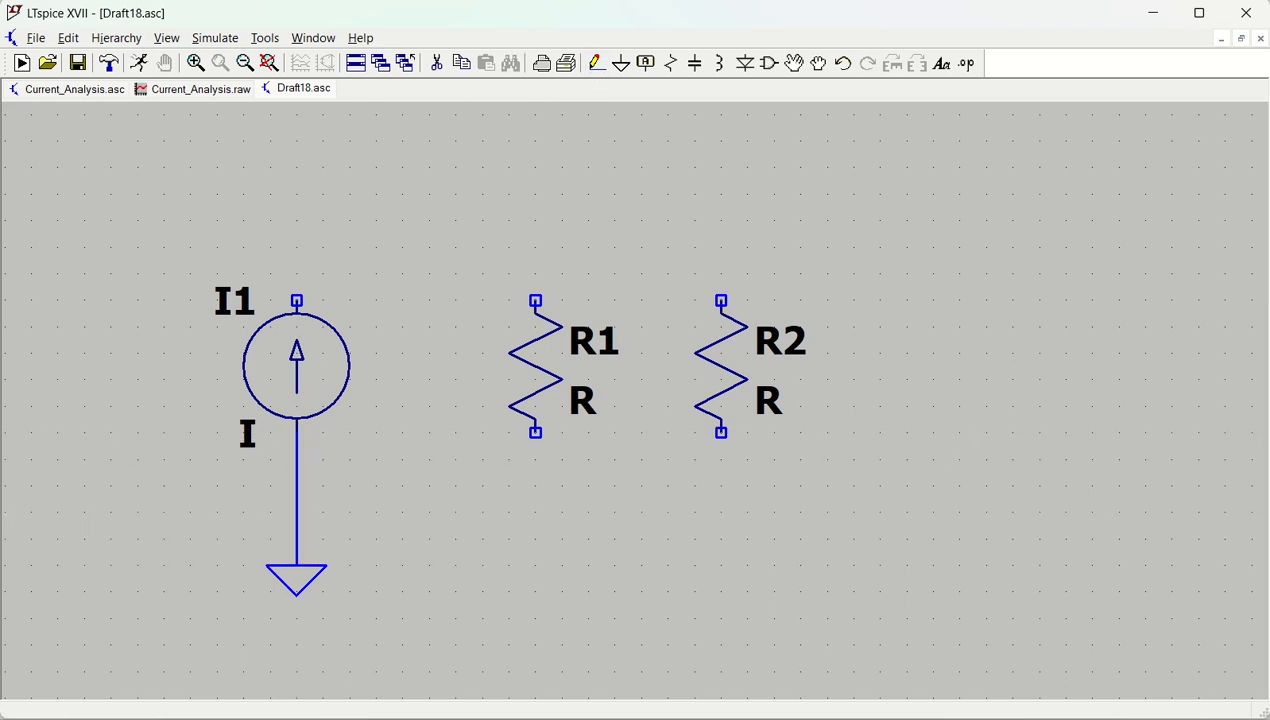
- Wire the current source's upper terminal to the upper terminals of R1 and R2 through a common top line
click(296, 300)
click(296, 247)
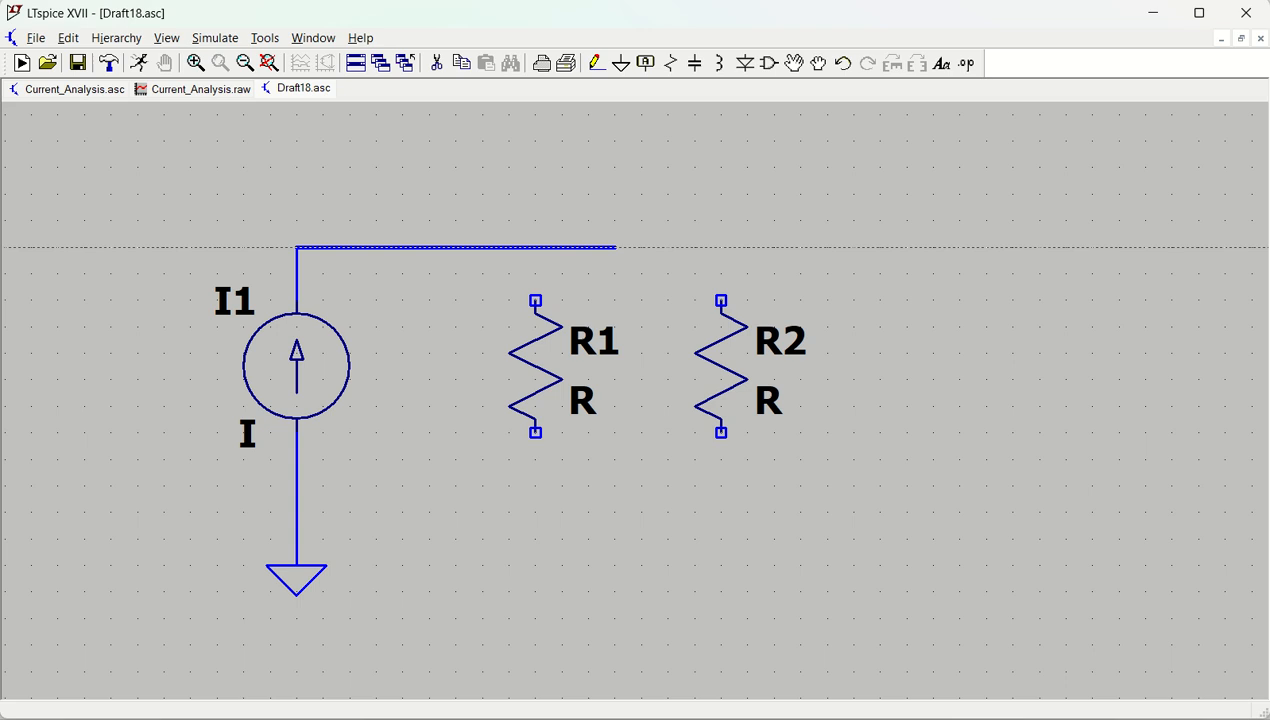
click(721, 300)
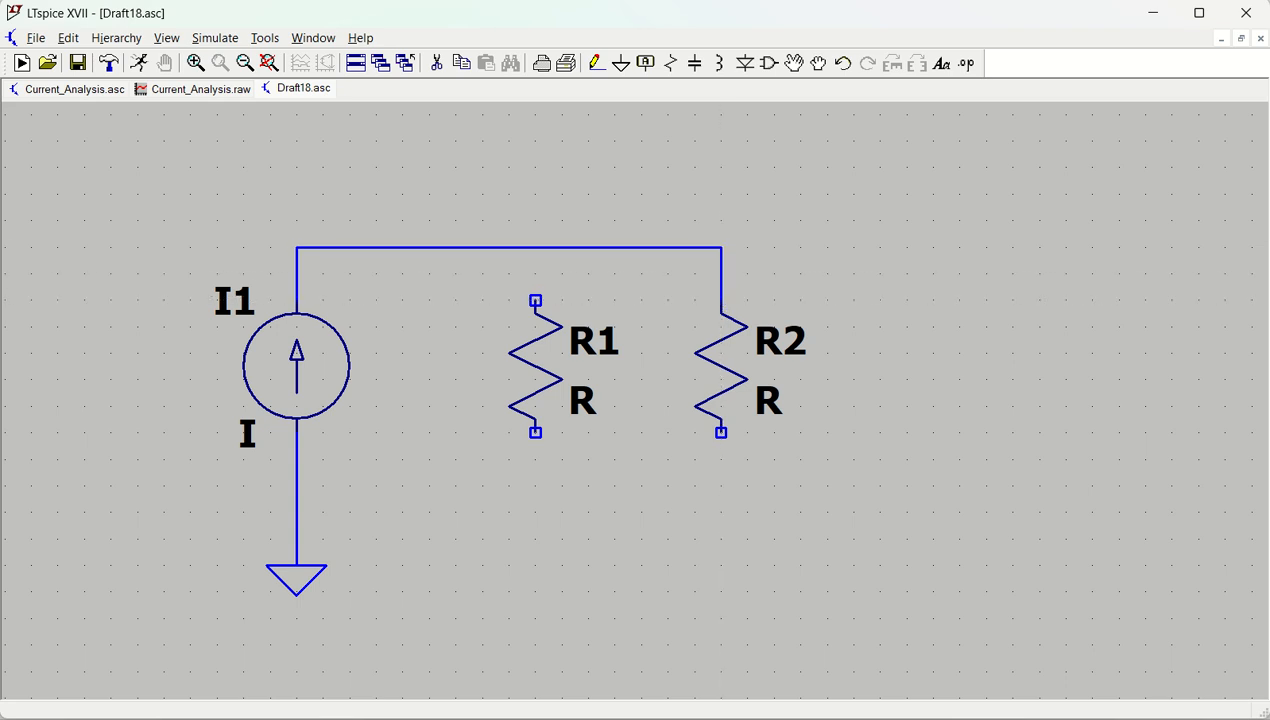
click(535, 300)
click(535, 247)
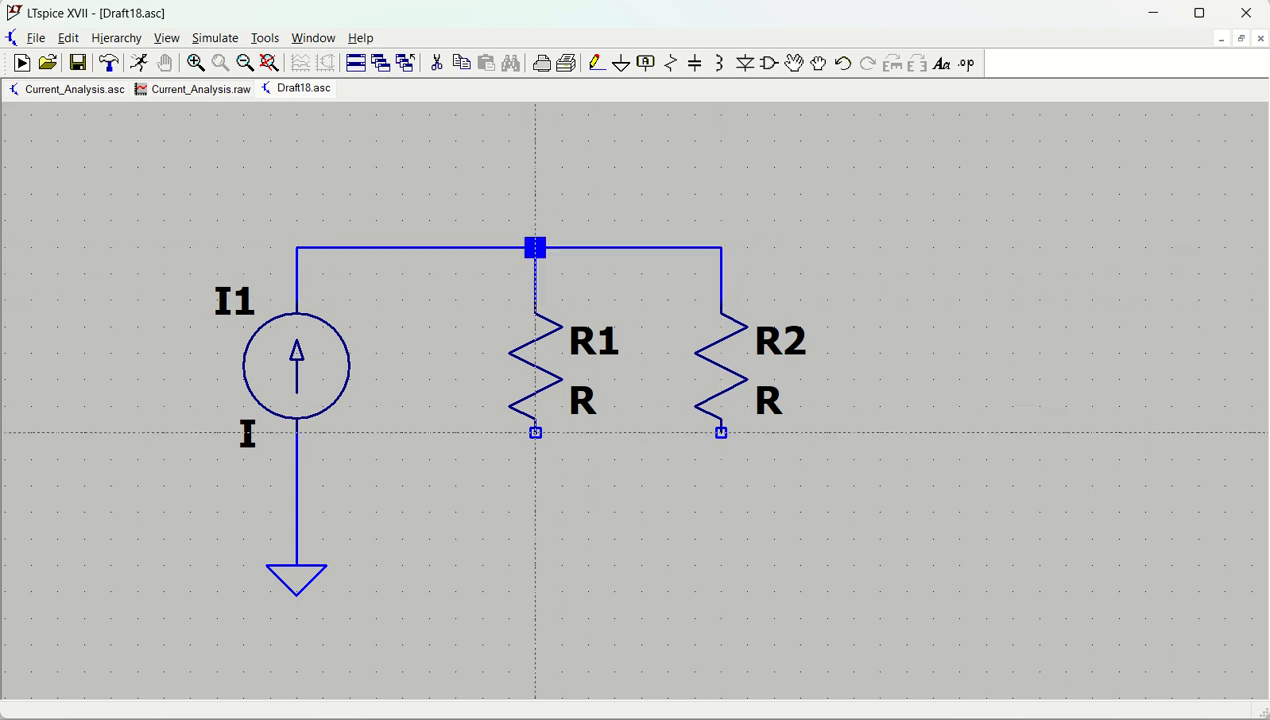
- Wire the lower terminals of R1 and R2 along a common bottom line to the source's ground wire
click(535, 432)
click(296, 512)
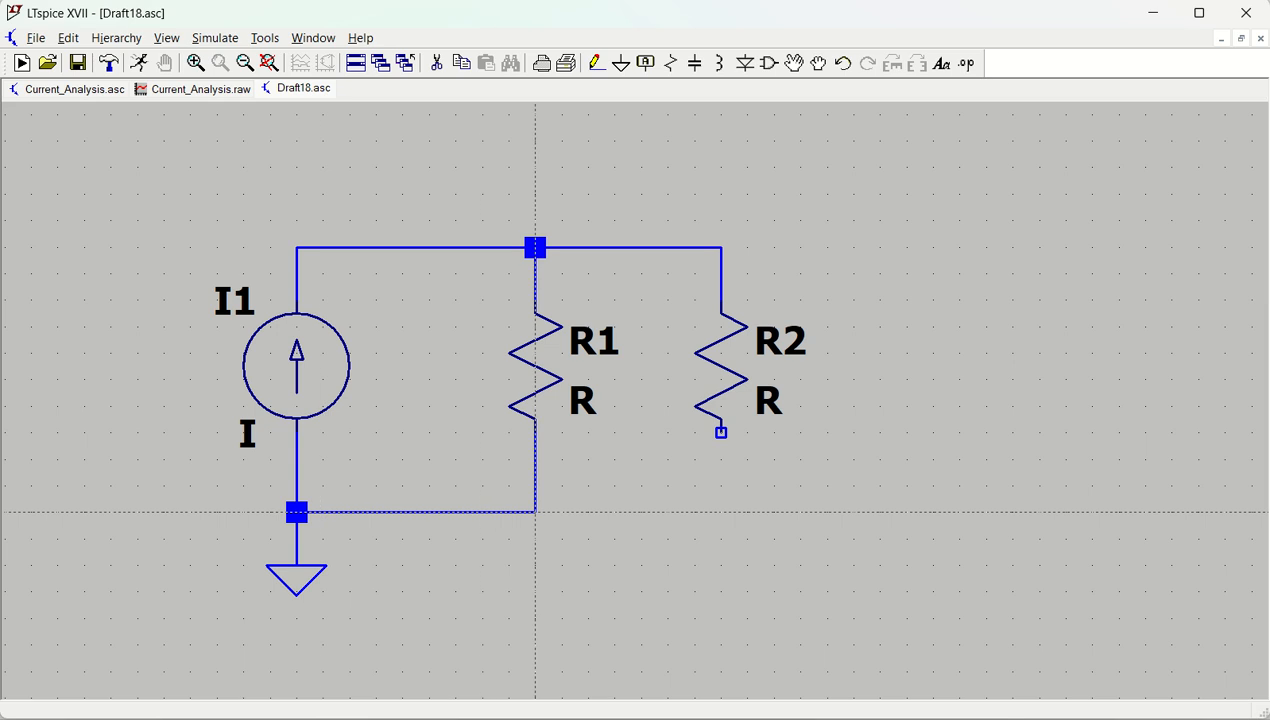
click(535, 512)
click(721, 512)
click(721, 432)
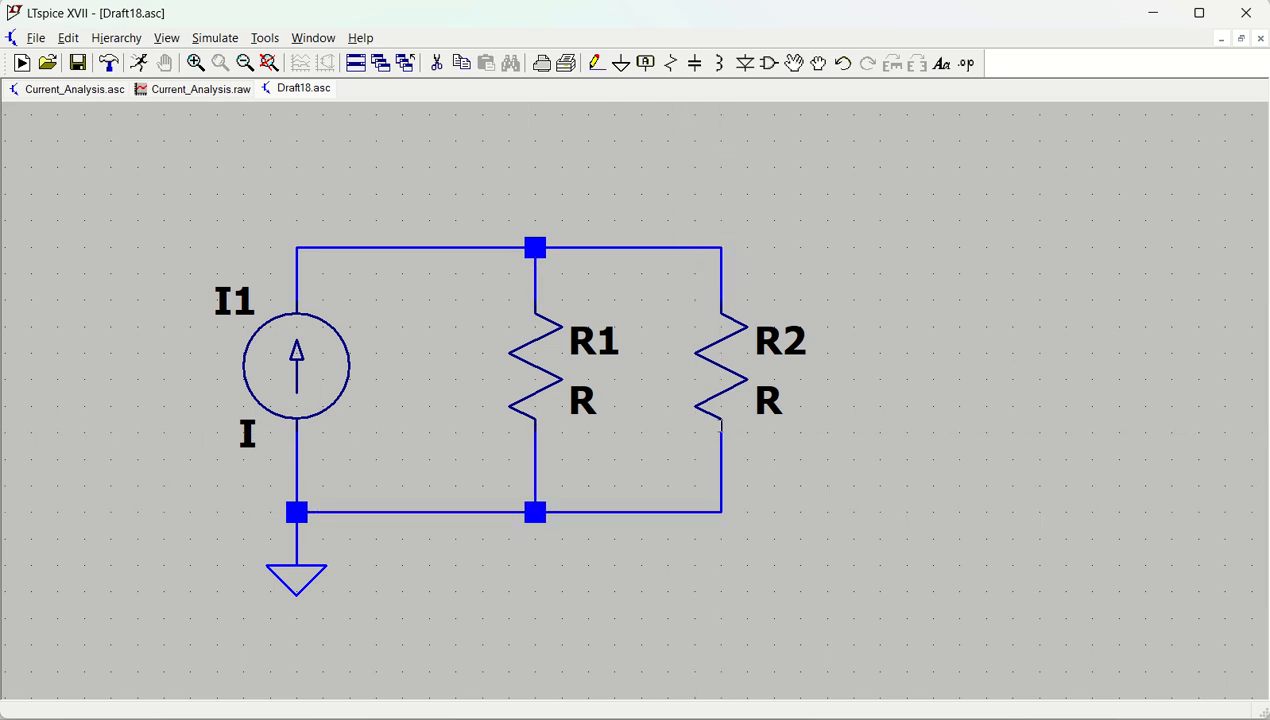
key(Escape)
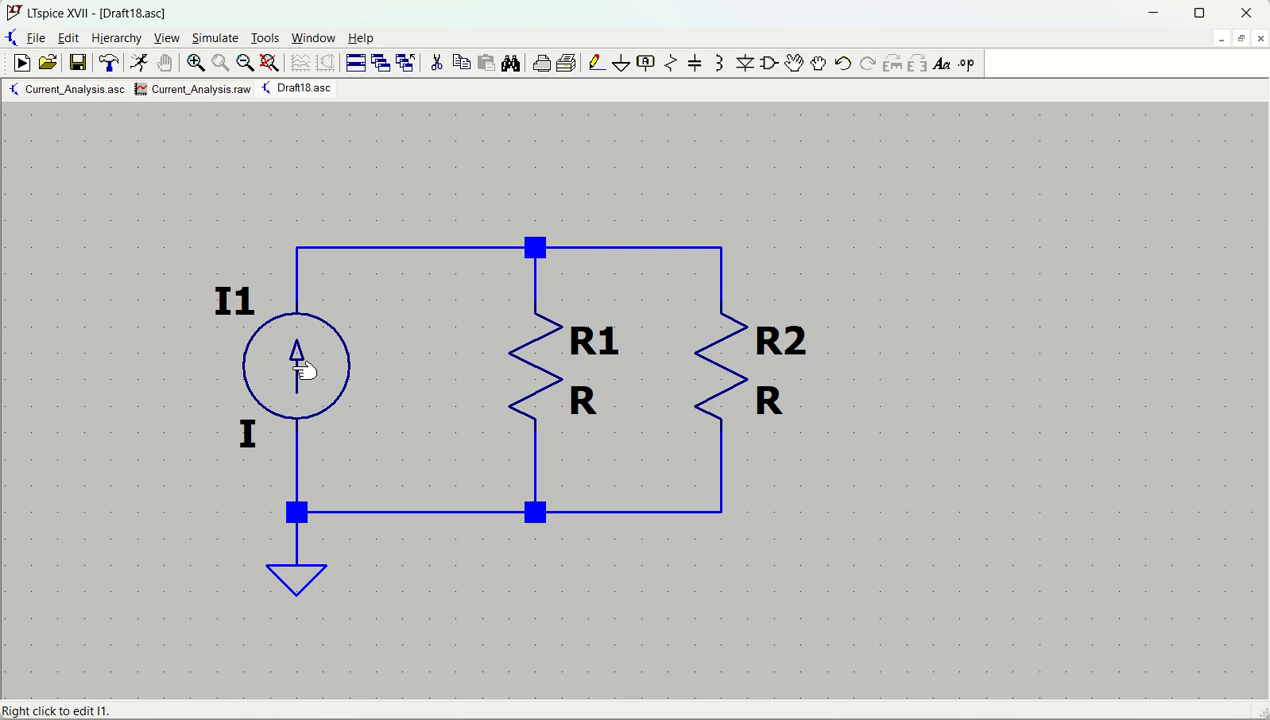
- Set the DC value of current source I1 to 3mA and the resistance of R1 to 1k
right_click(292, 370)
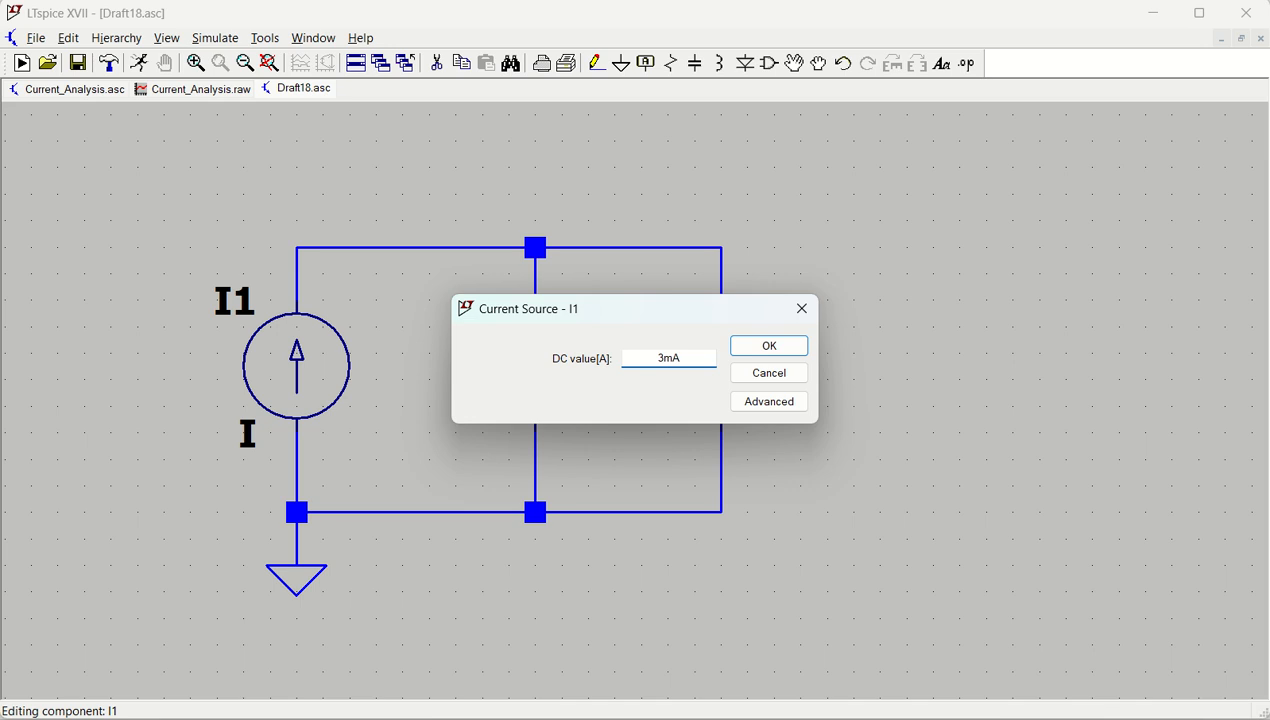
key(Return)
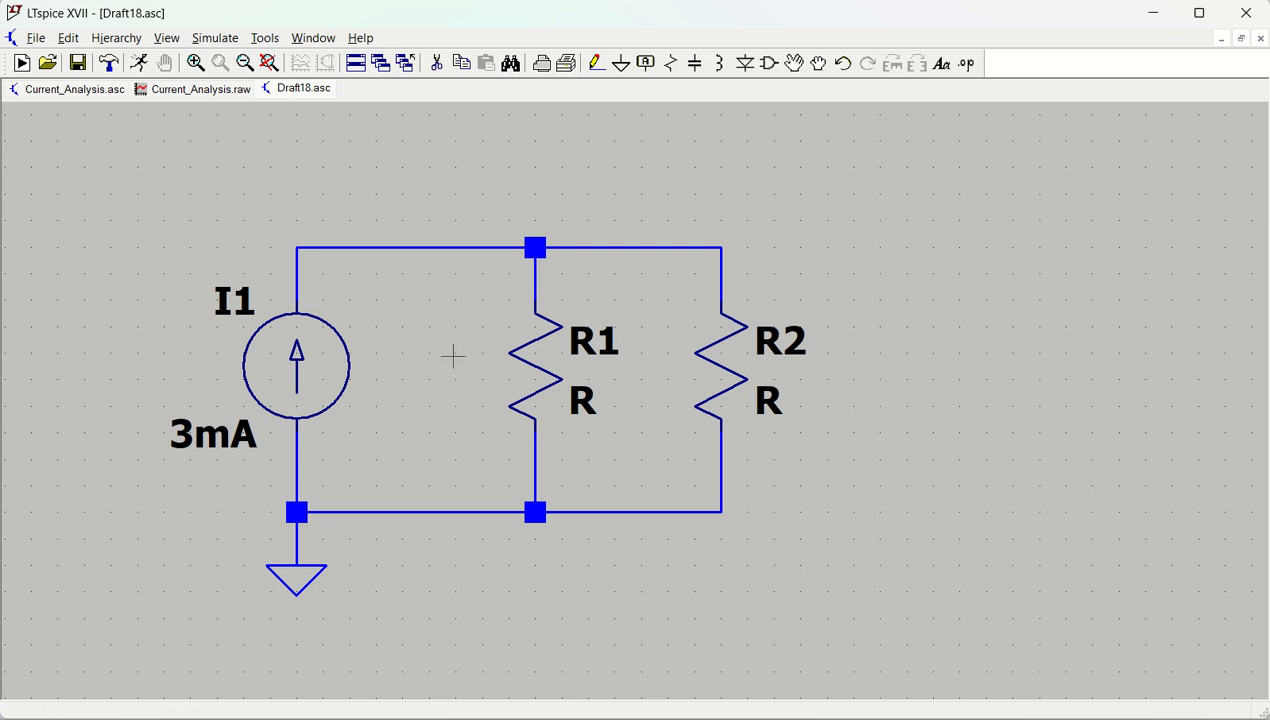
right_click(528, 364)
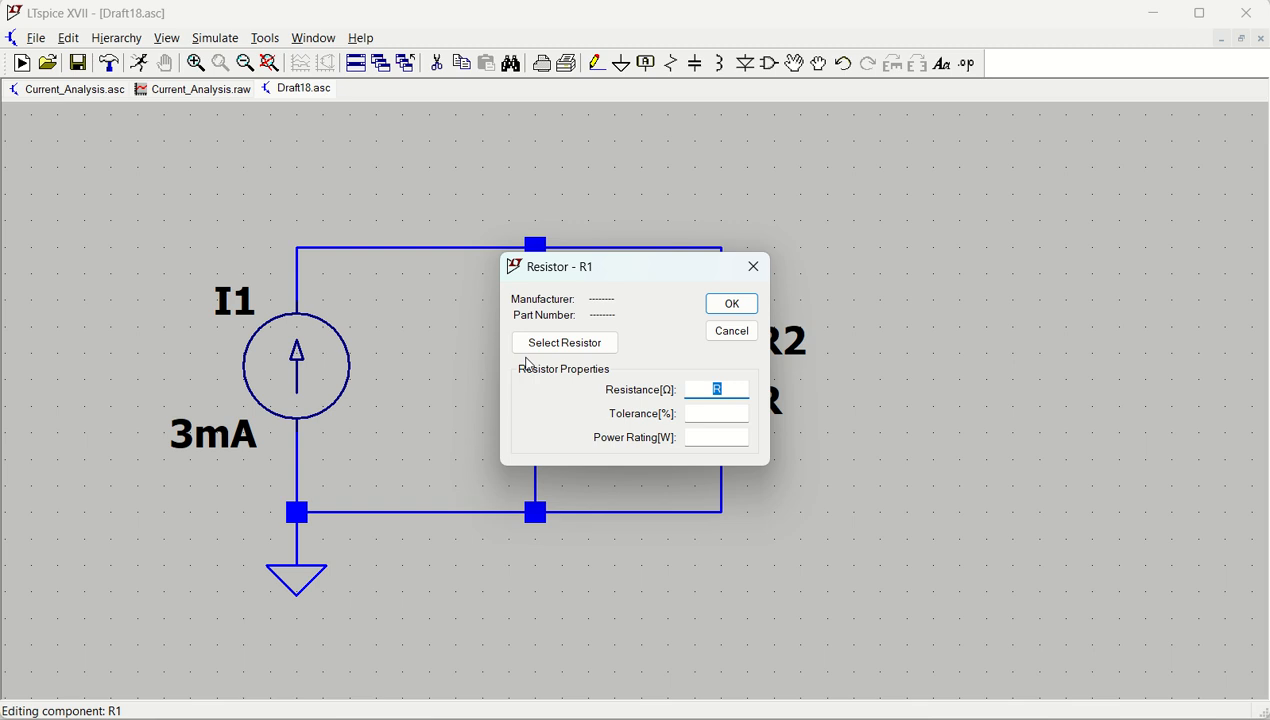
text(1k)
key(Return)
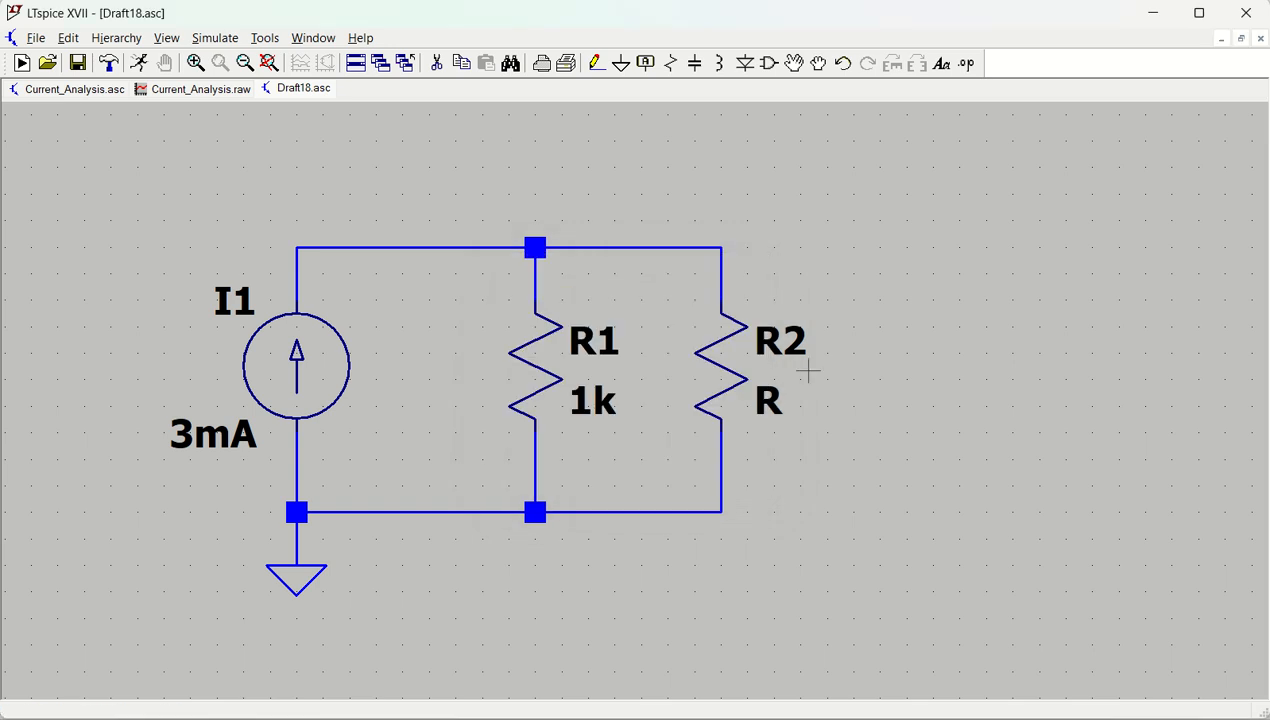
- Set the resistance of R2 to 2k
right_click(750, 371)
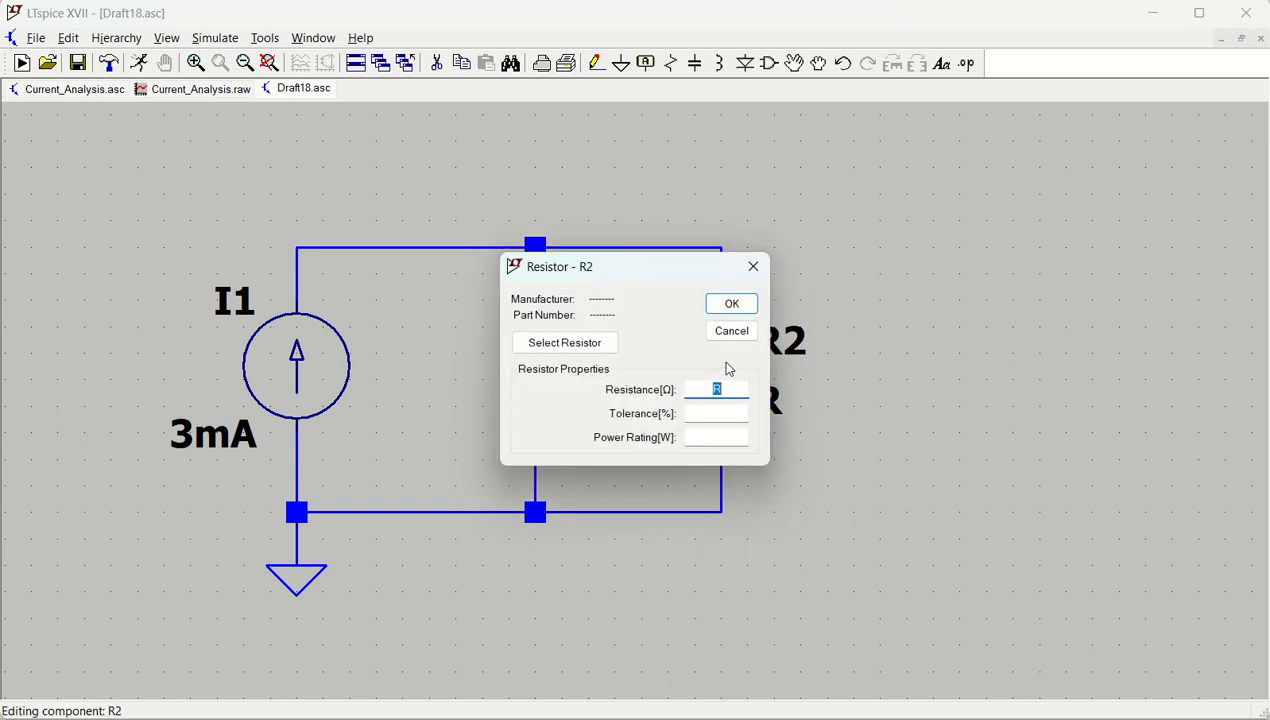
text(2k)
key(Return)
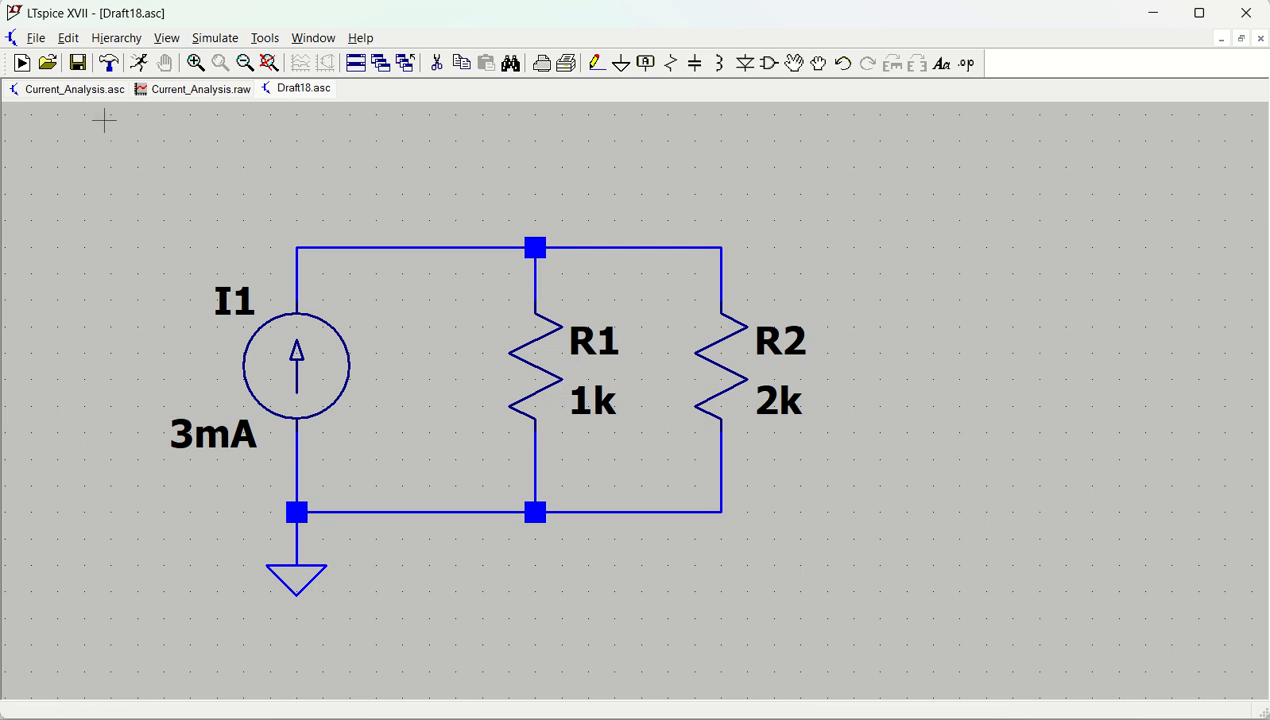
- Run a transient simulation with a stop time of 1m and data saving starting at 0
click(138, 70)
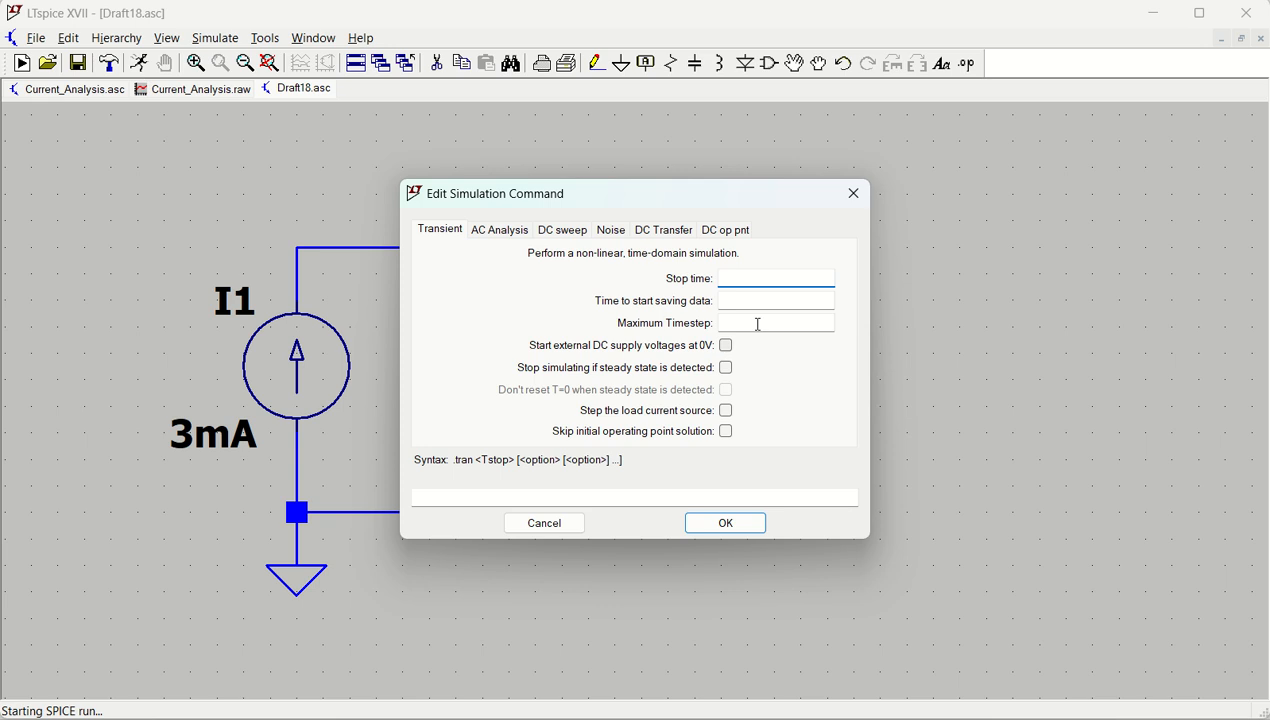
drag(726, 199, 777, 207)
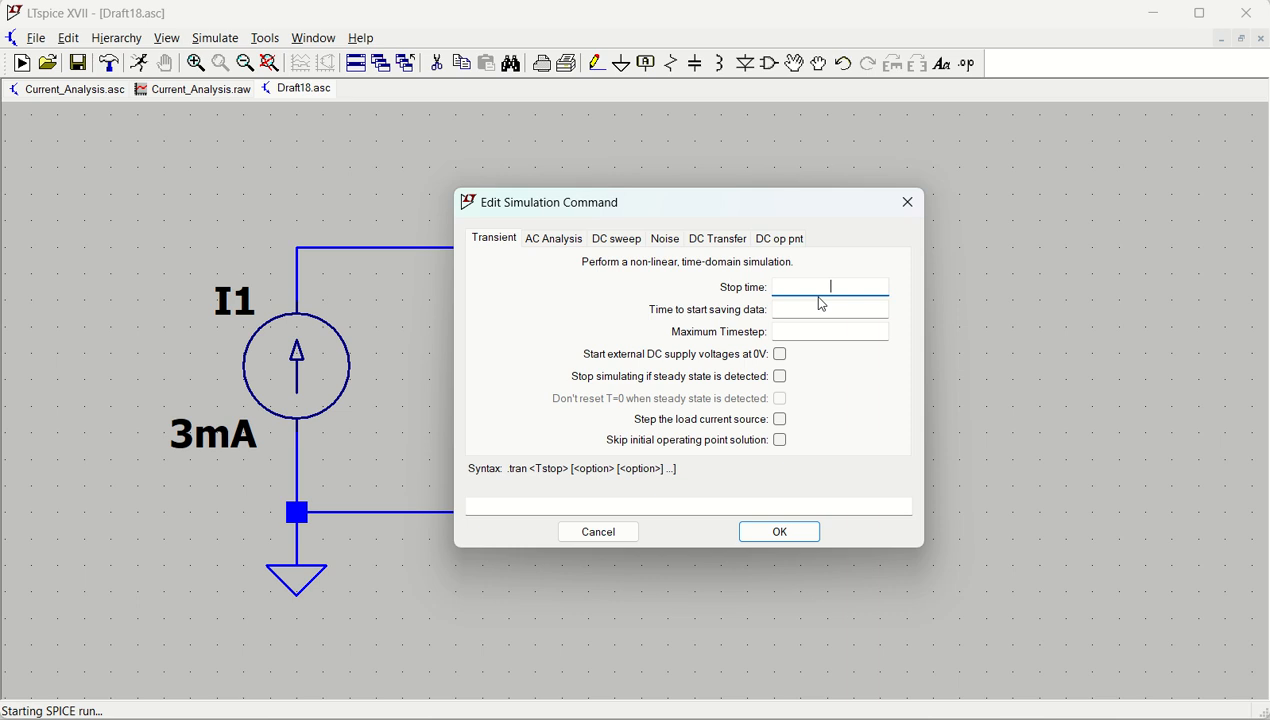
text(1m)
click(824, 310)
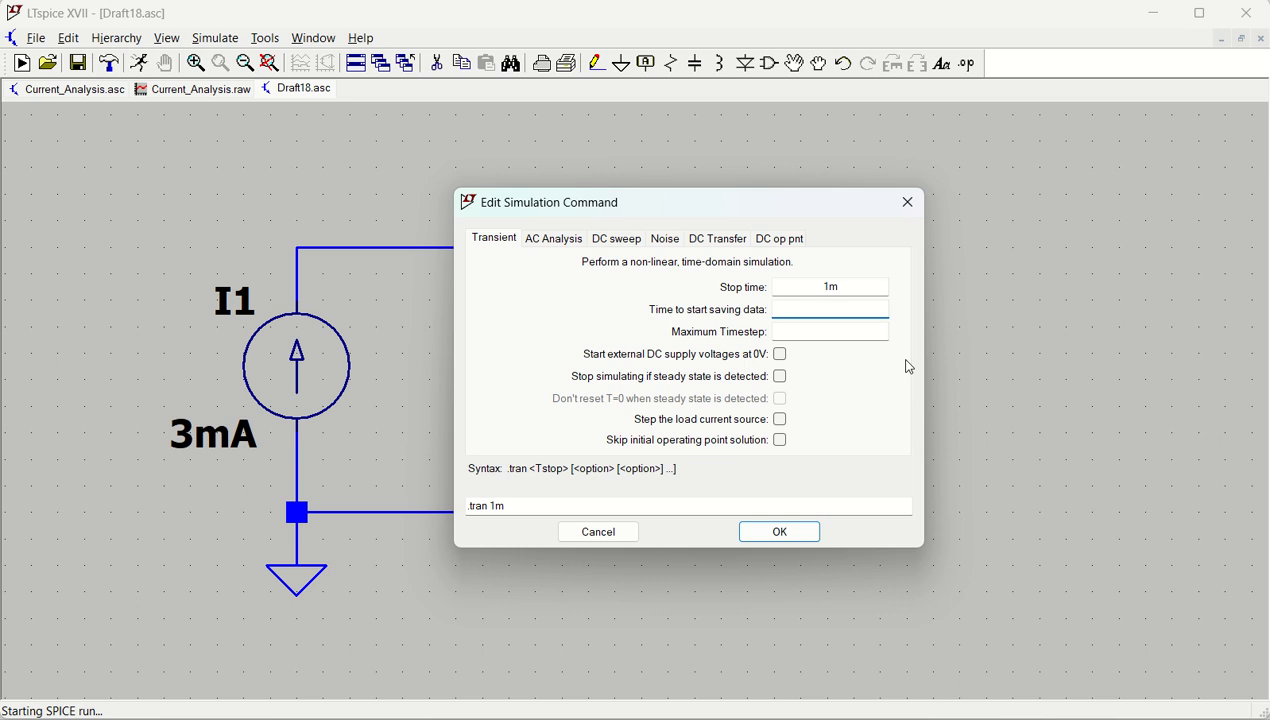
text(0)
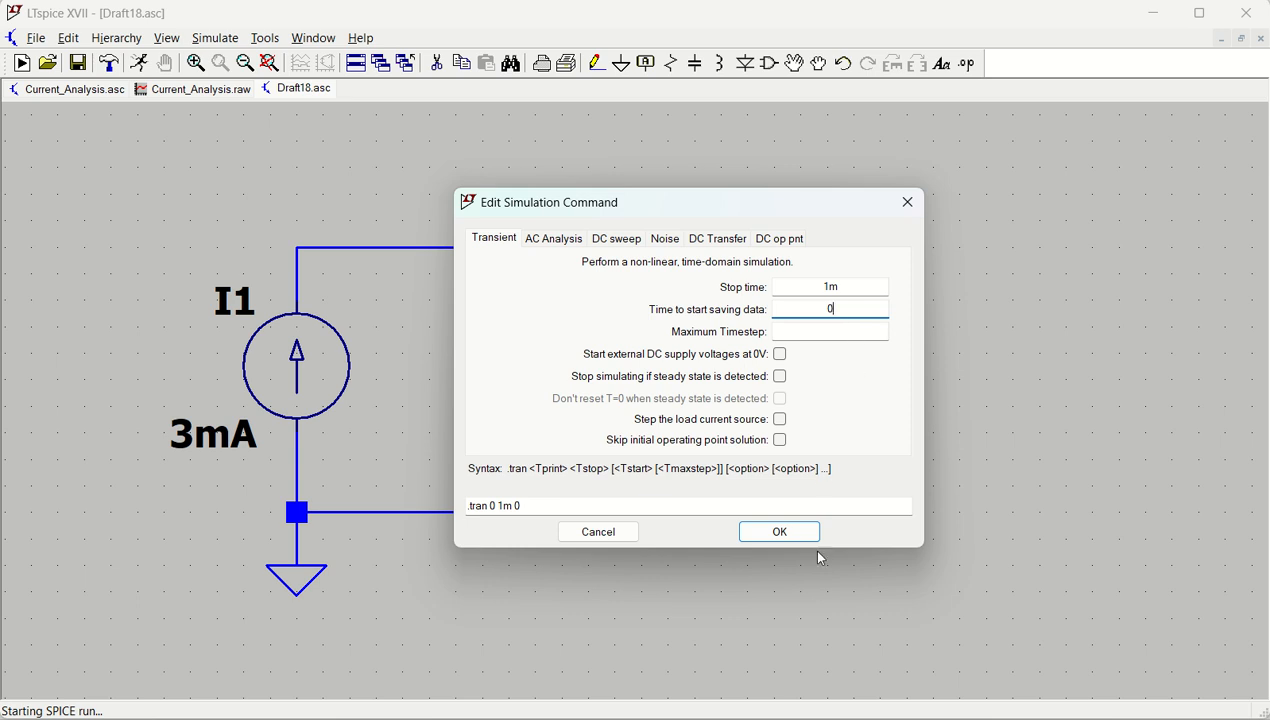
click(777, 533)
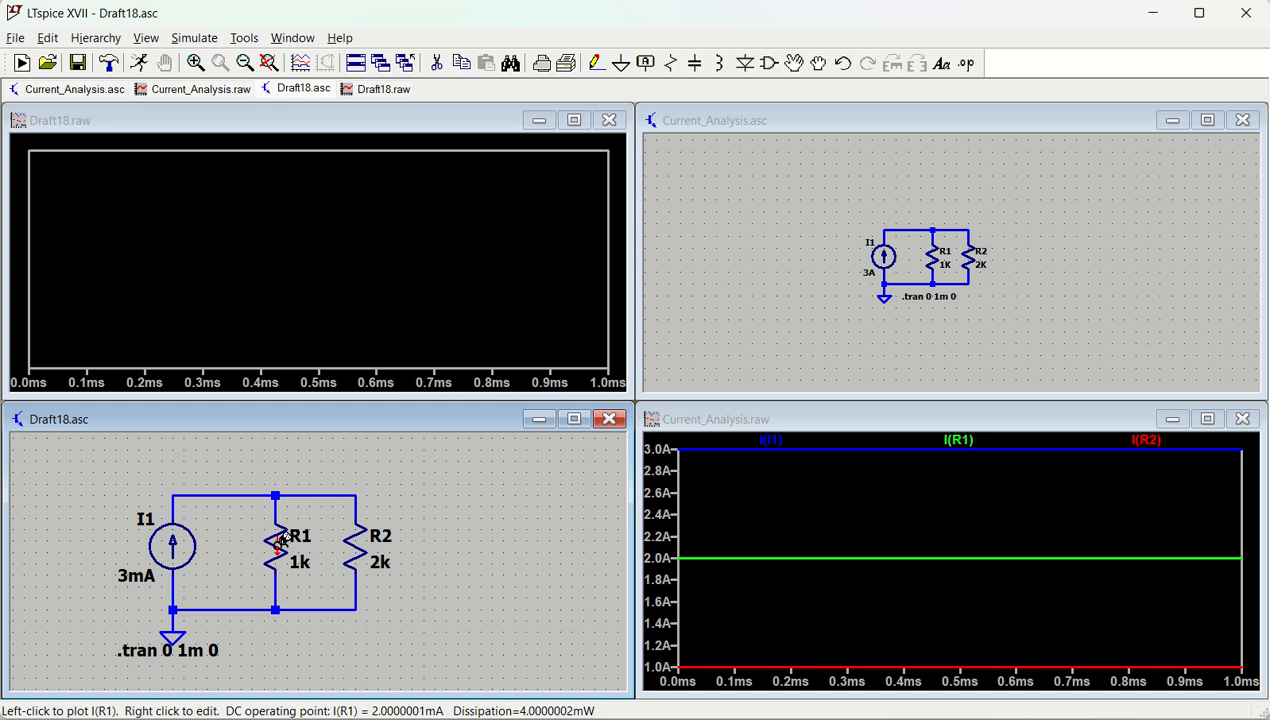
- Plot the currents through R1, R2 and I1, and add the voltage at the circuit's top node
click(281, 541)
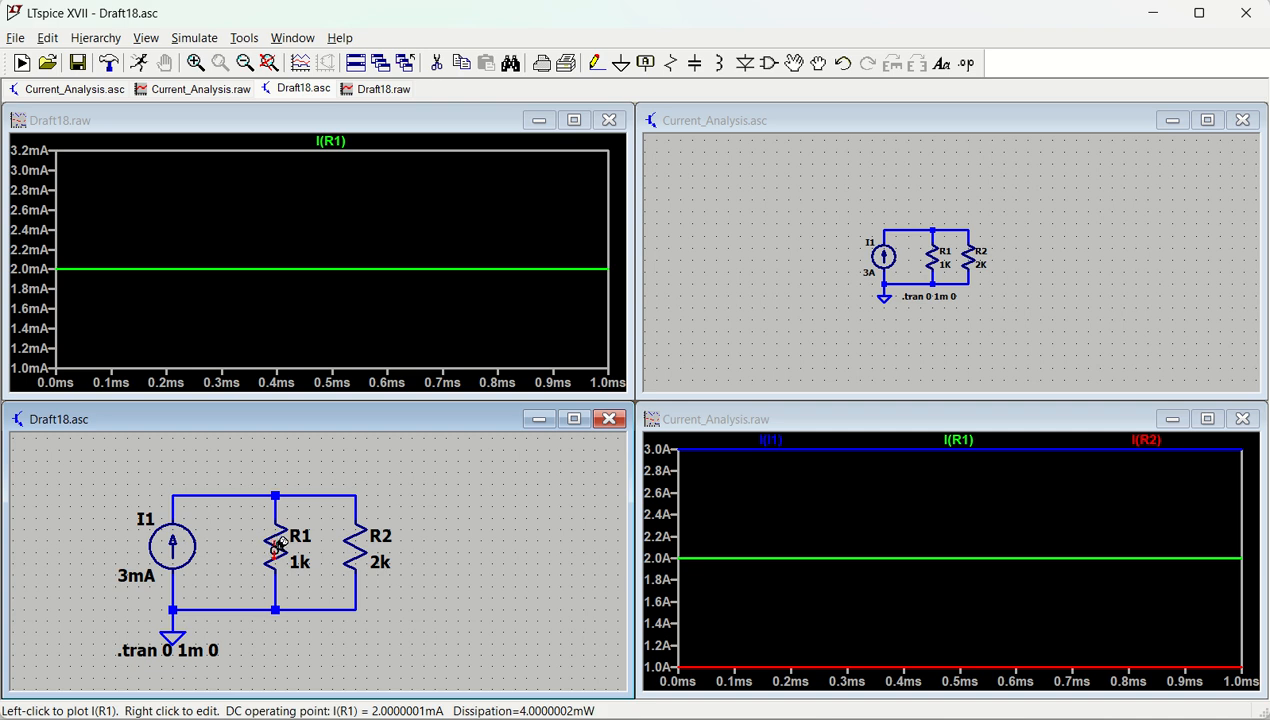
click(359, 541)
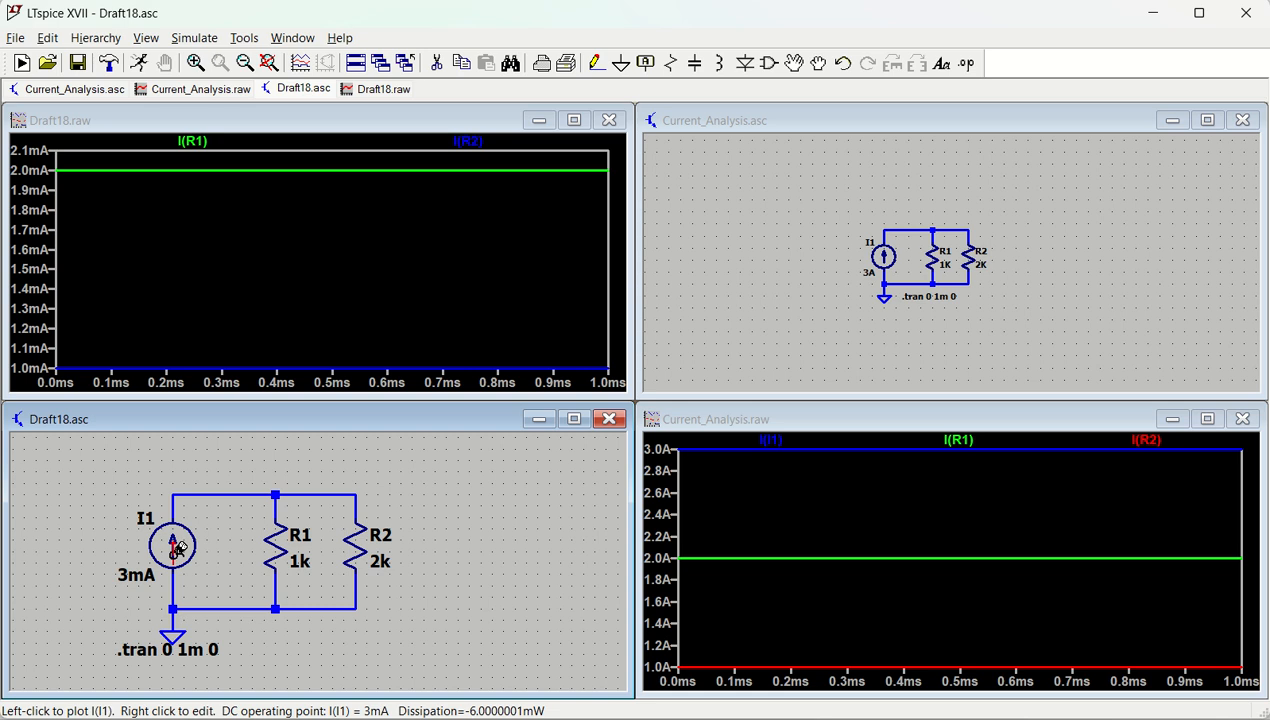
click(174, 545)
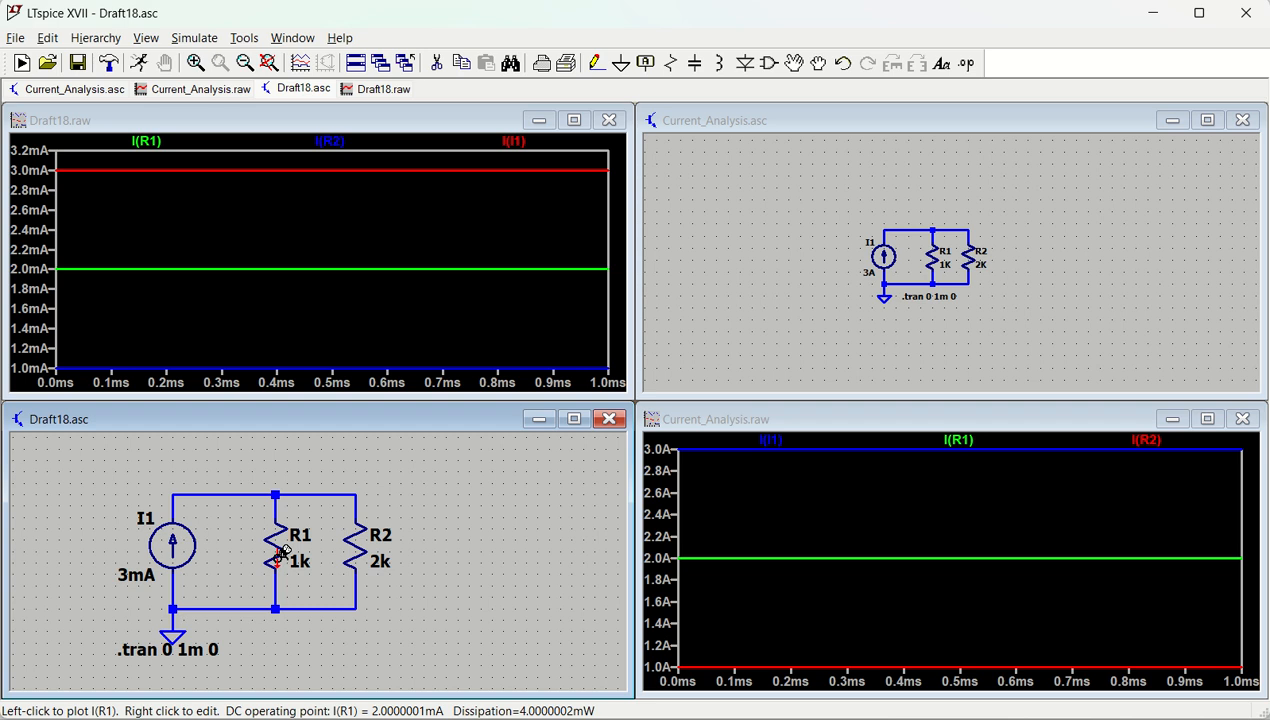
click(284, 486)
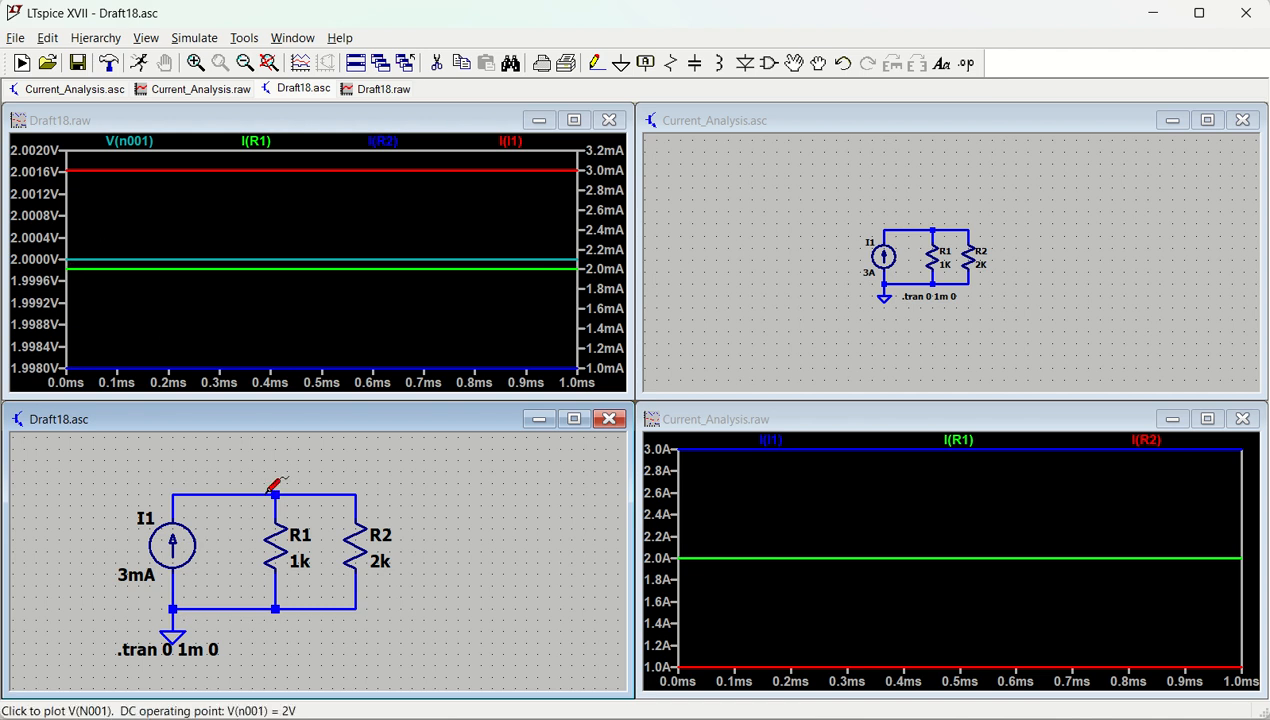
- Label the node at the top of R1 as Vx
click(648, 64)
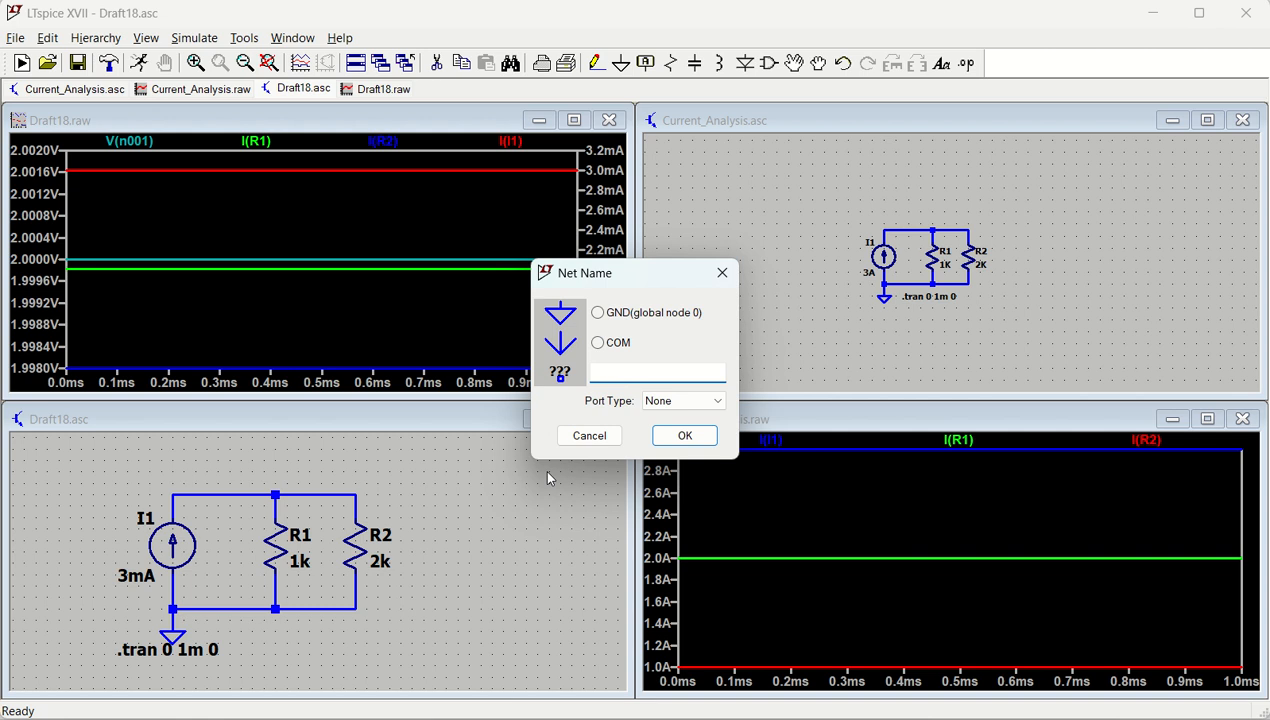
text(Vx)
click(684, 437)
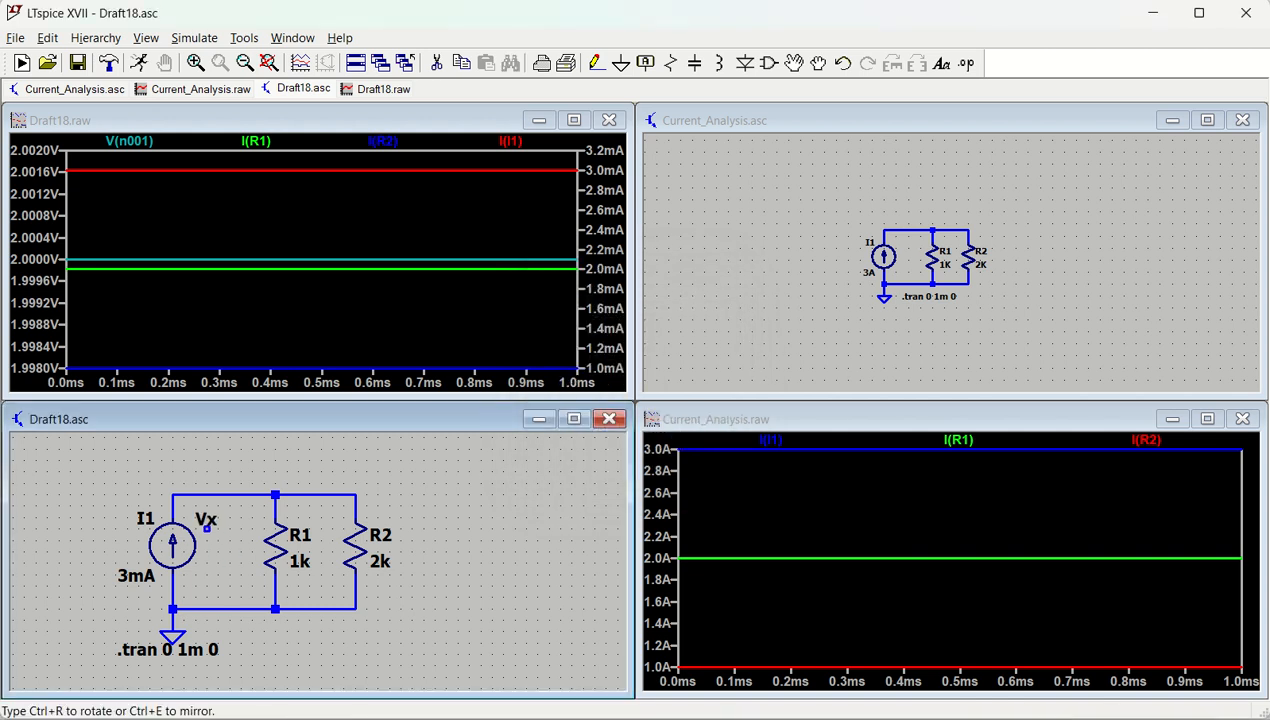
click(275, 485)
key(Escape)
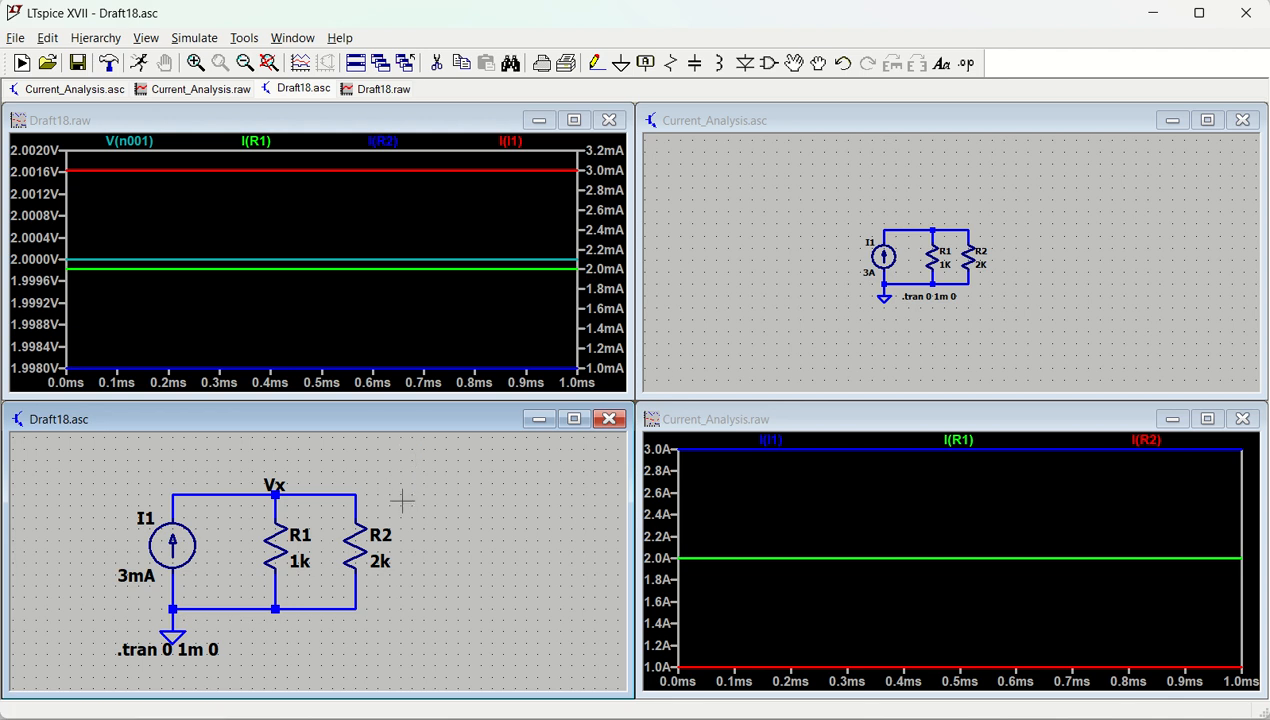
- Rerun the simulation and add the voltage at node Vx to the plot
click(138, 63)
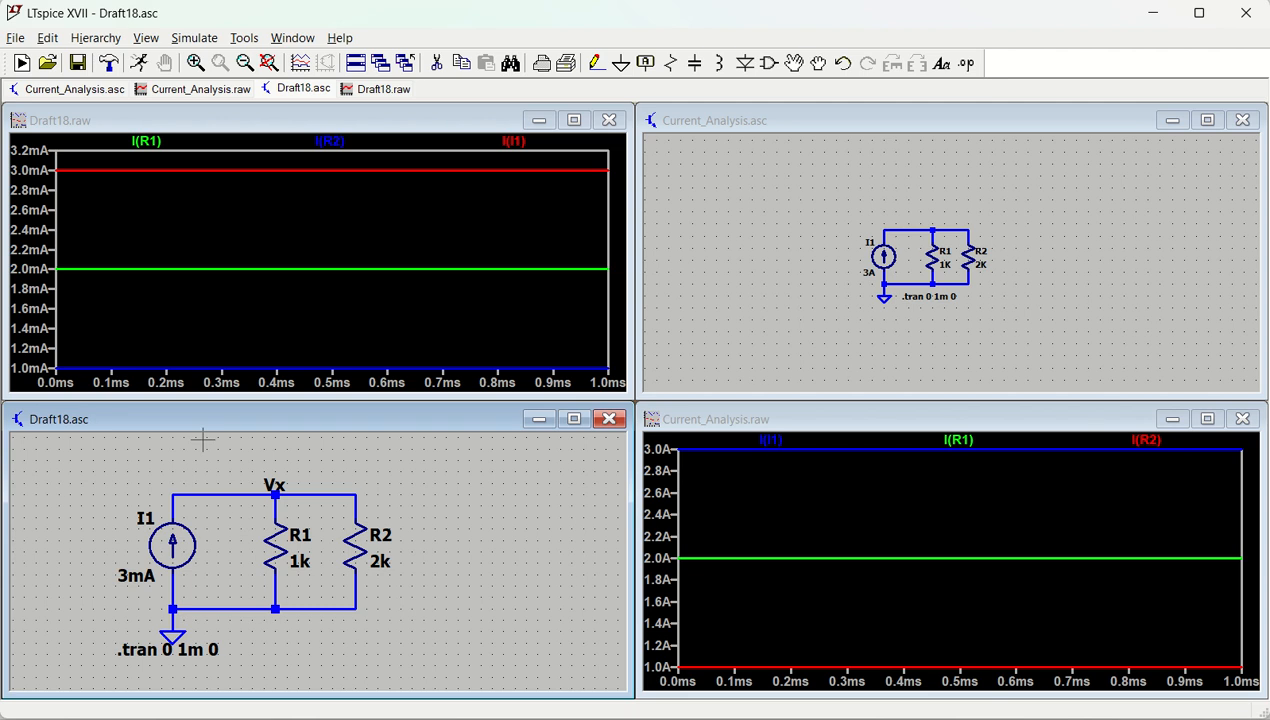
click(290, 490)
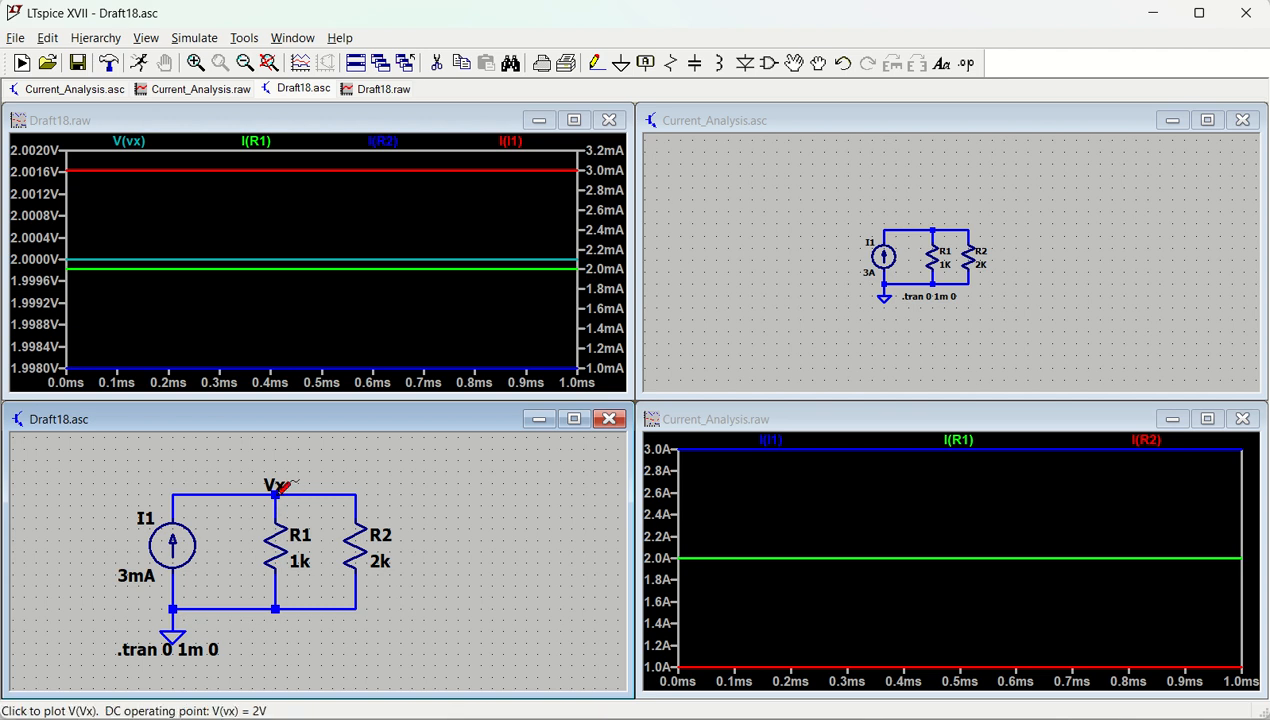
- Plot R1's power dissipation by itself, and add the current through R1 and R2's power dissipation
click(277, 546)
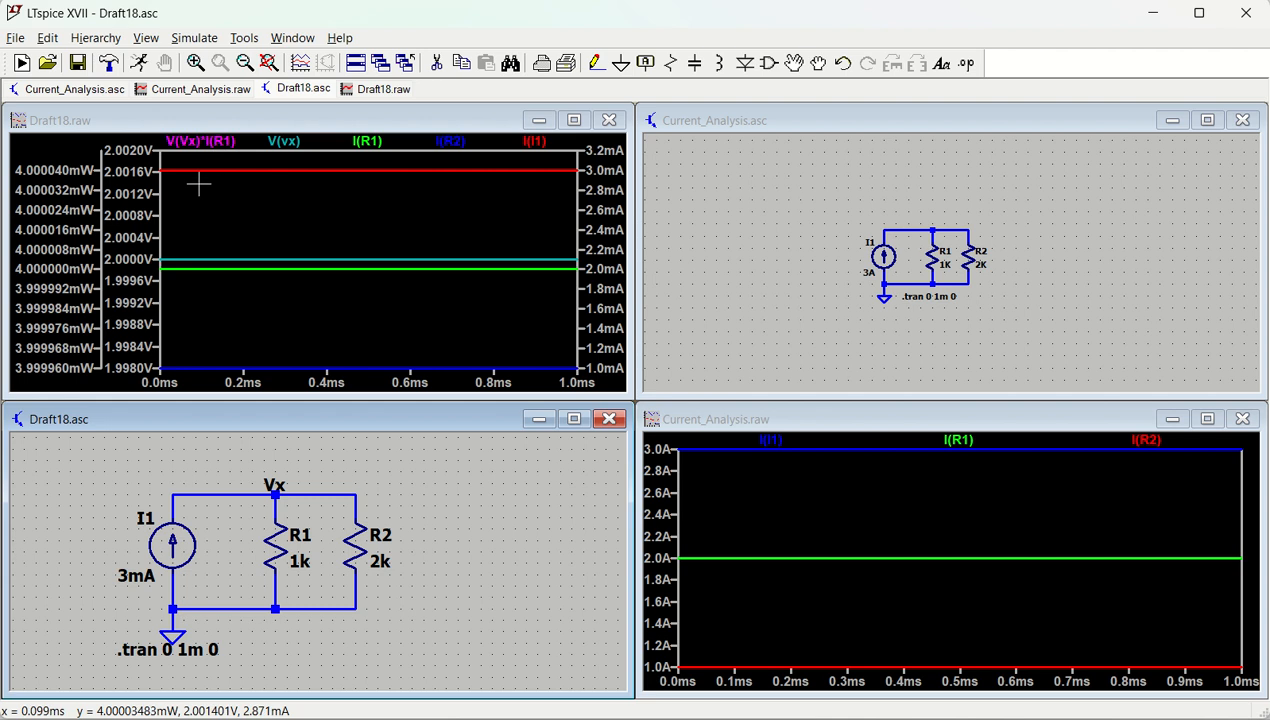
alt+click(274, 546)
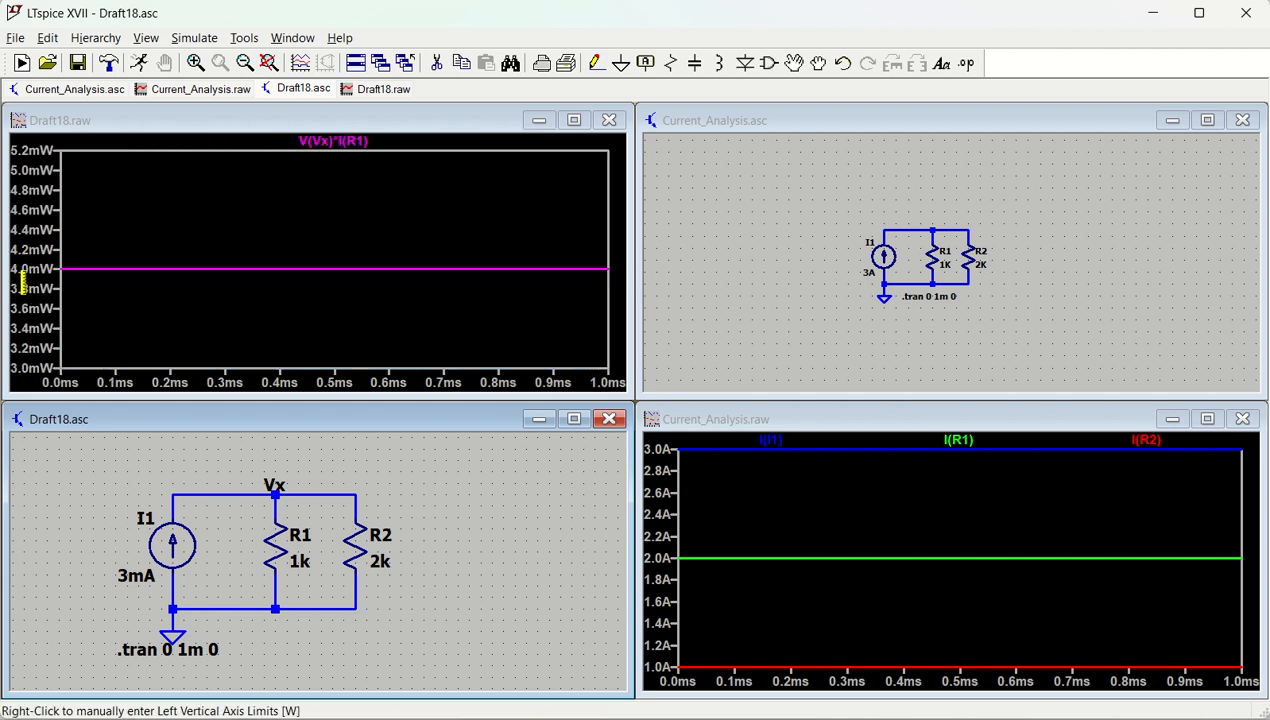
click(277, 540)
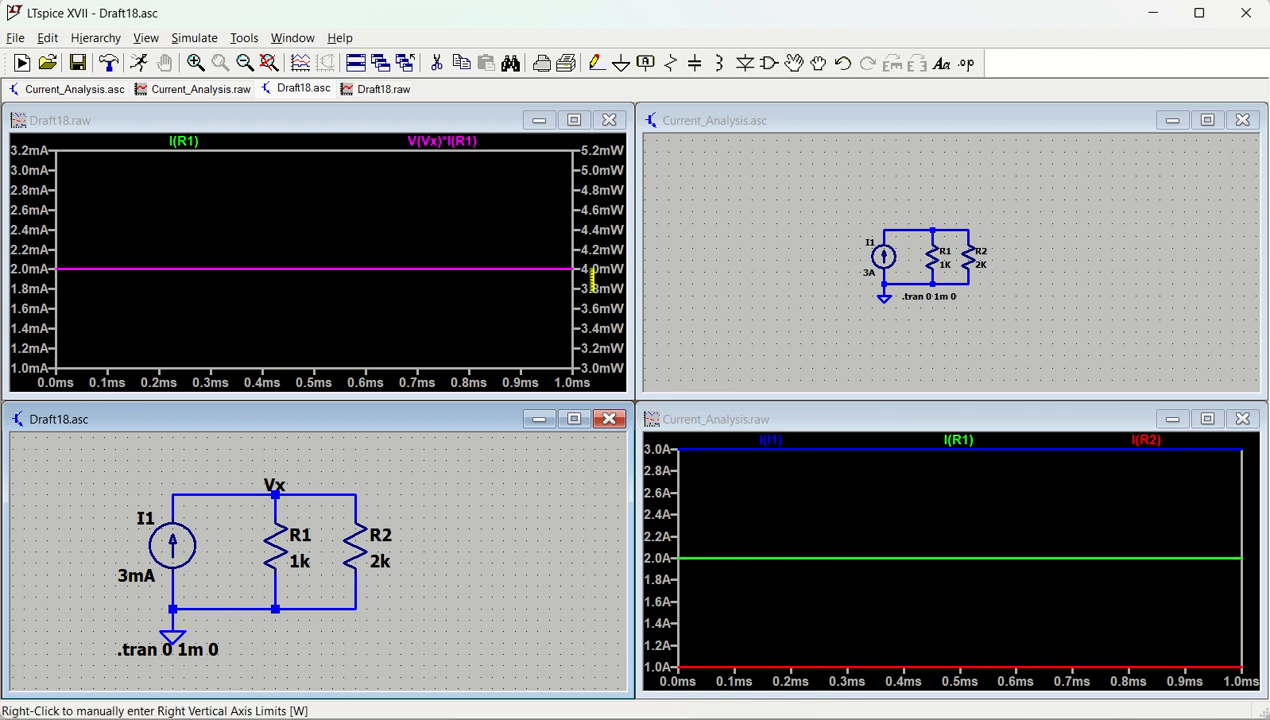
alt+click(356, 541)
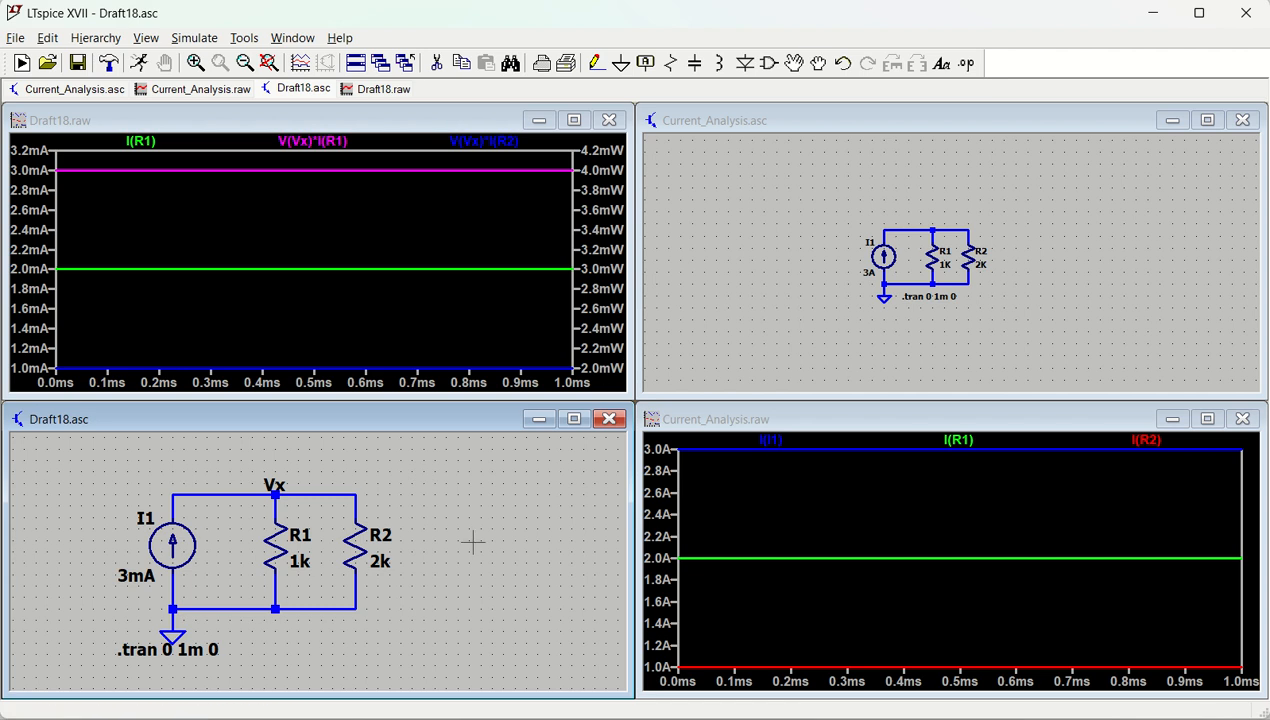
- Set the DC value of current source I1 to 6m
right_click(173, 548)
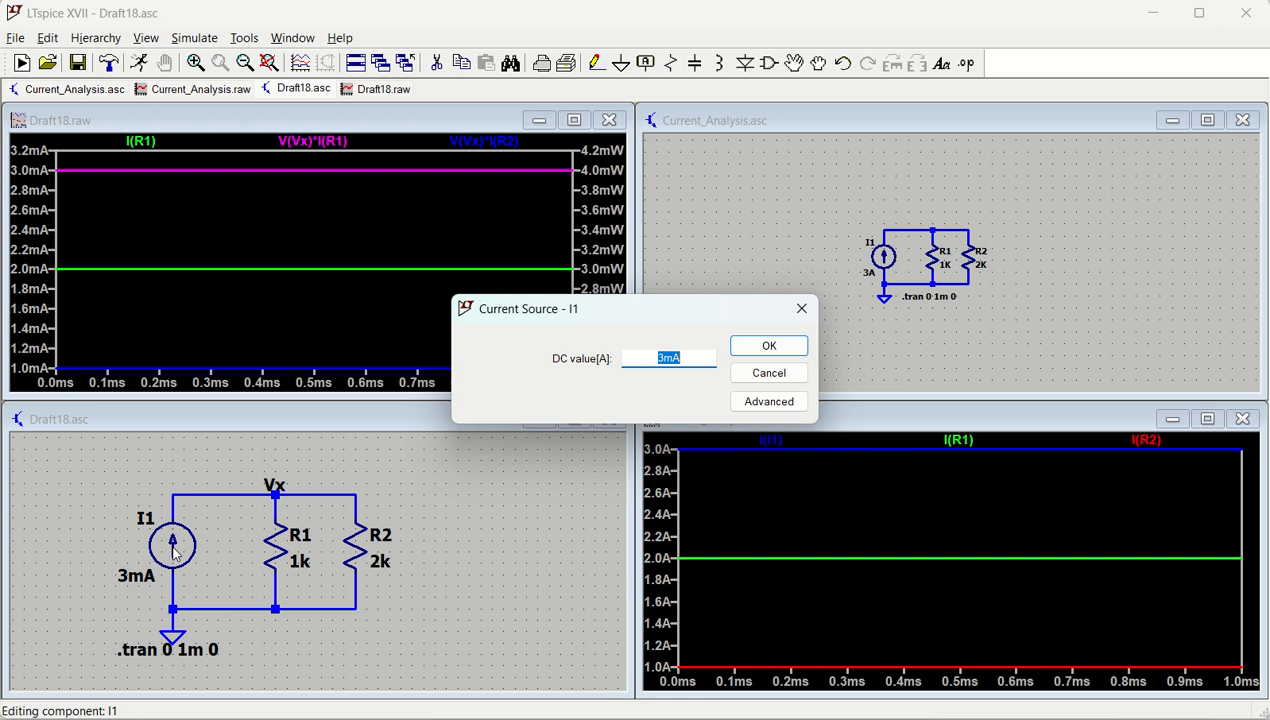
text(6m)
key(Return)
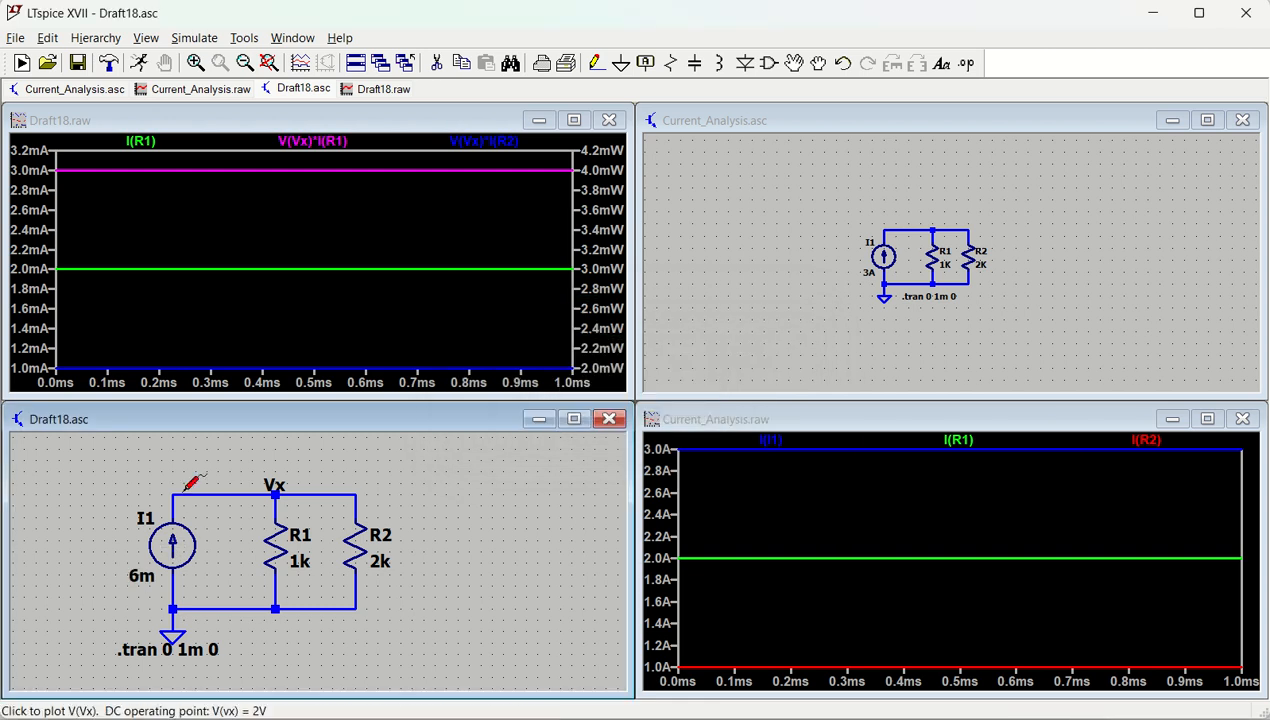
- Rerun the simulation and plot only the current through R2
click(140, 62)
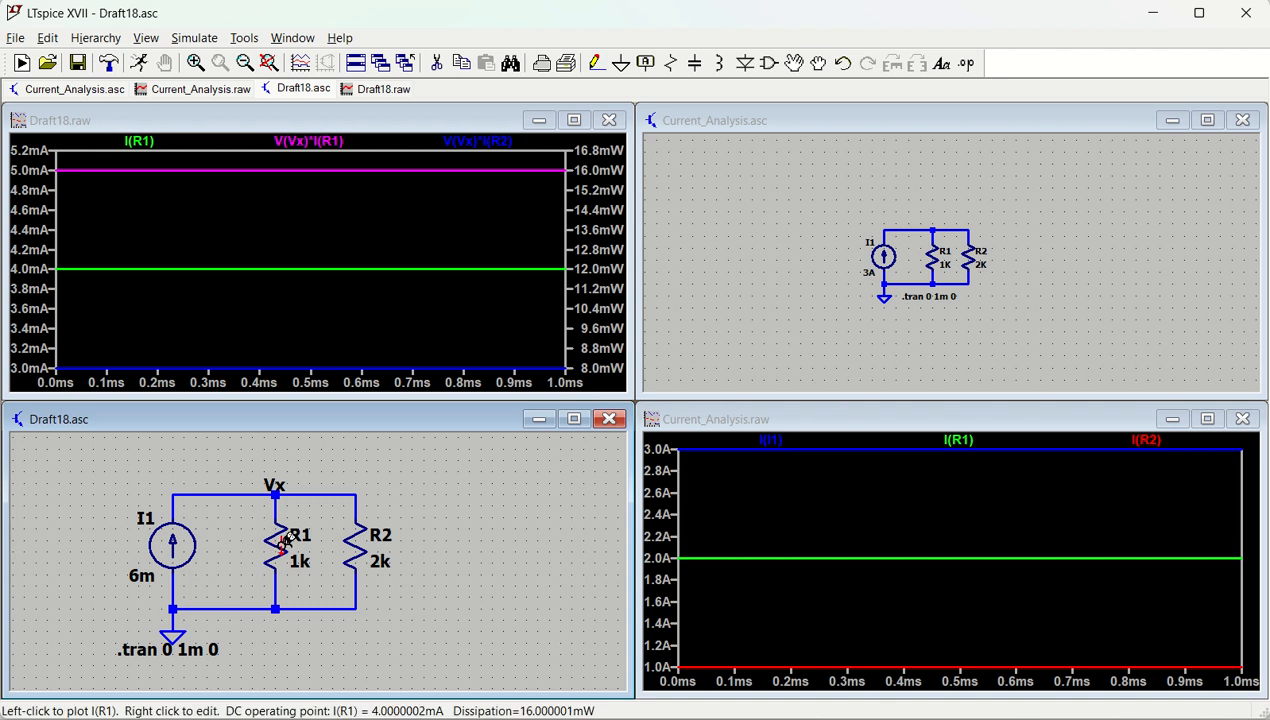
click(360, 544)
click(360, 544)
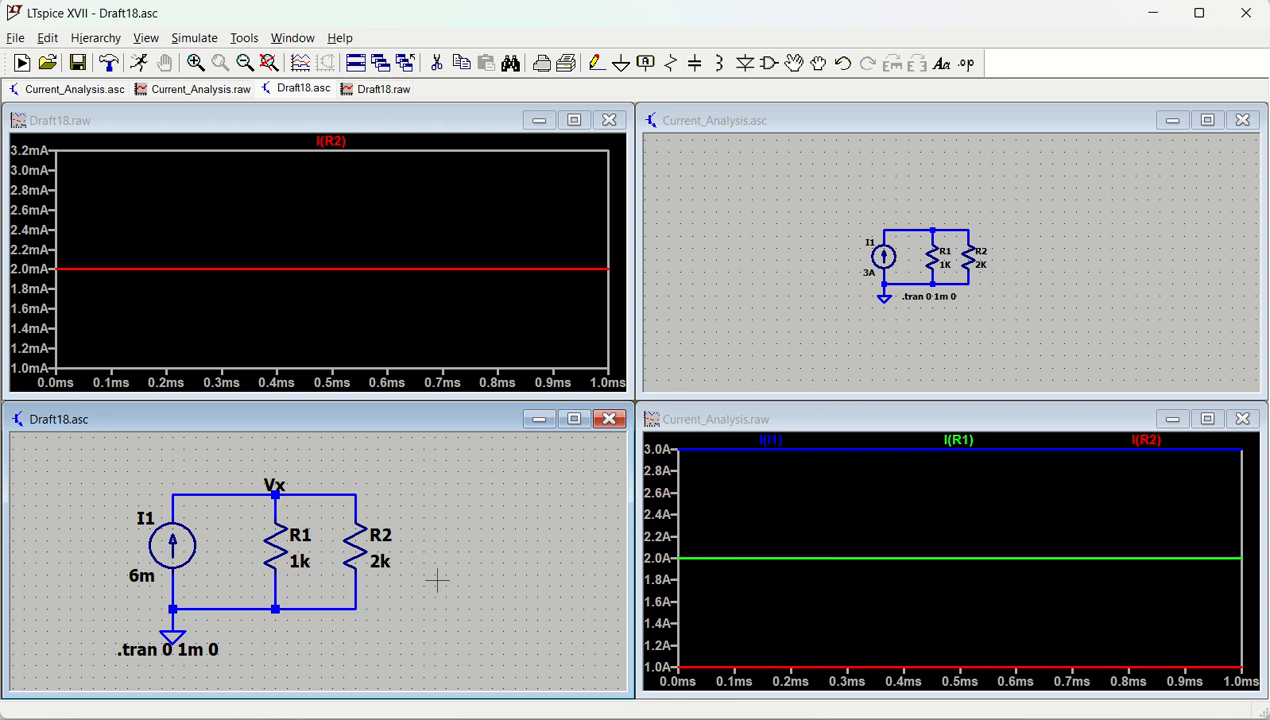
- Place a vertical resistor to the right of R2 and a horizontal resistor above R2
key(r)
click(469, 545)
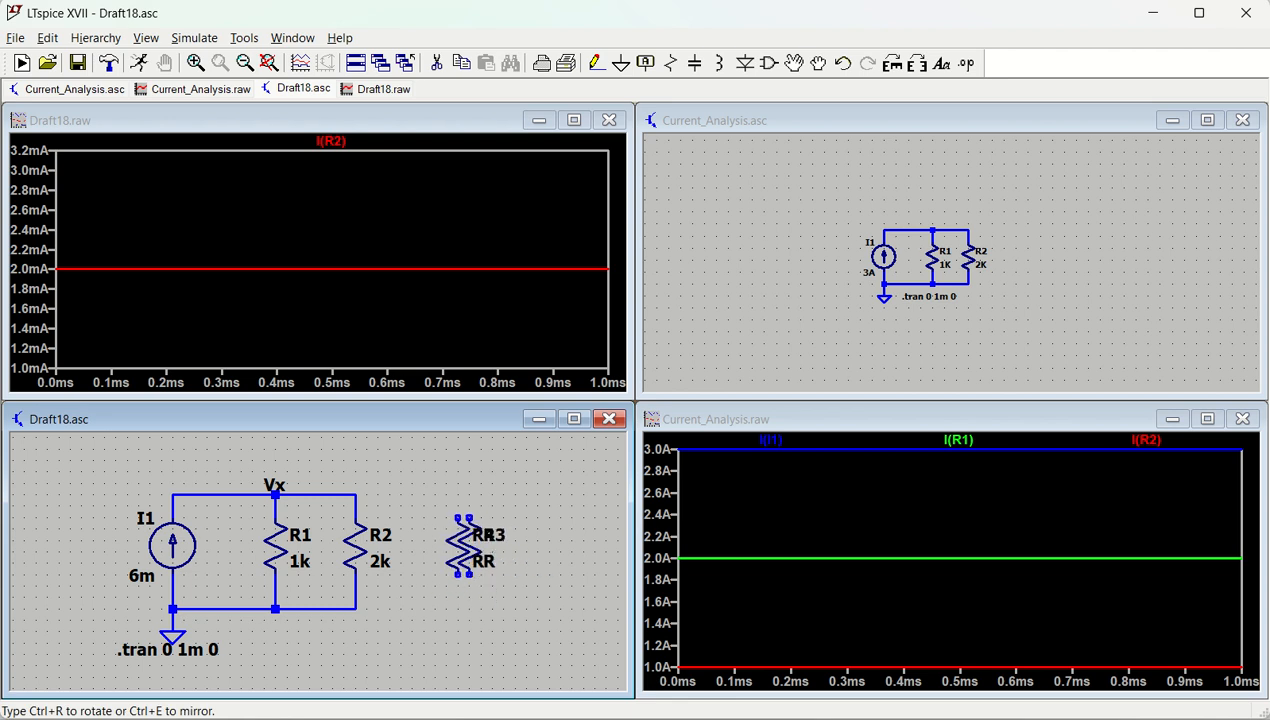
key(ctrl+r)
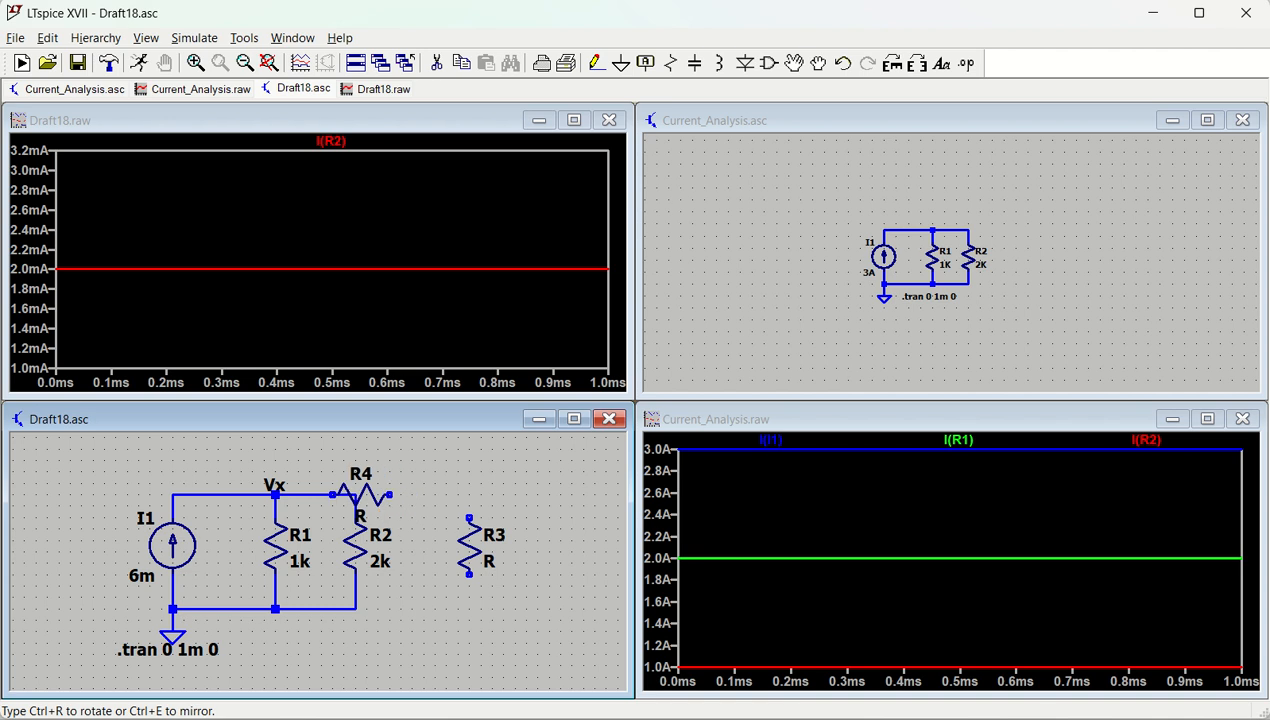
click(384, 470)
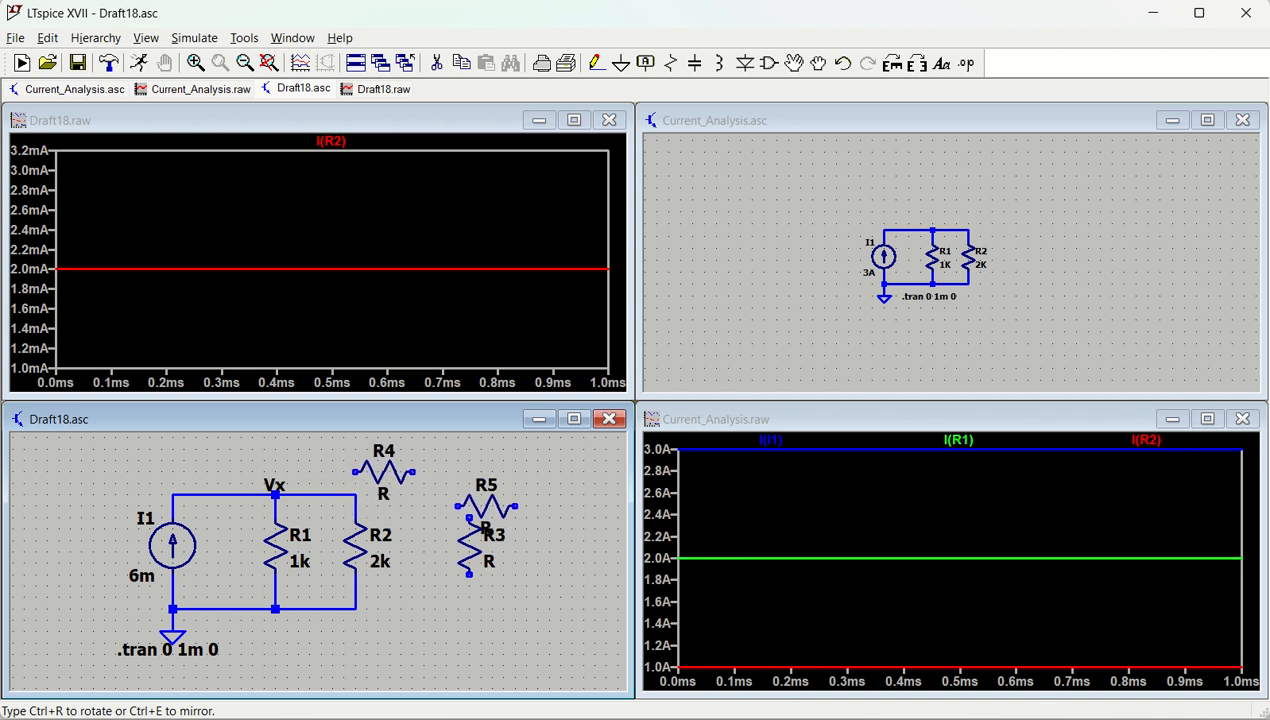
key(Escape)
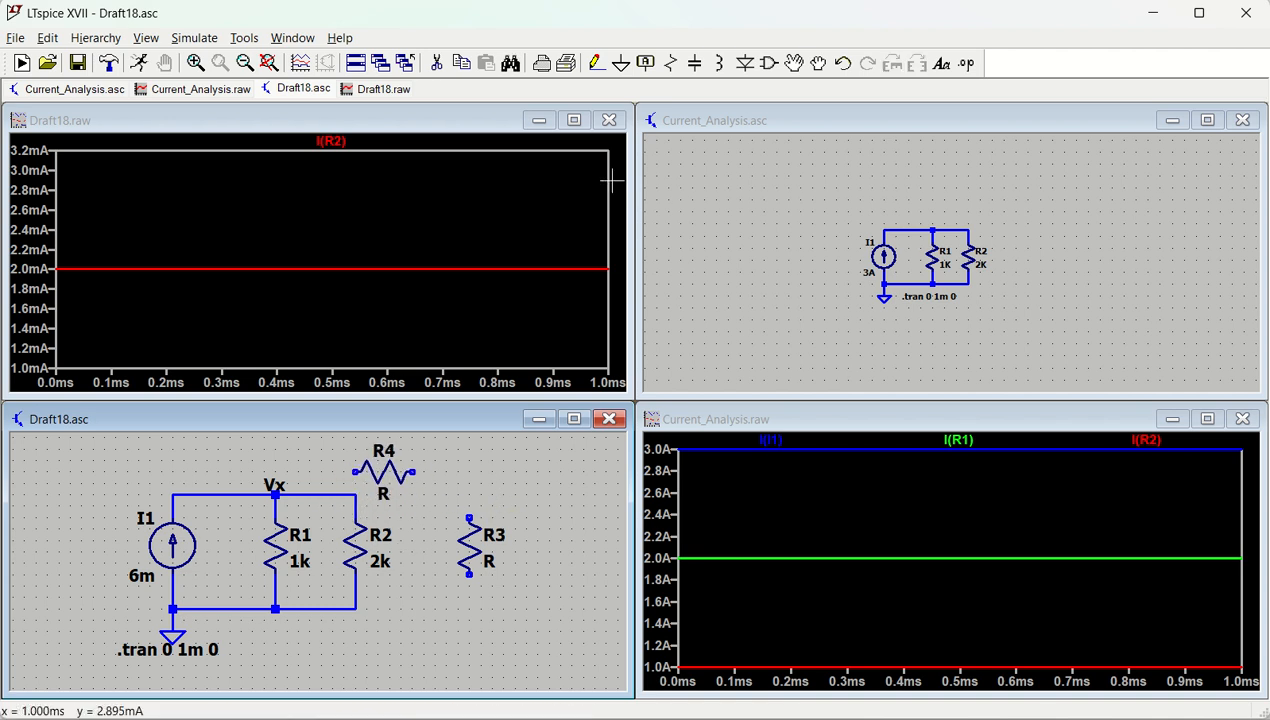
- Move R2 out of its branch to a spot between the old branch and R3
click(794, 63)
click(352, 548)
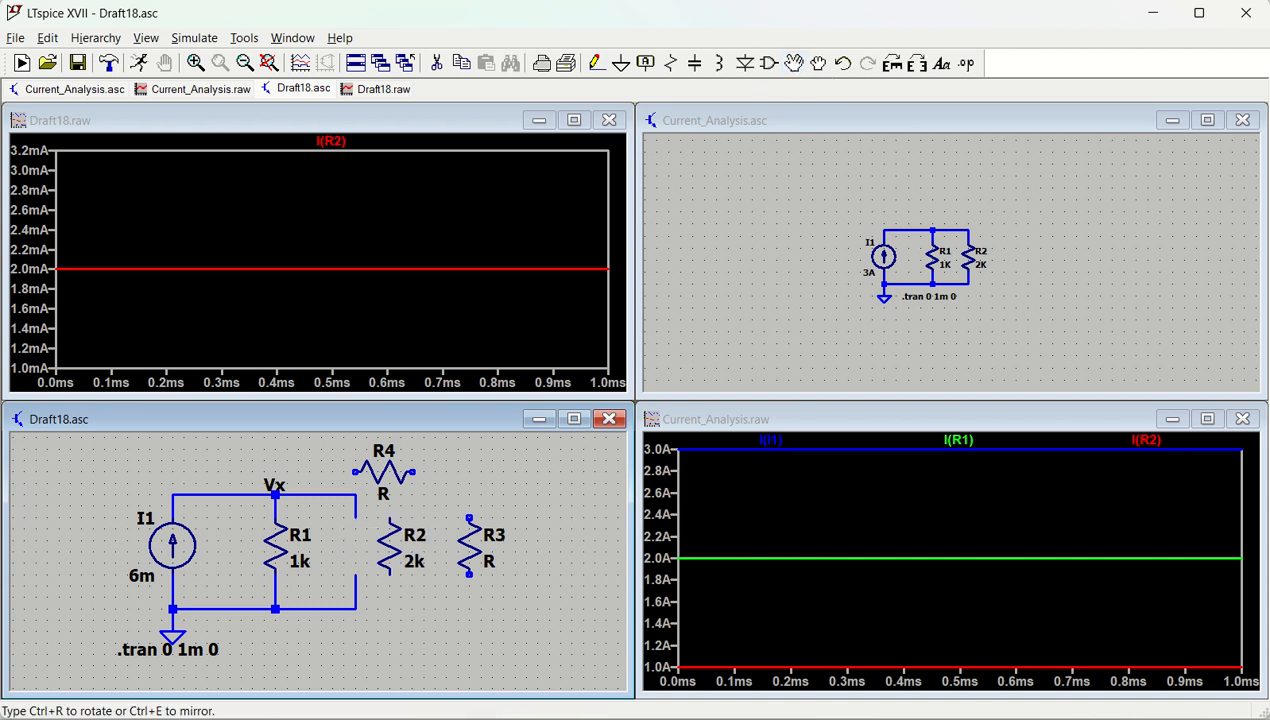
click(399, 548)
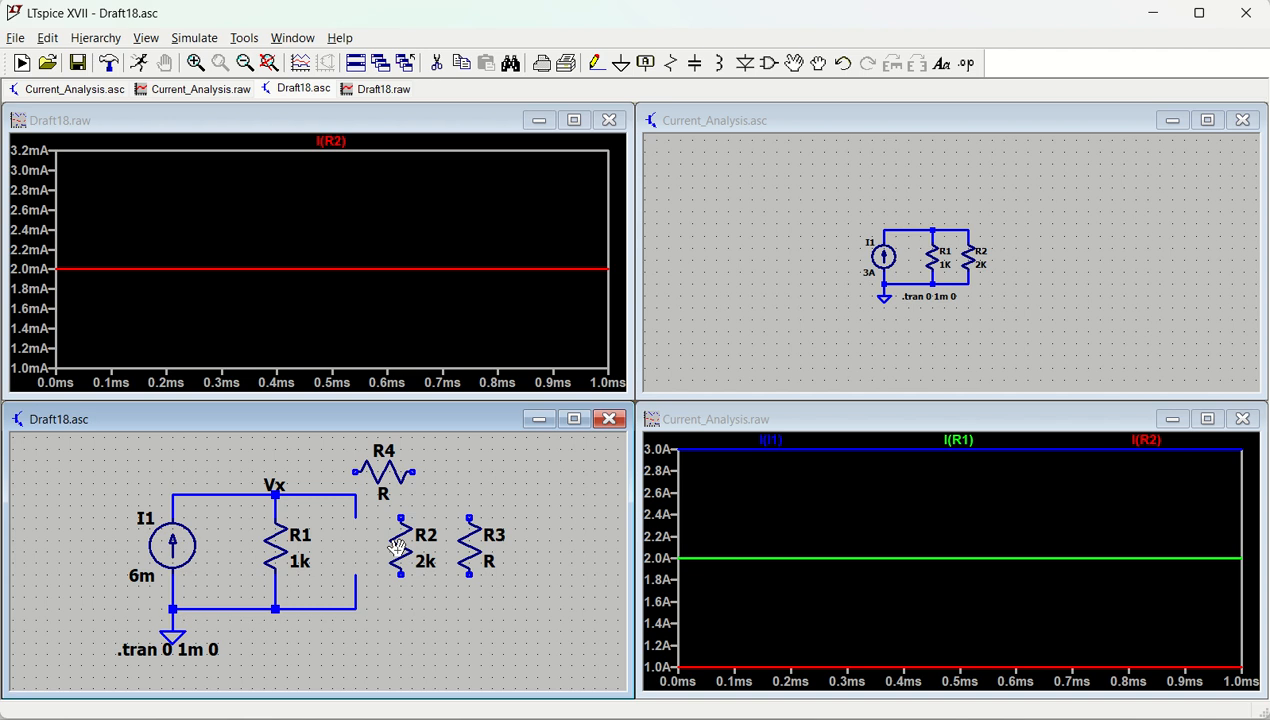
key(Escape)
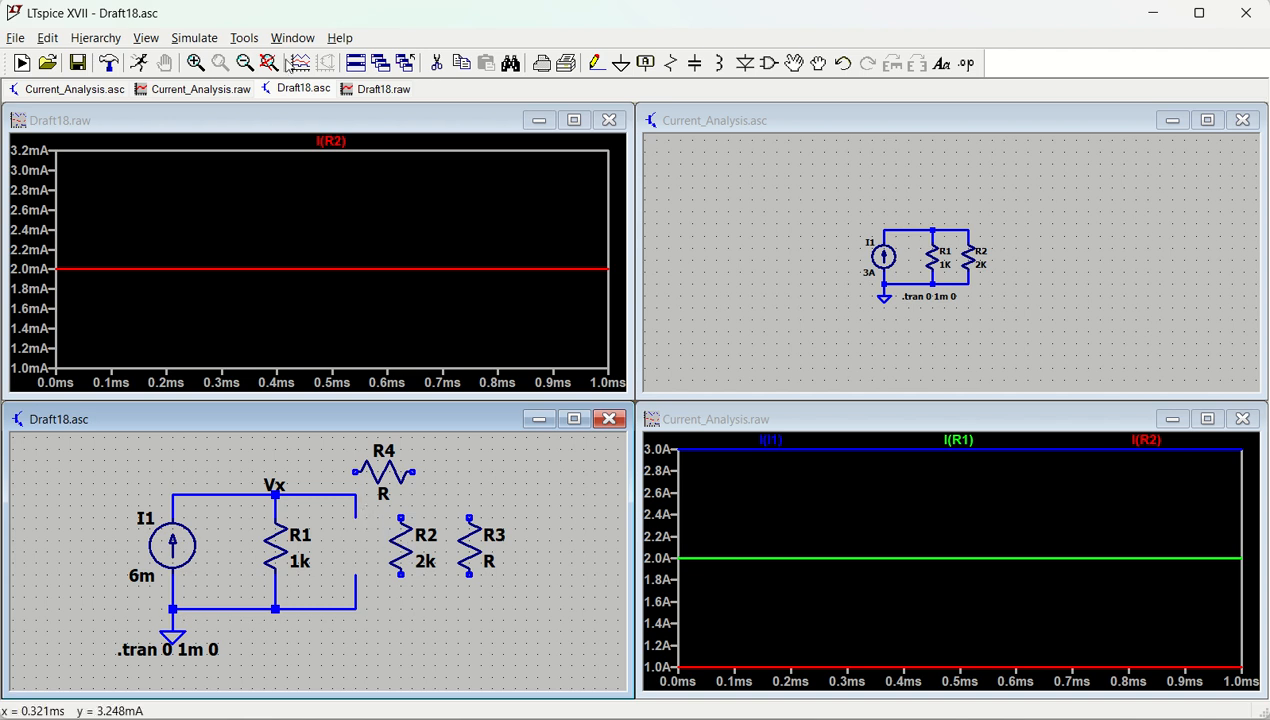
- Delete the wire segments that connected R2's former branch to R1
click(437, 66)
click(355, 505)
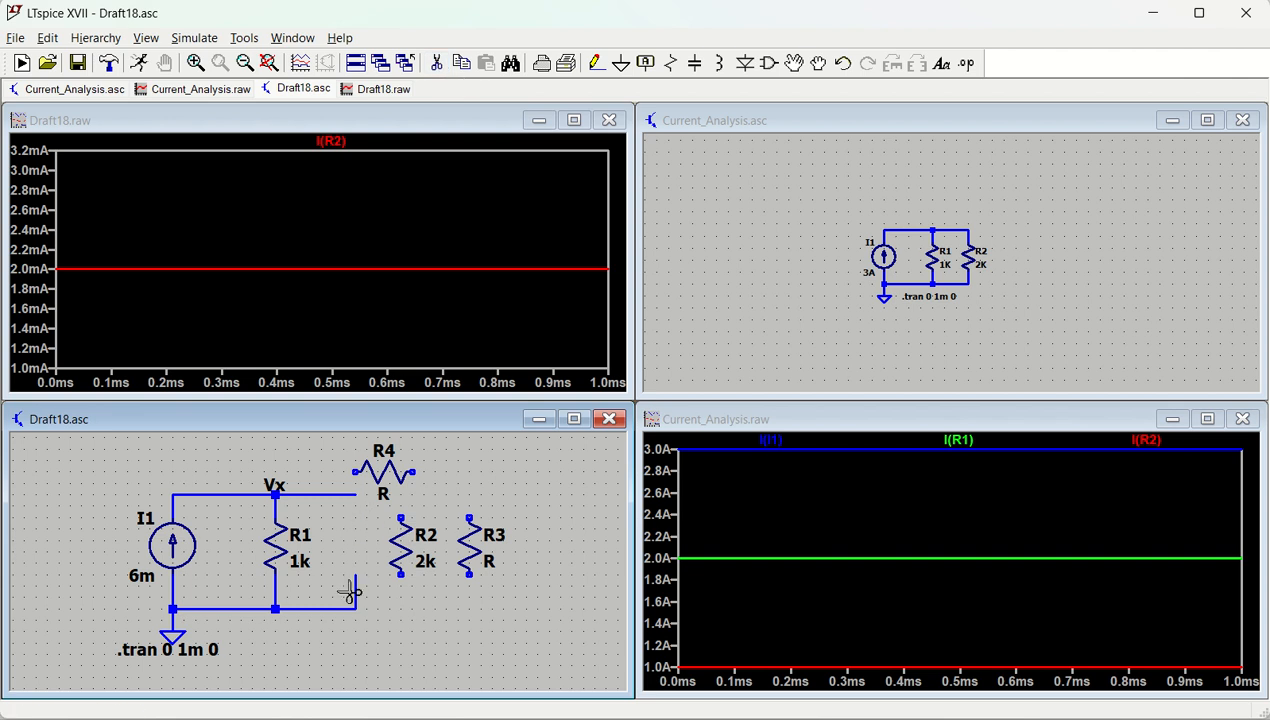
click(356, 594)
click(338, 494)
click(335, 608)
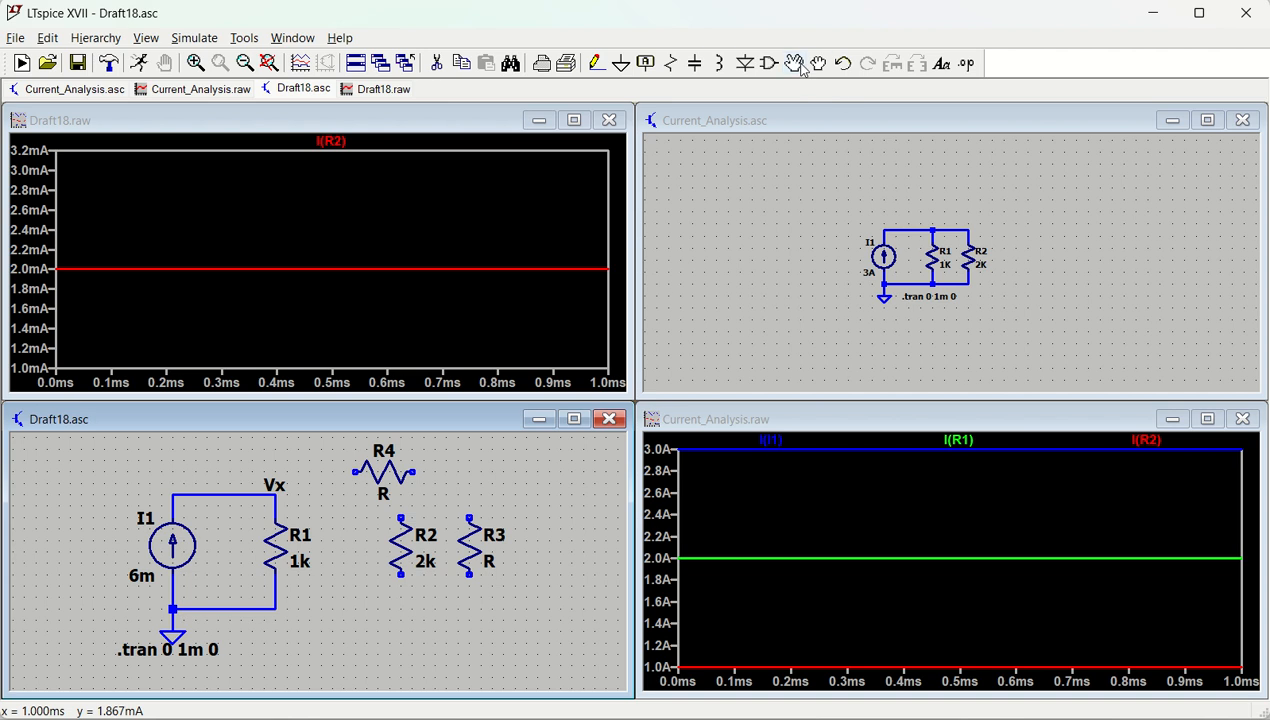
- Move R4 in line with the circuit's upper wire, between R1 and R2
click(803, 68)
click(384, 471)
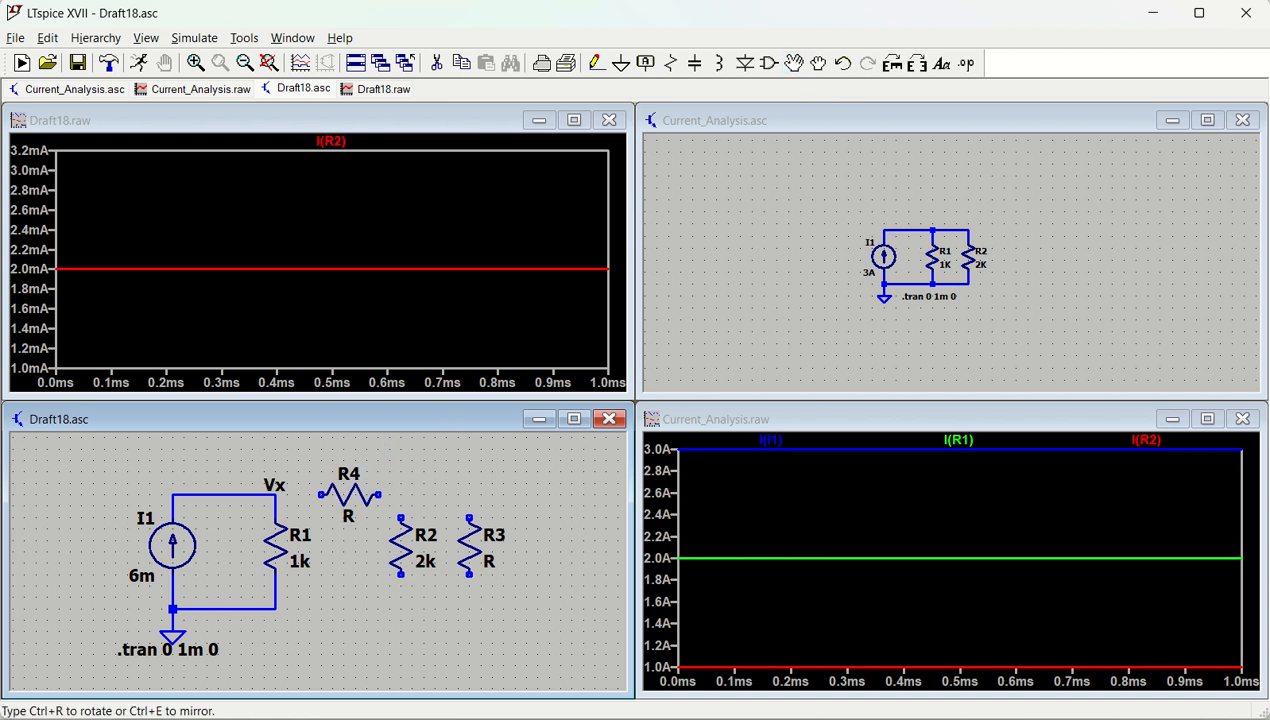
click(338, 494)
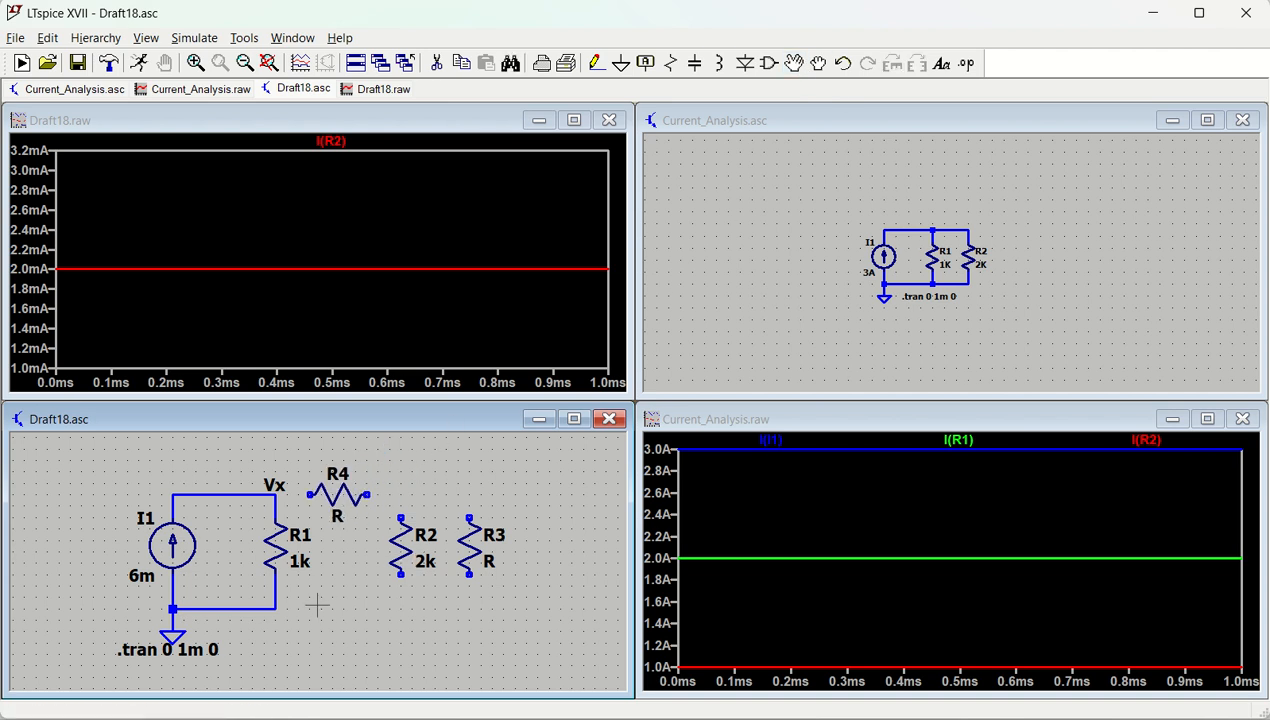
- Wire R4 between node Vx and the upper end of R3, and connect R3's lower end to the ground line
click(595, 63)
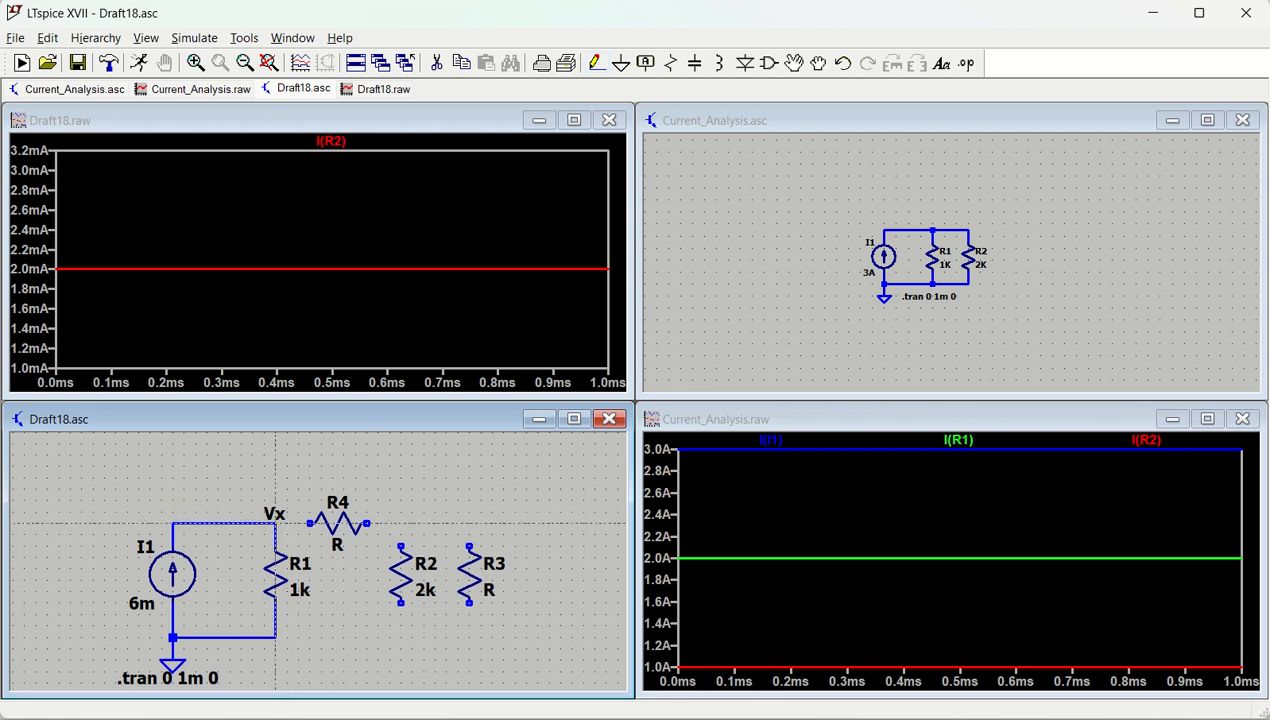
click(311, 523)
click(367, 523)
click(469, 523)
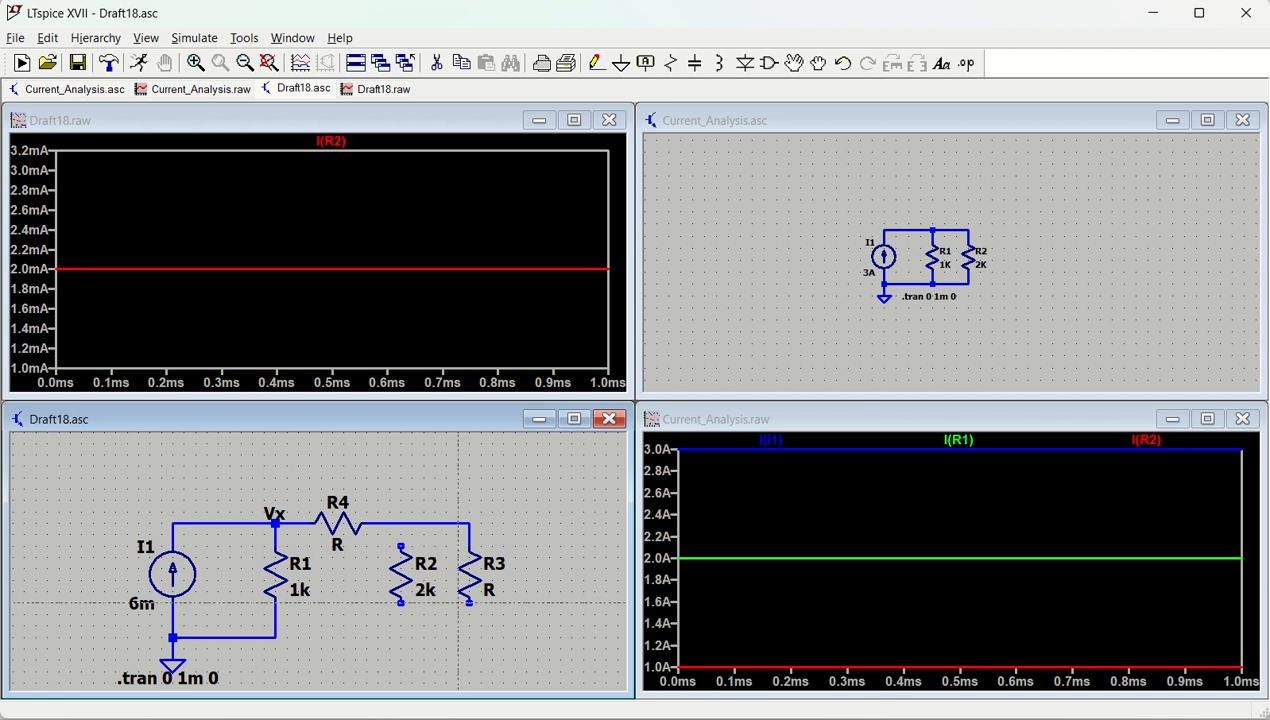
click(469, 603)
click(275, 637)
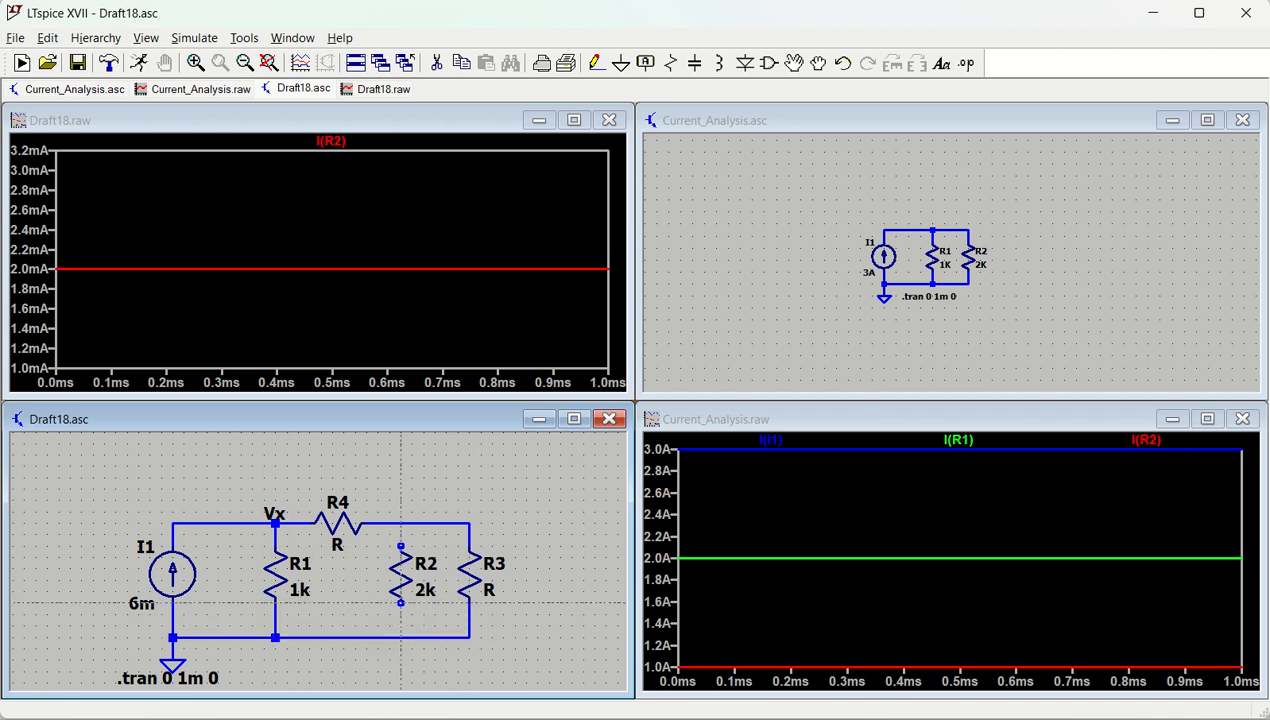
- Wire R2 in parallel with R3, between the upper wire and the ground line
click(401, 637)
click(401, 523)
key(Escape)
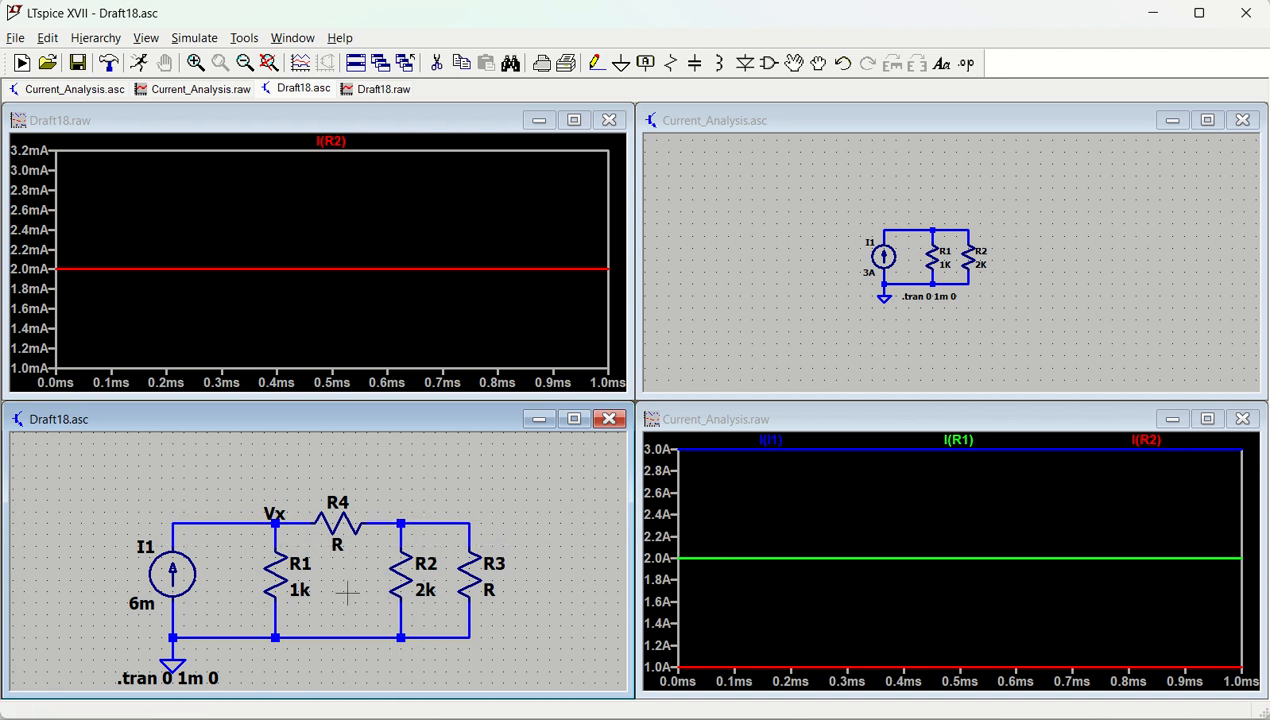
drag(369, 612, 358, 577)
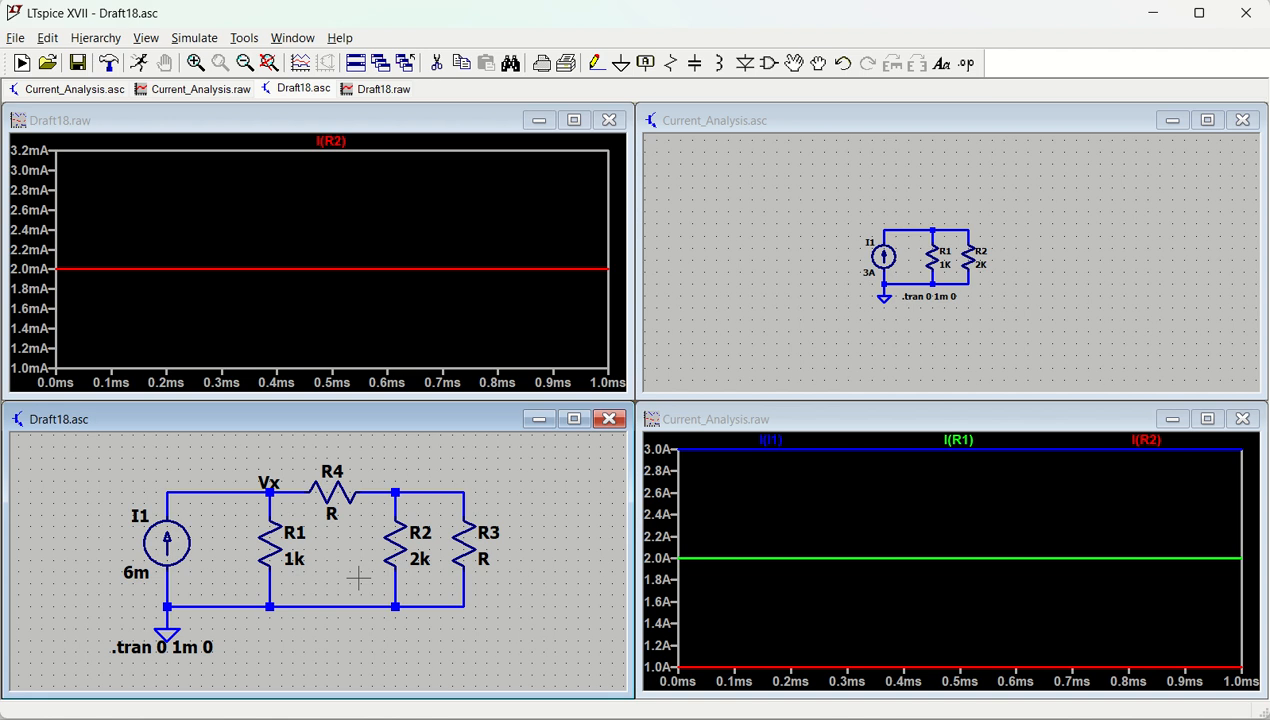
- Try to run the simulation, continuing with the default model for the resistors that have no value
click(141, 64)
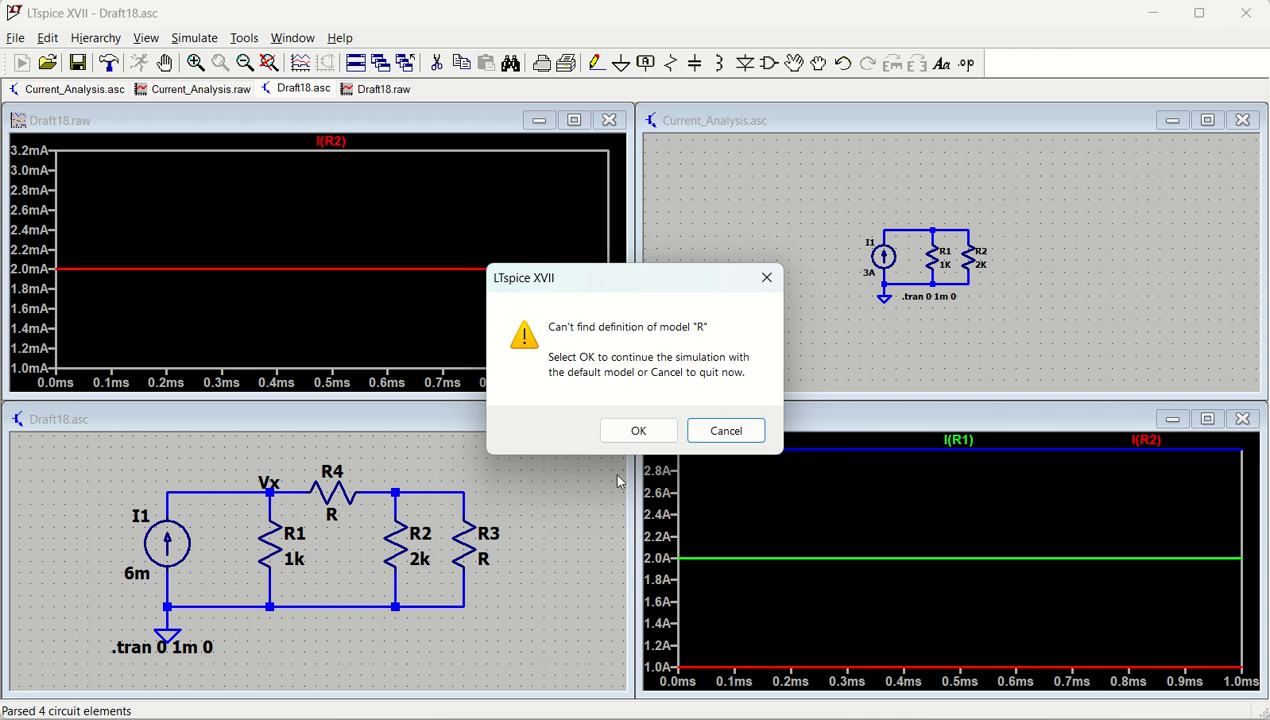
click(626, 433)
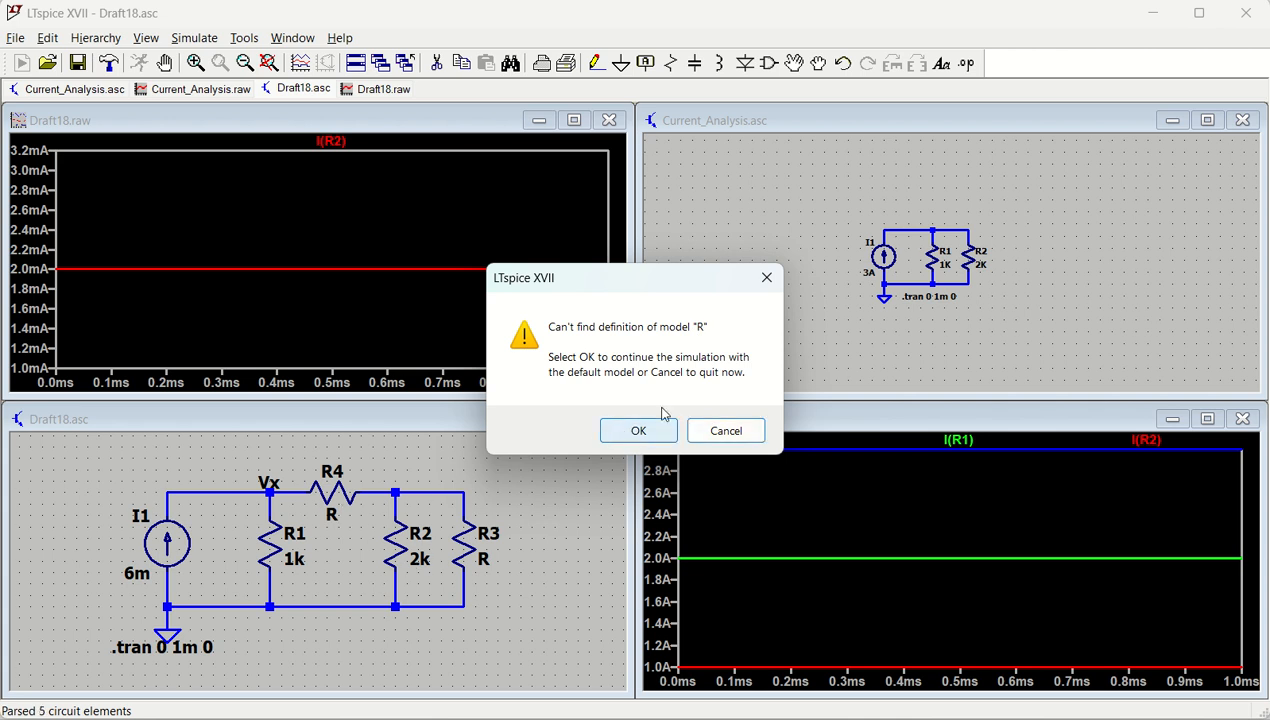
click(640, 430)
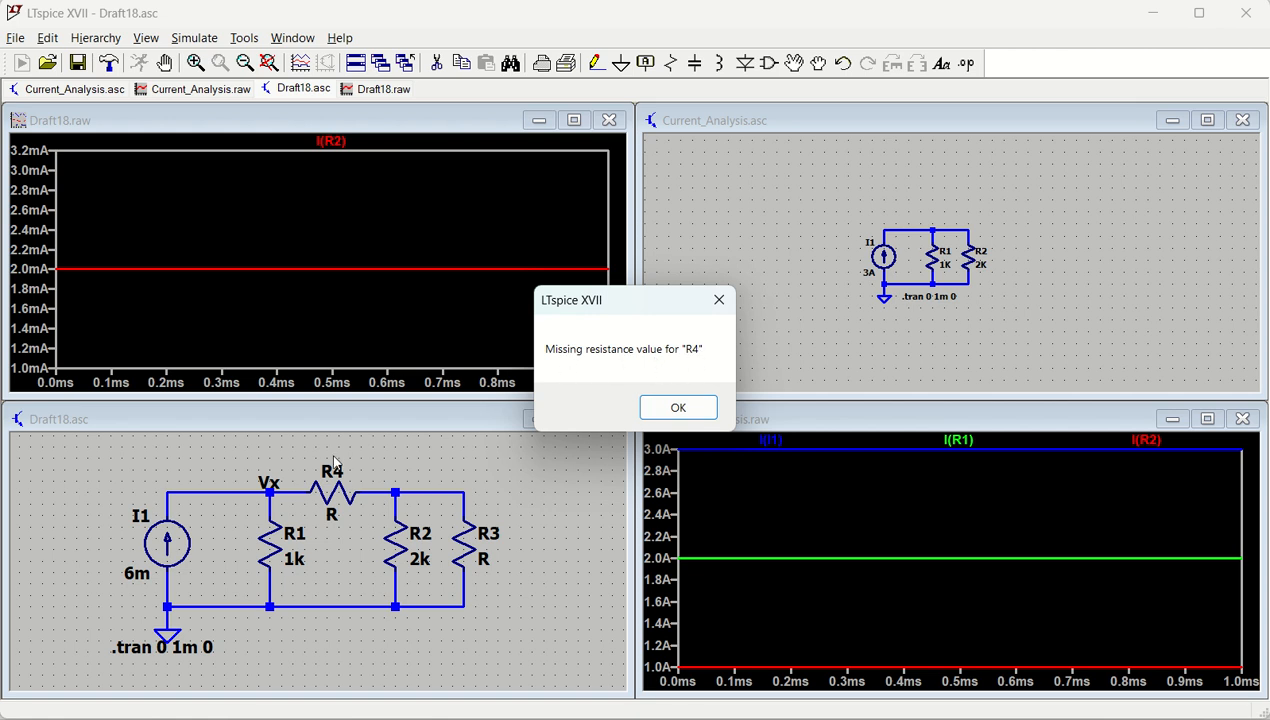
click(668, 410)
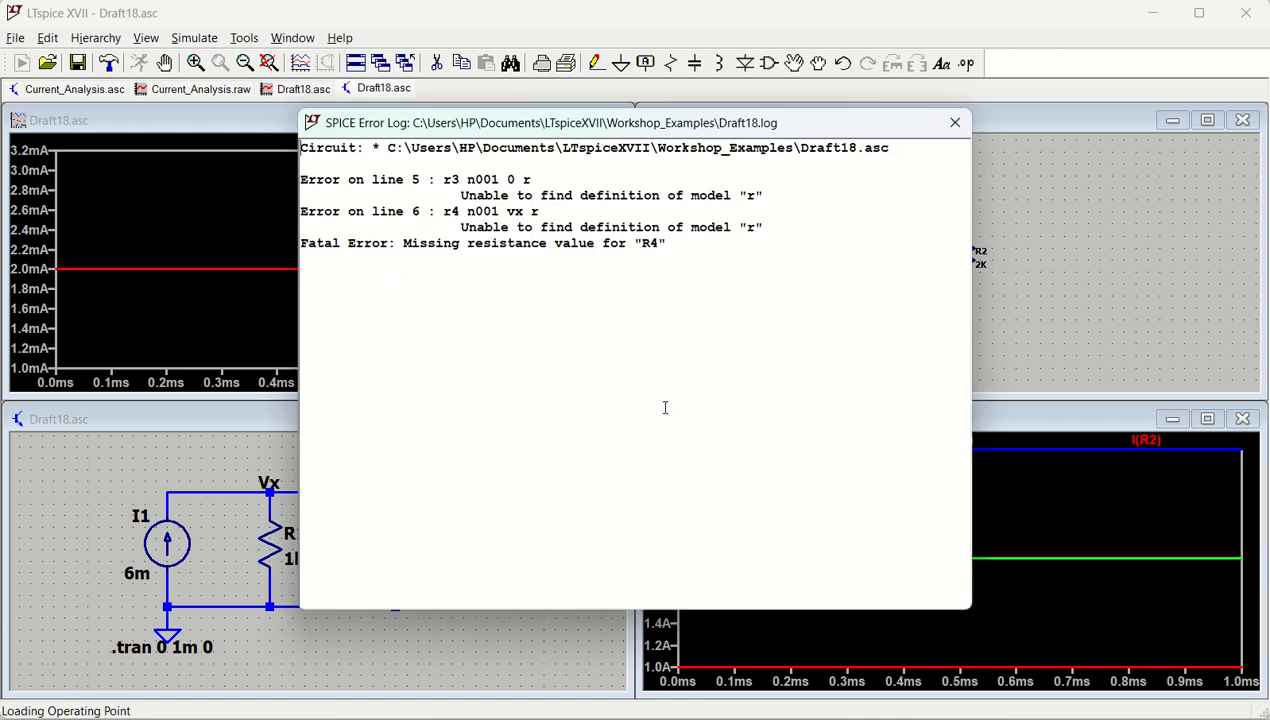
- Examine the SPICE error log entries for R3 and R4, and close the log
drag(474, 140, 702, 168)
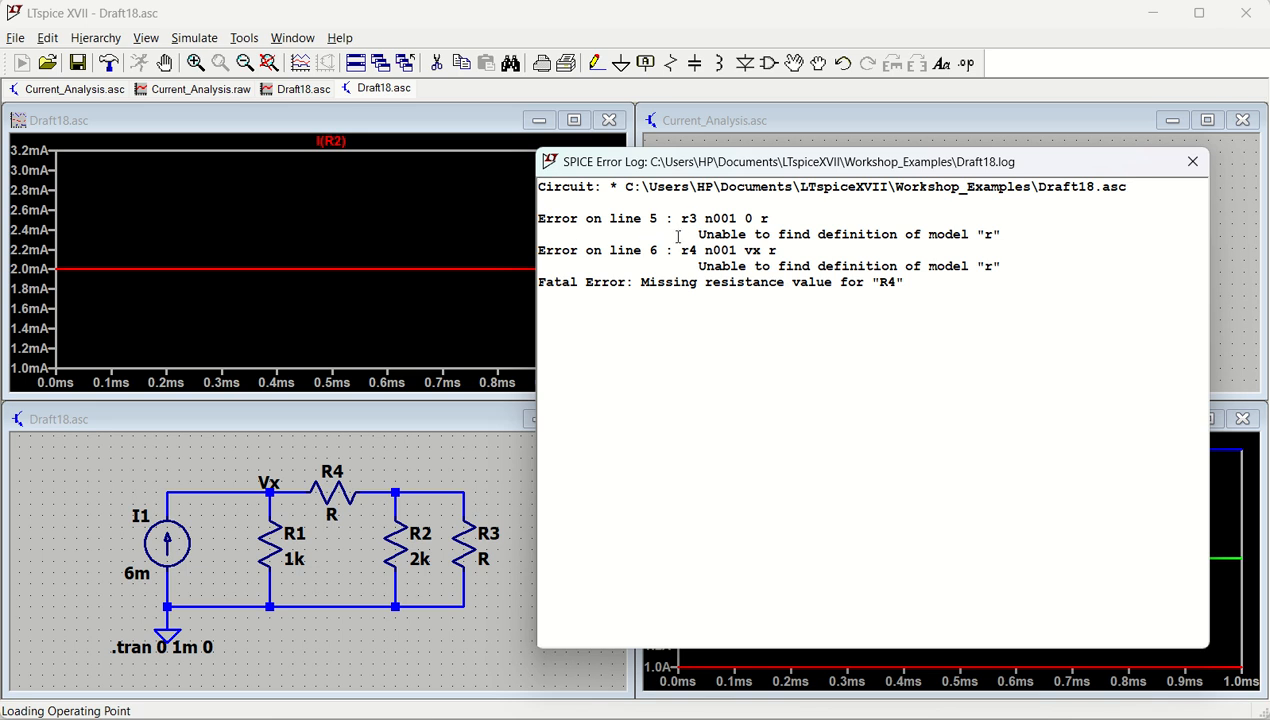
drag(684, 218, 754, 218)
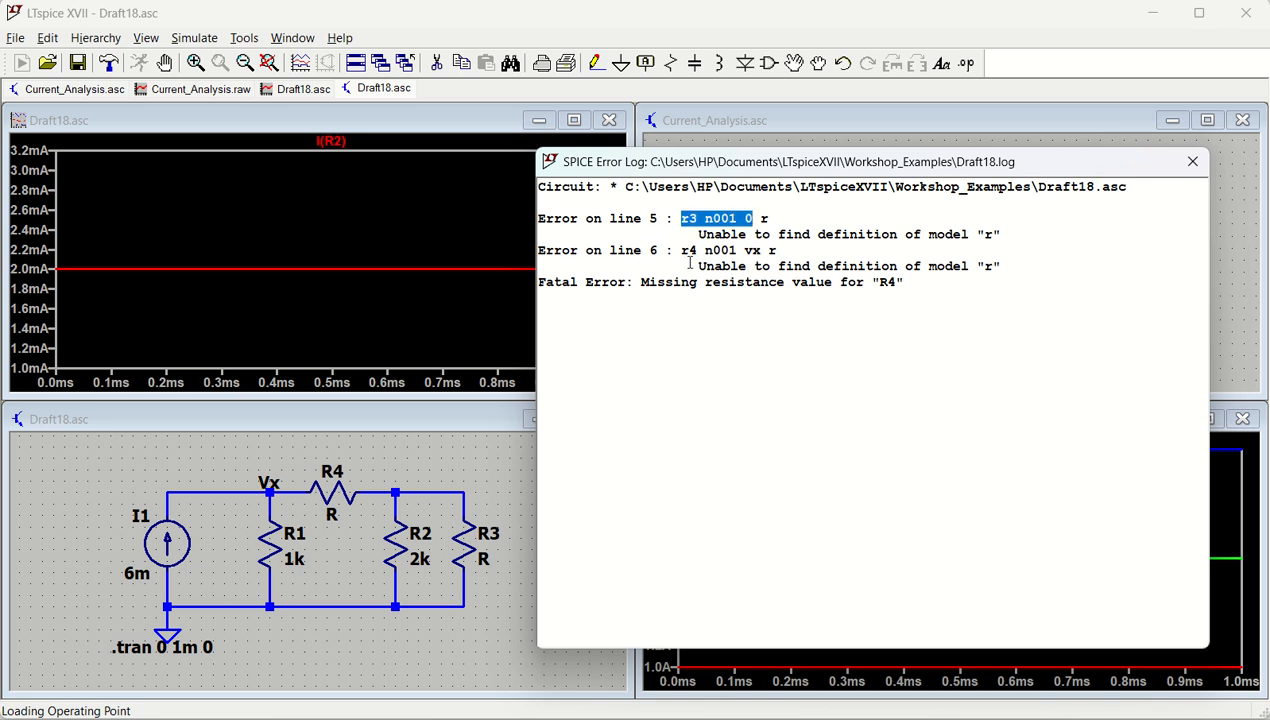
drag(682, 250, 750, 251)
click(822, 256)
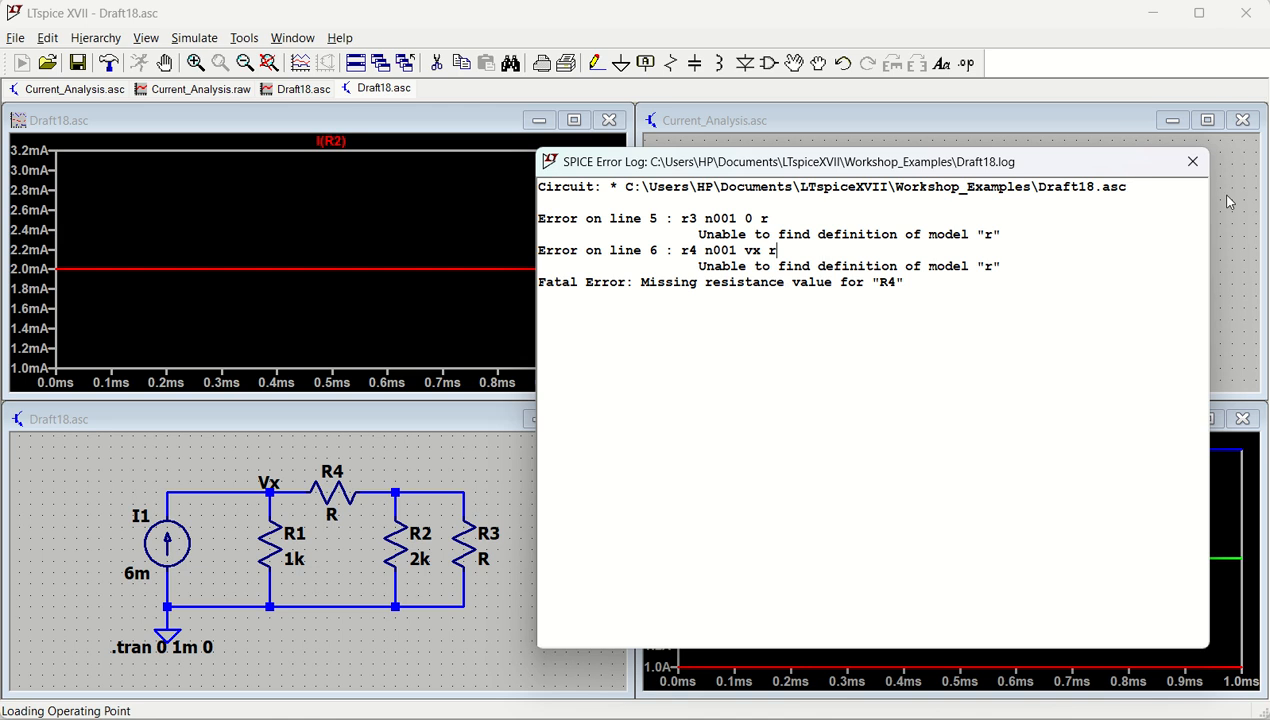
click(1192, 161)
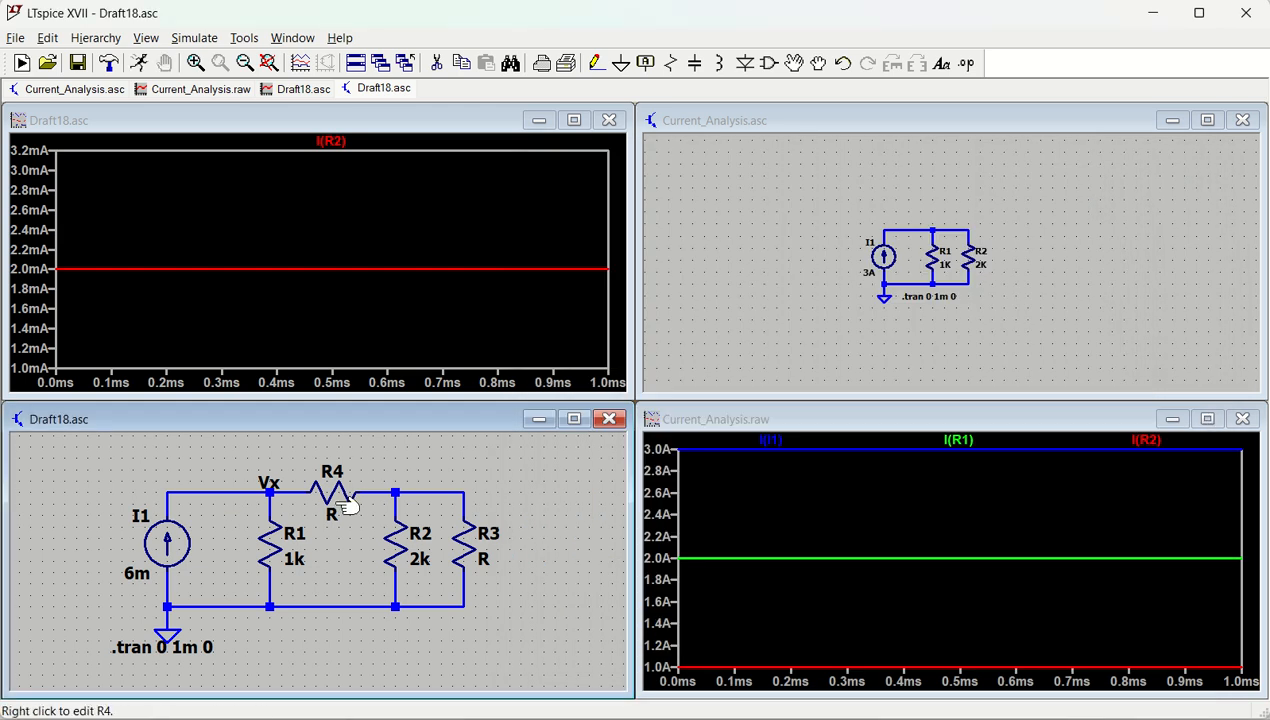
- Set R4's resistance to 1k and R3's resistance to 2k
right_click(341, 492)
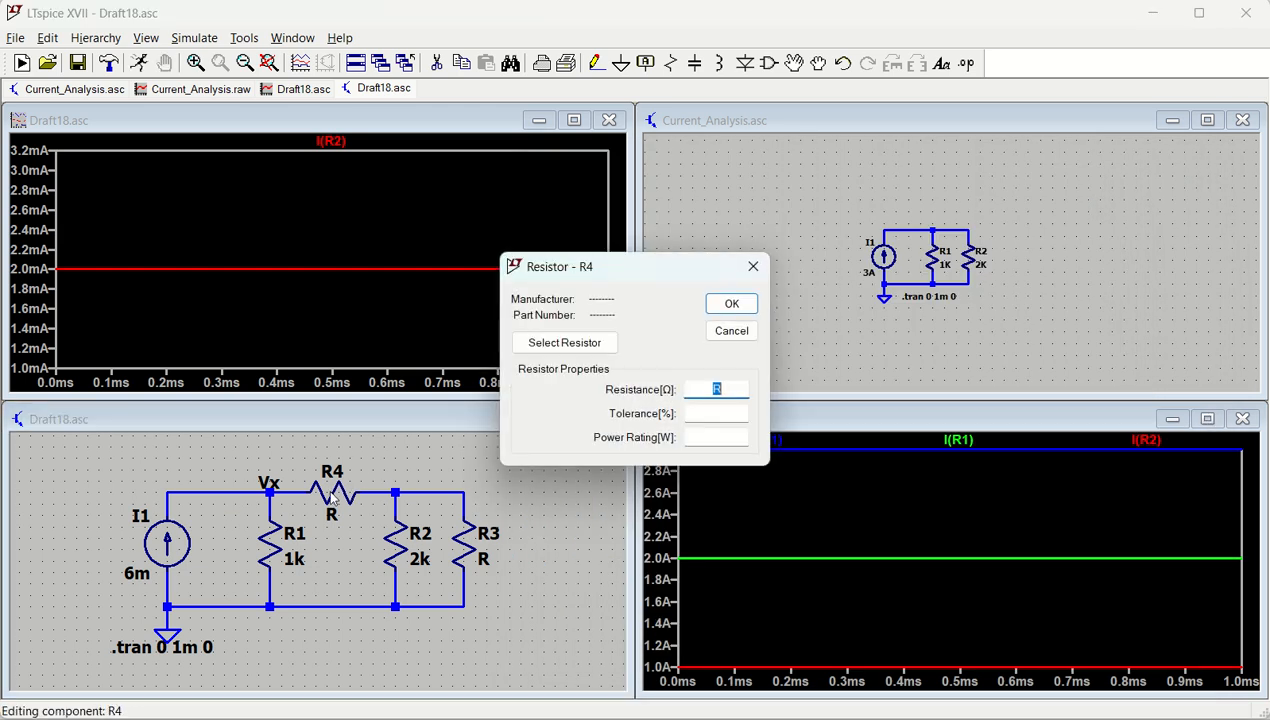
text(1k)
key(Return)
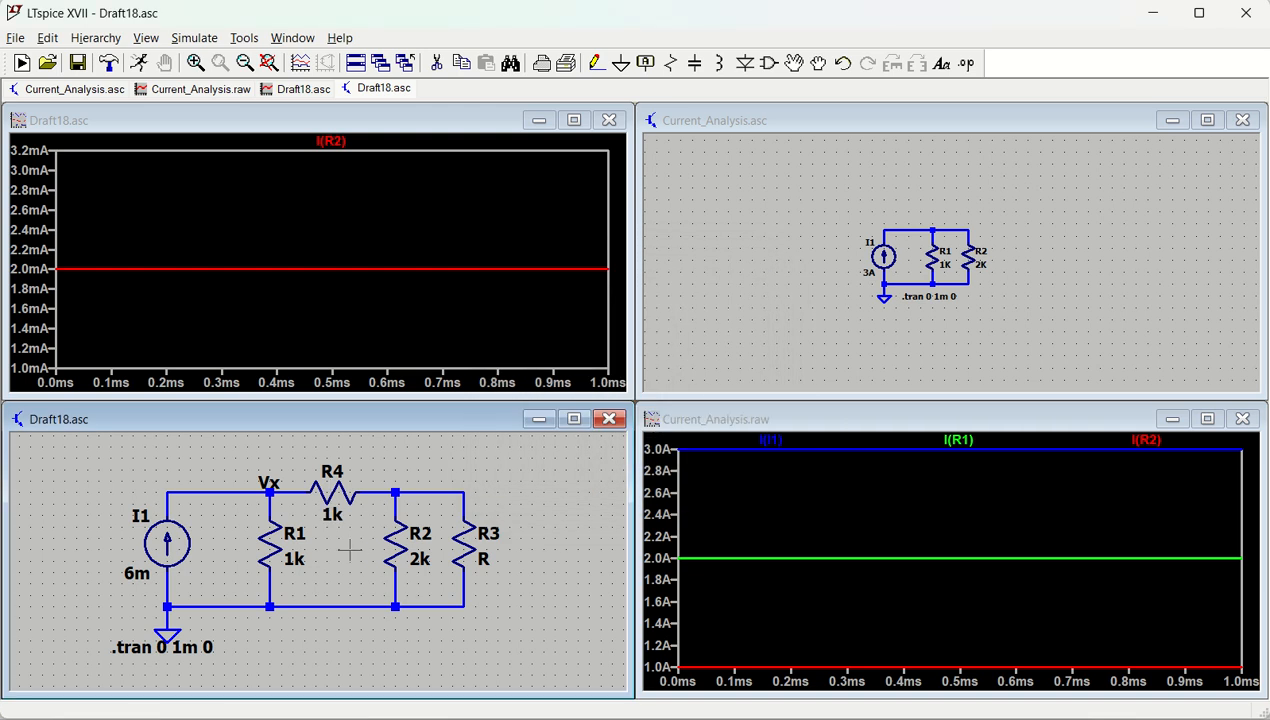
right_click(471, 541)
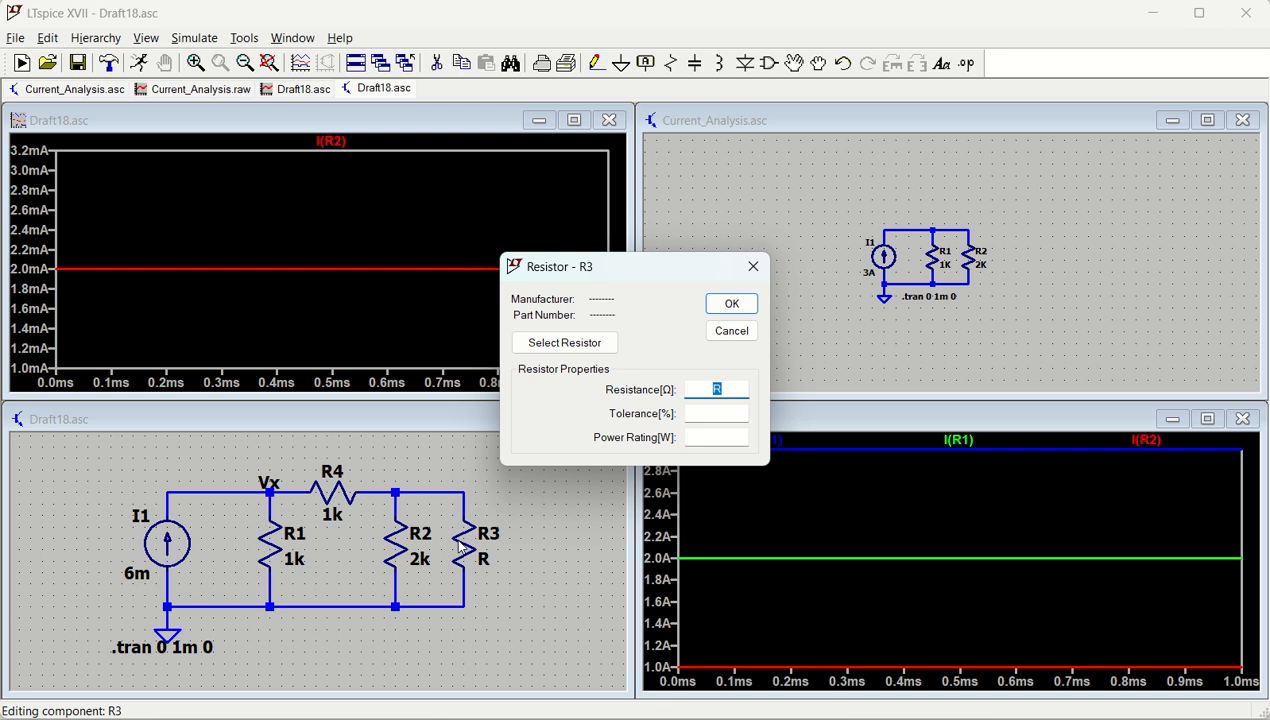
key(Return)
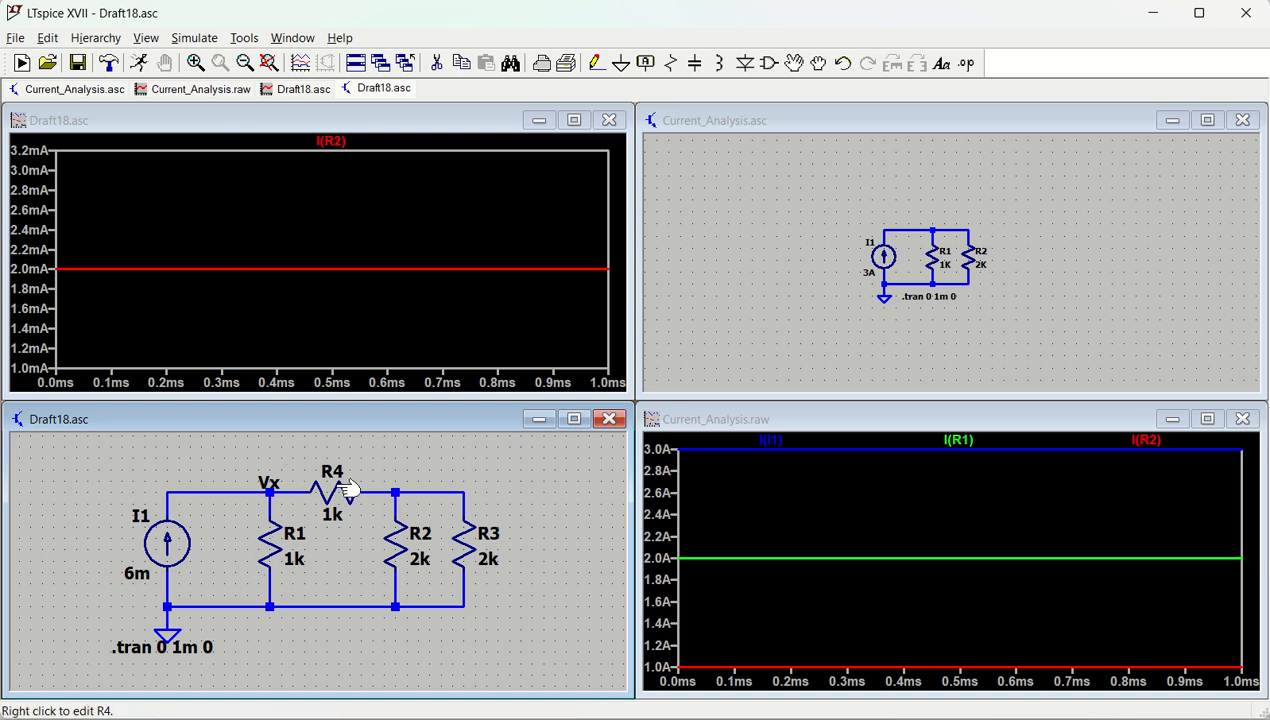
- Run the Draft18 simulation and plot the currents through I1, R1, R4, R2 and R3 together
click(139, 63)
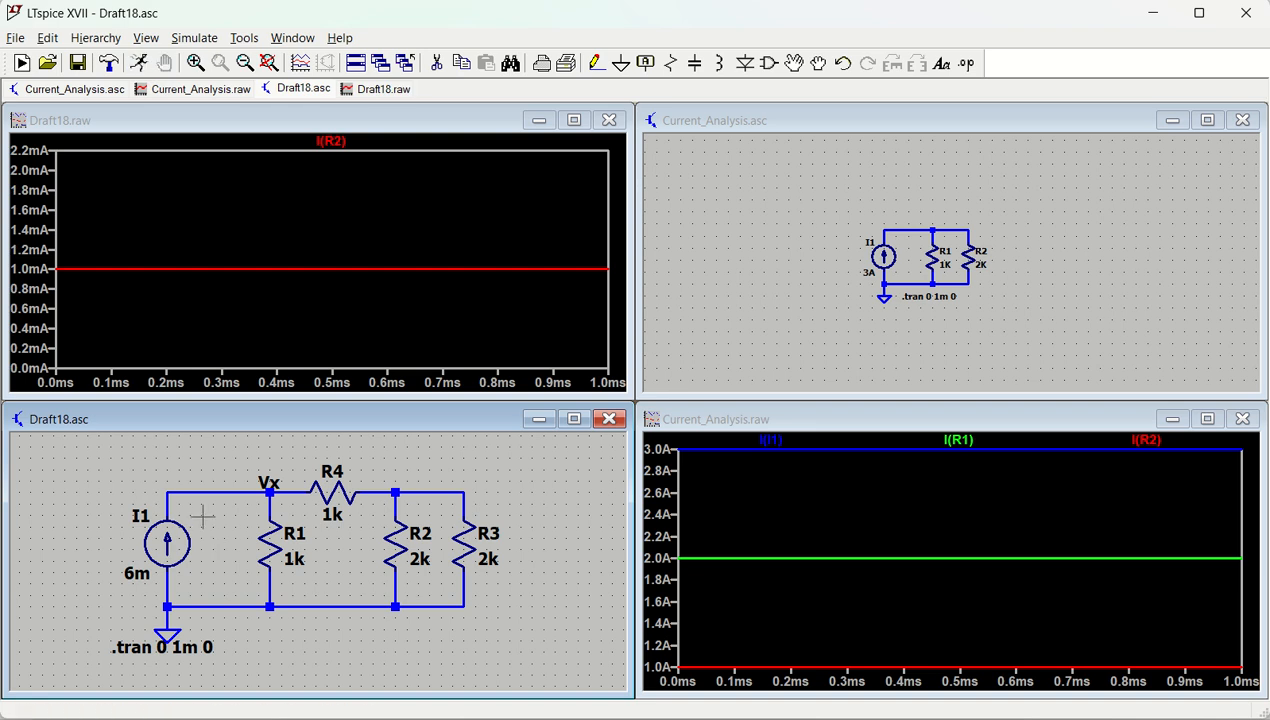
click(170, 540)
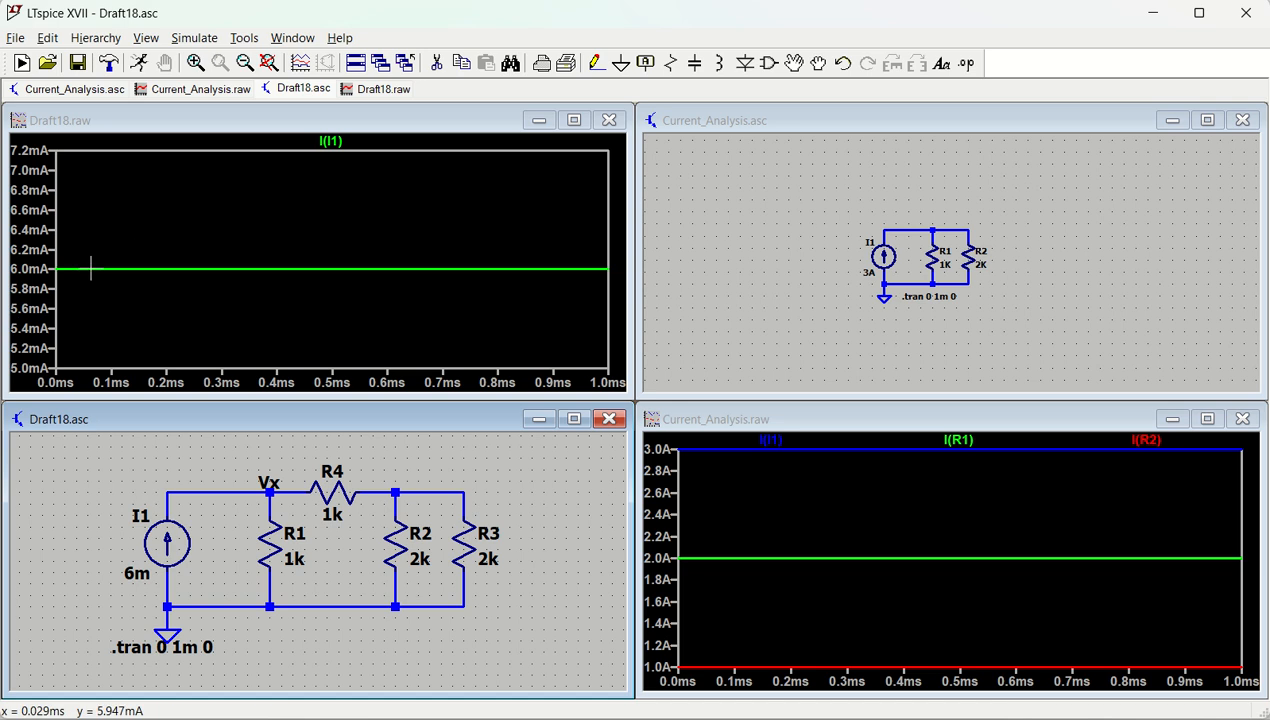
click(275, 541)
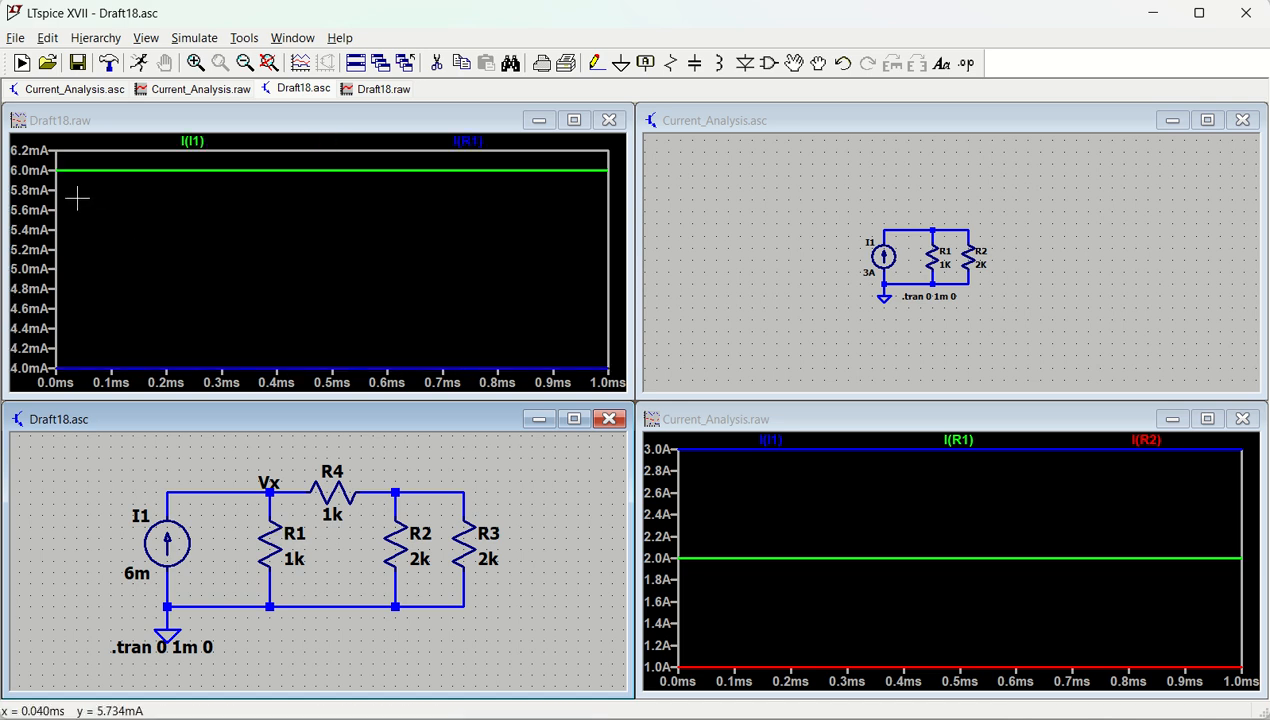
click(336, 490)
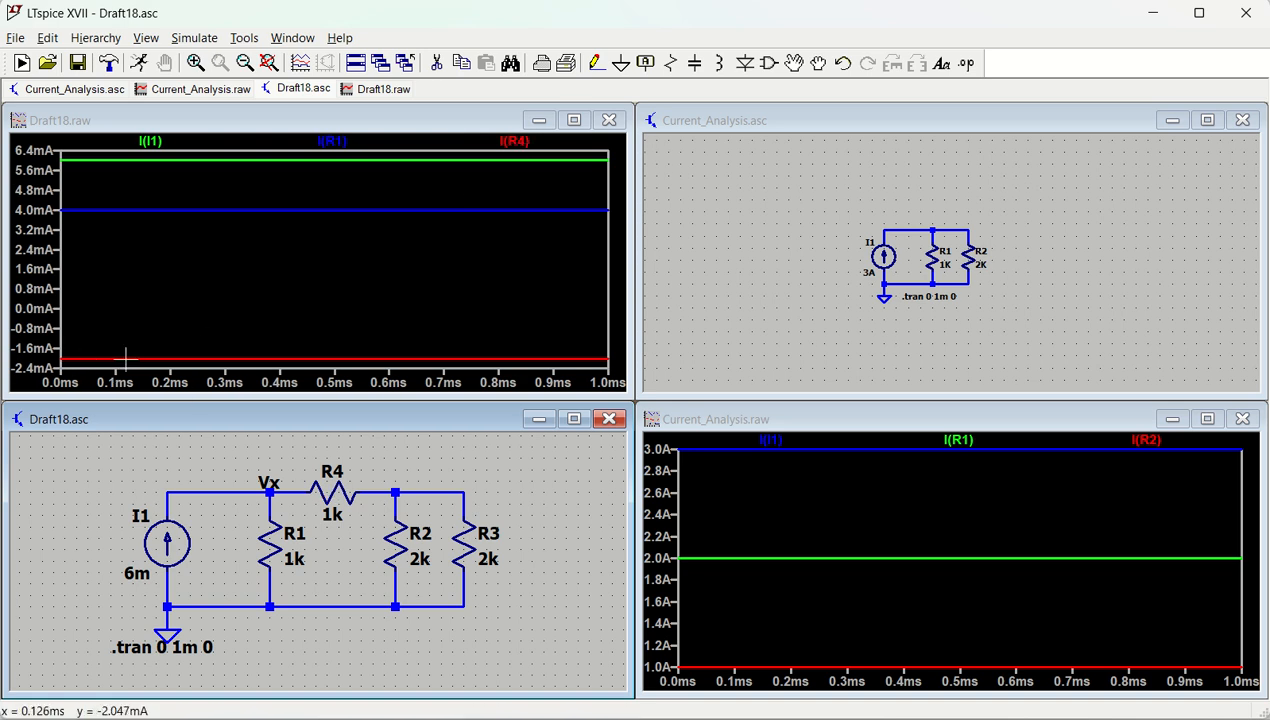
click(403, 538)
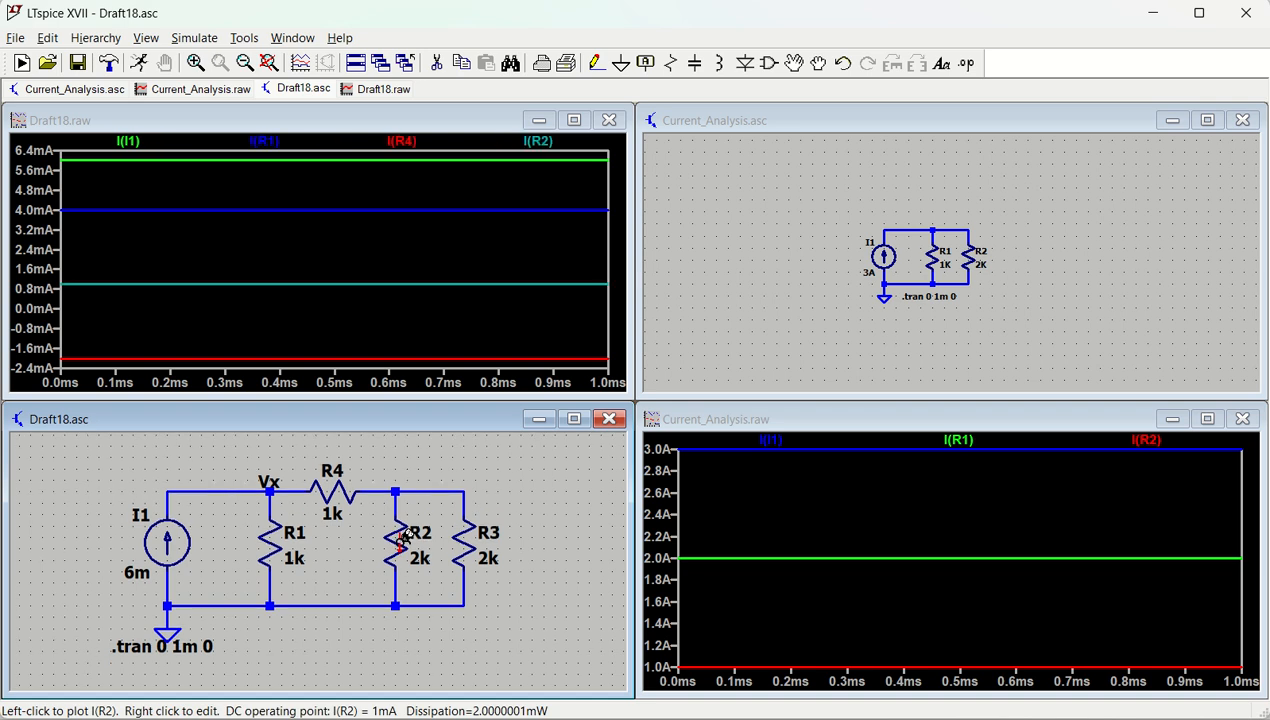
click(471, 539)
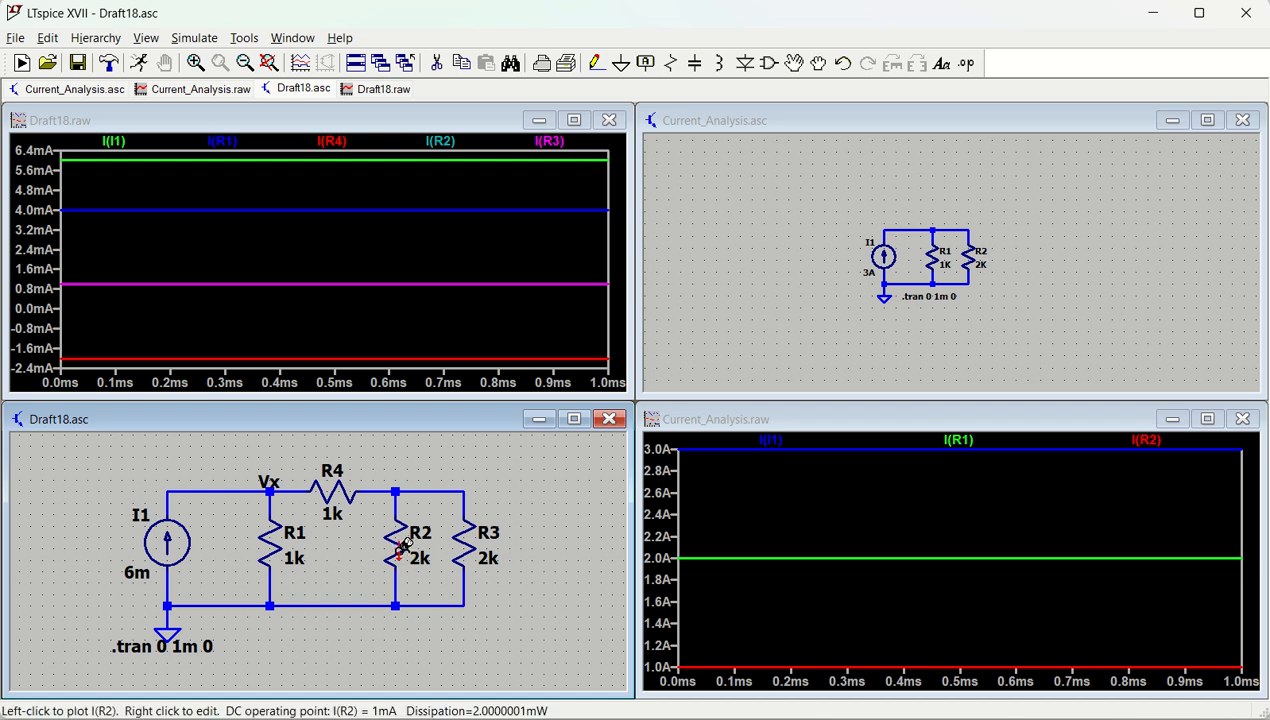
- Plot the voltage at the node joining R4, R2 and R3, and label that node Vy
click(398, 491)
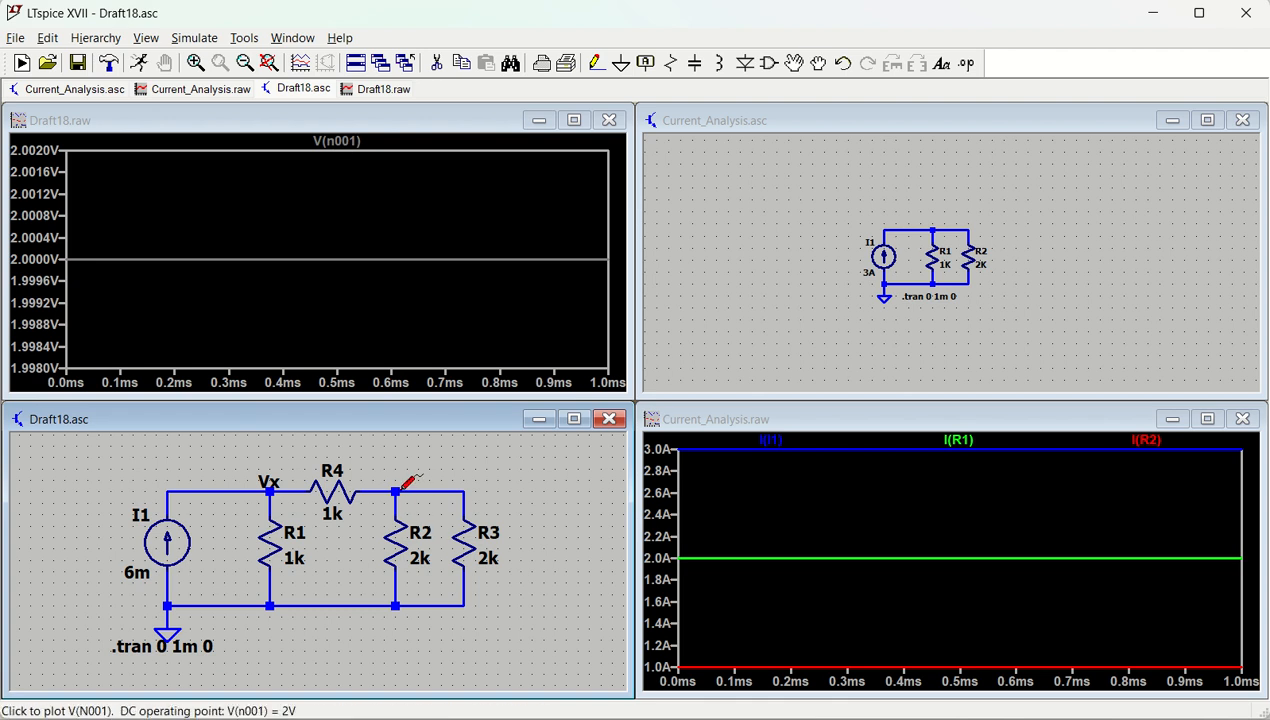
click(647, 64)
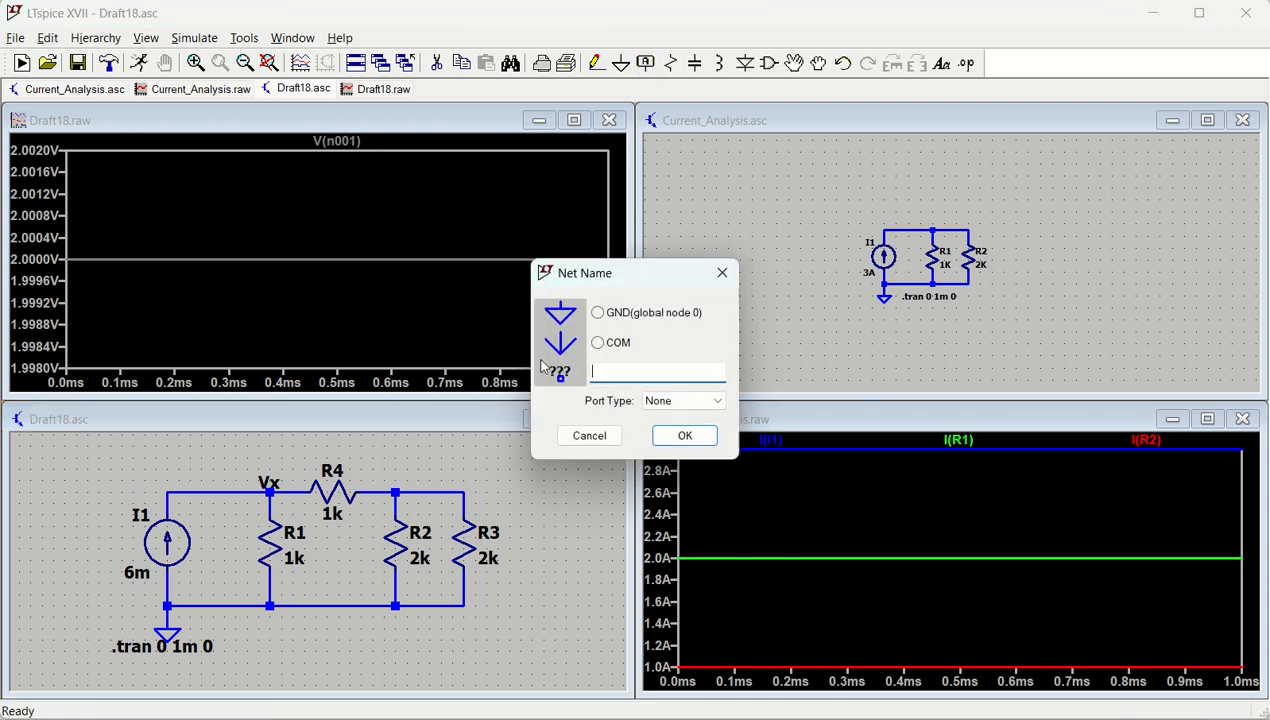
text(Vy)
click(684, 438)
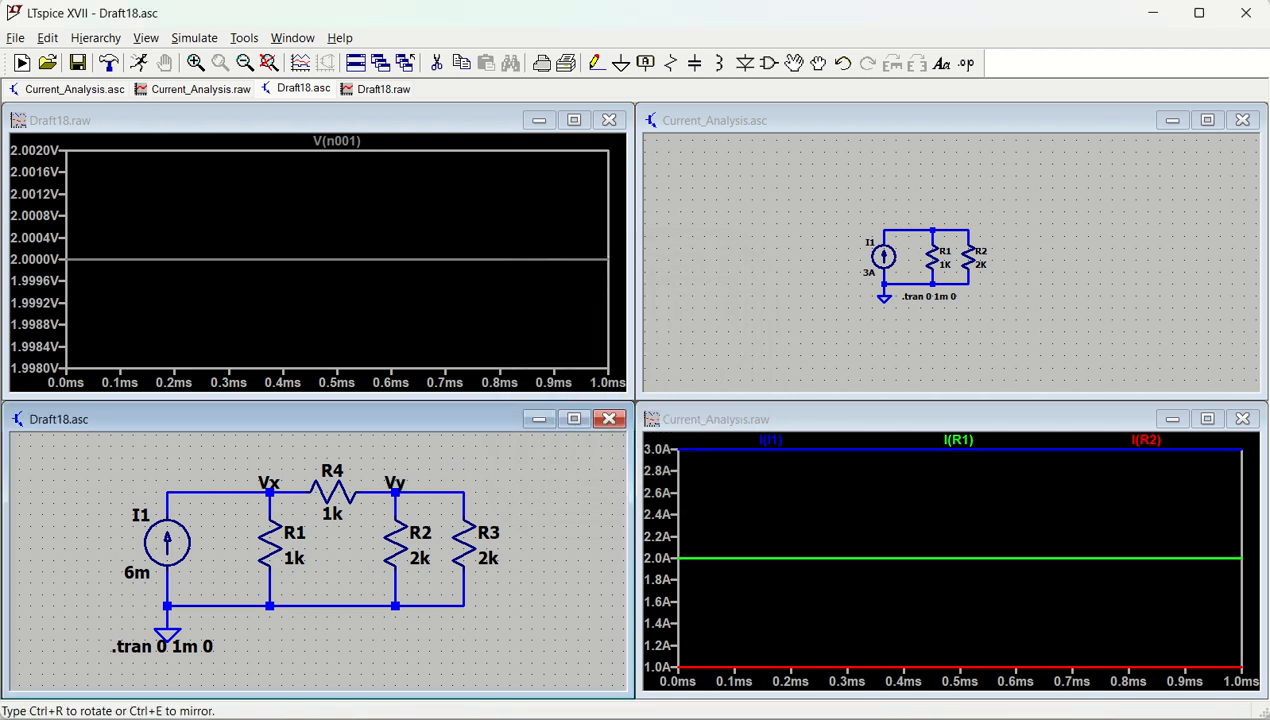
key(Escape)
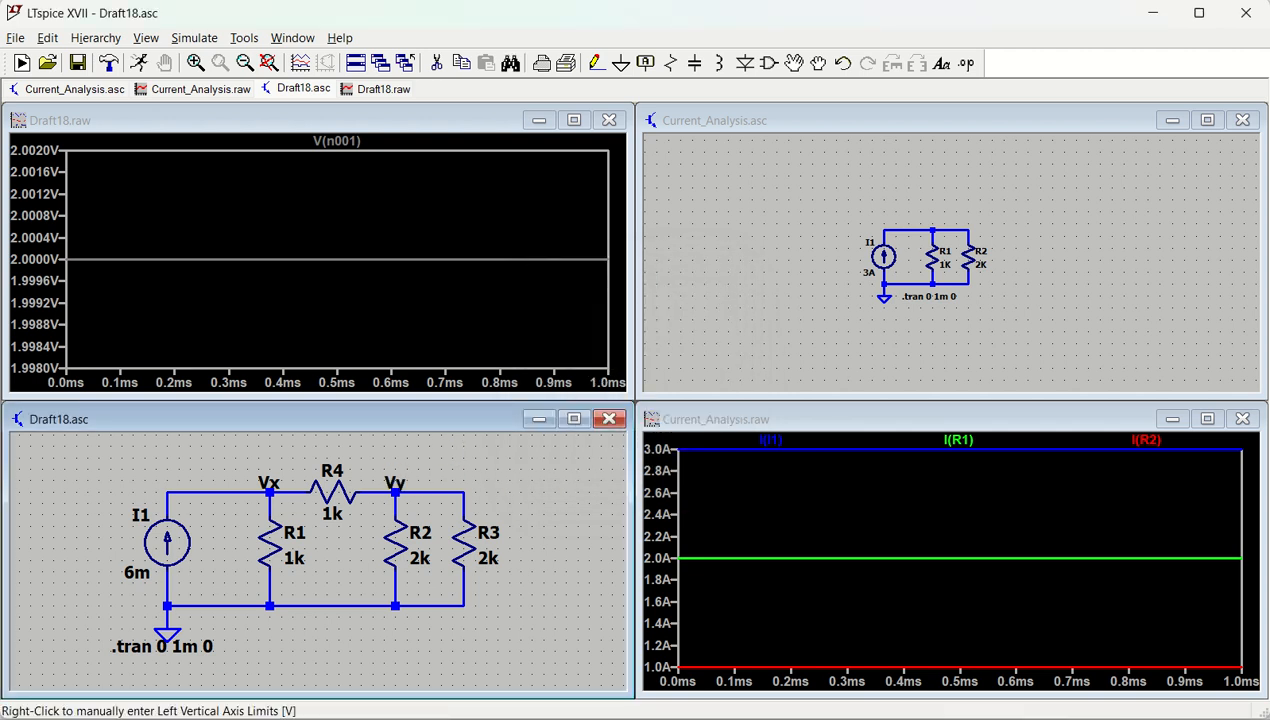
- Rerun the Draft18 simulation and plot the voltage at node Vy together with R2's current
click(141, 63)
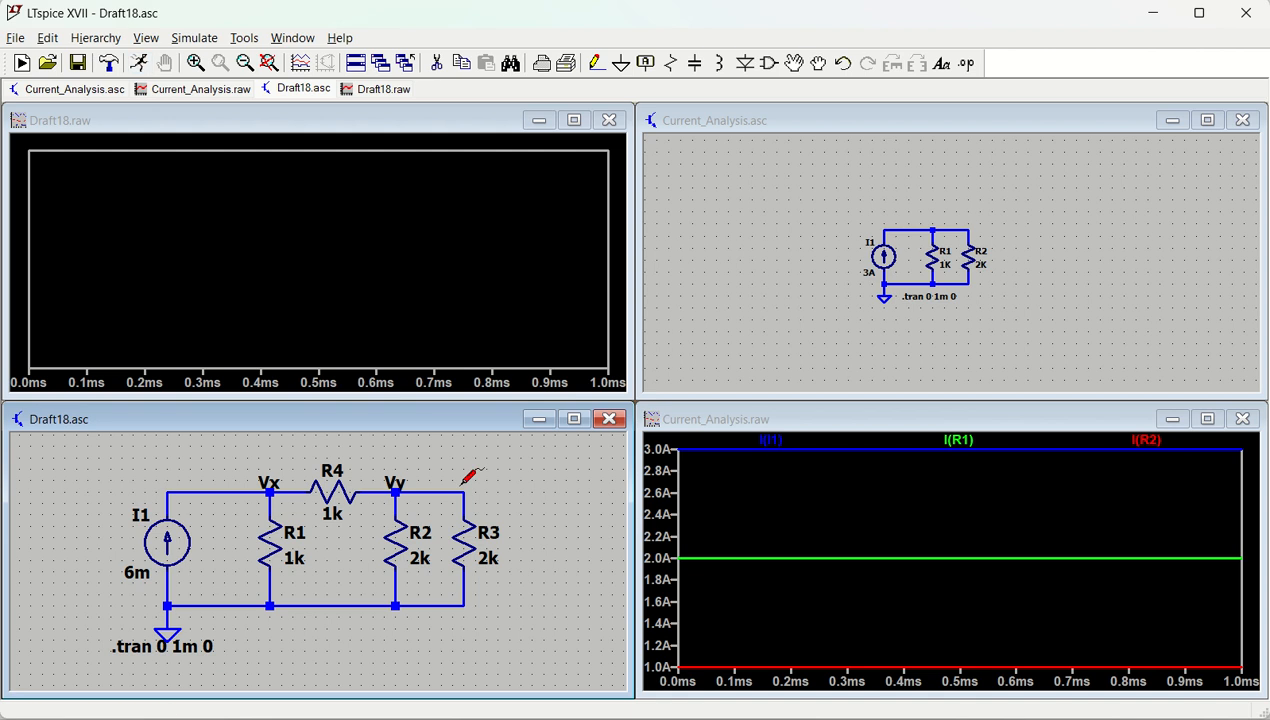
click(406, 487)
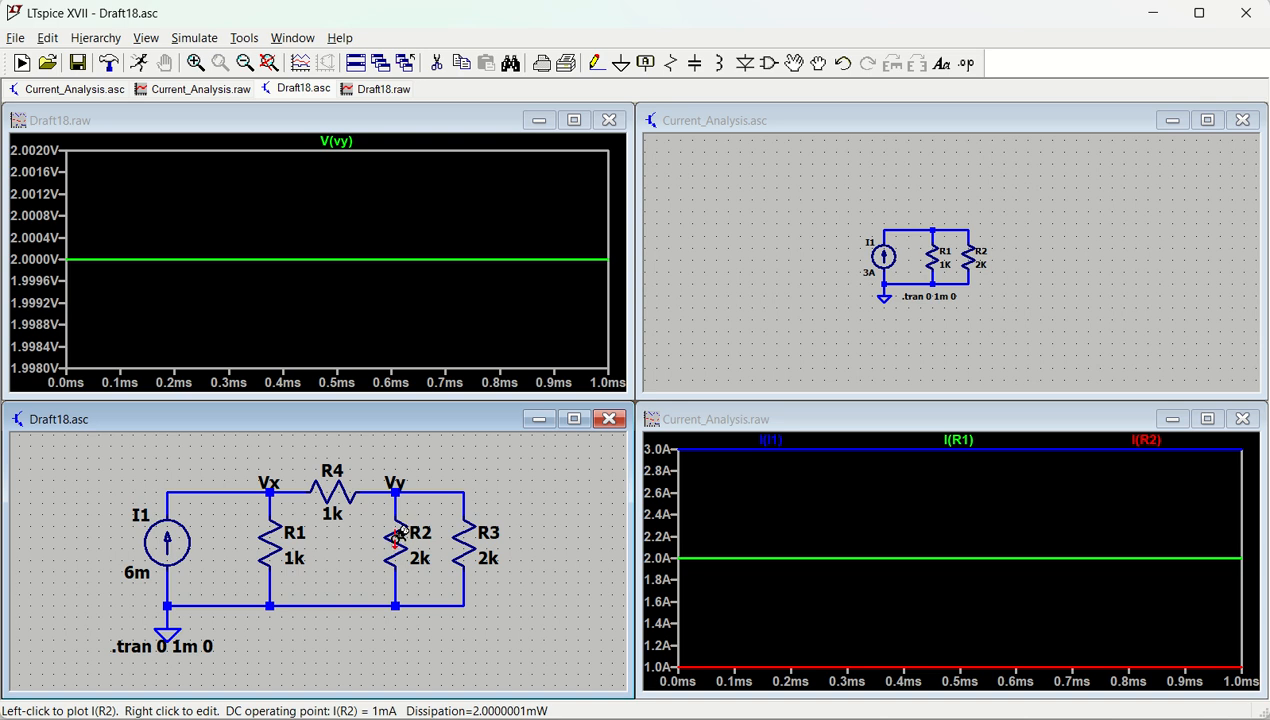
click(397, 541)
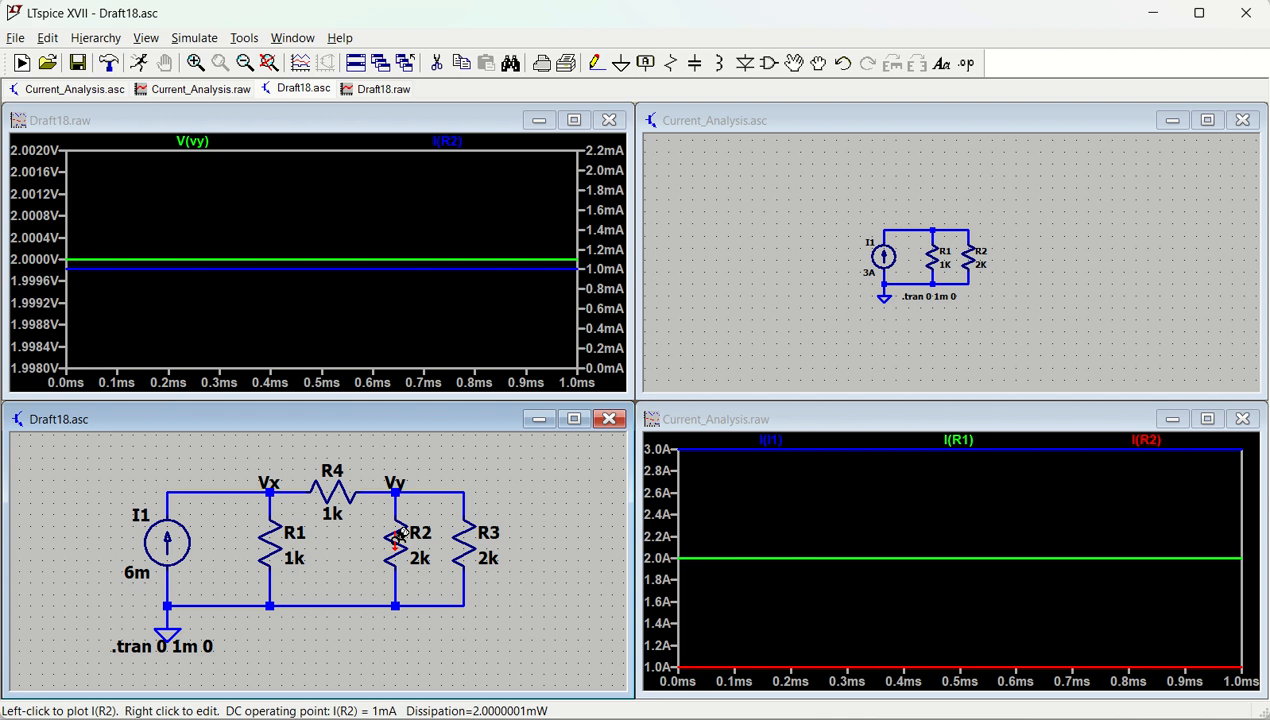
- Add R2's power dissipation trace to the Draft18 plot
key(alt)
key(alt)
key(alt)
alt+click(395, 540)
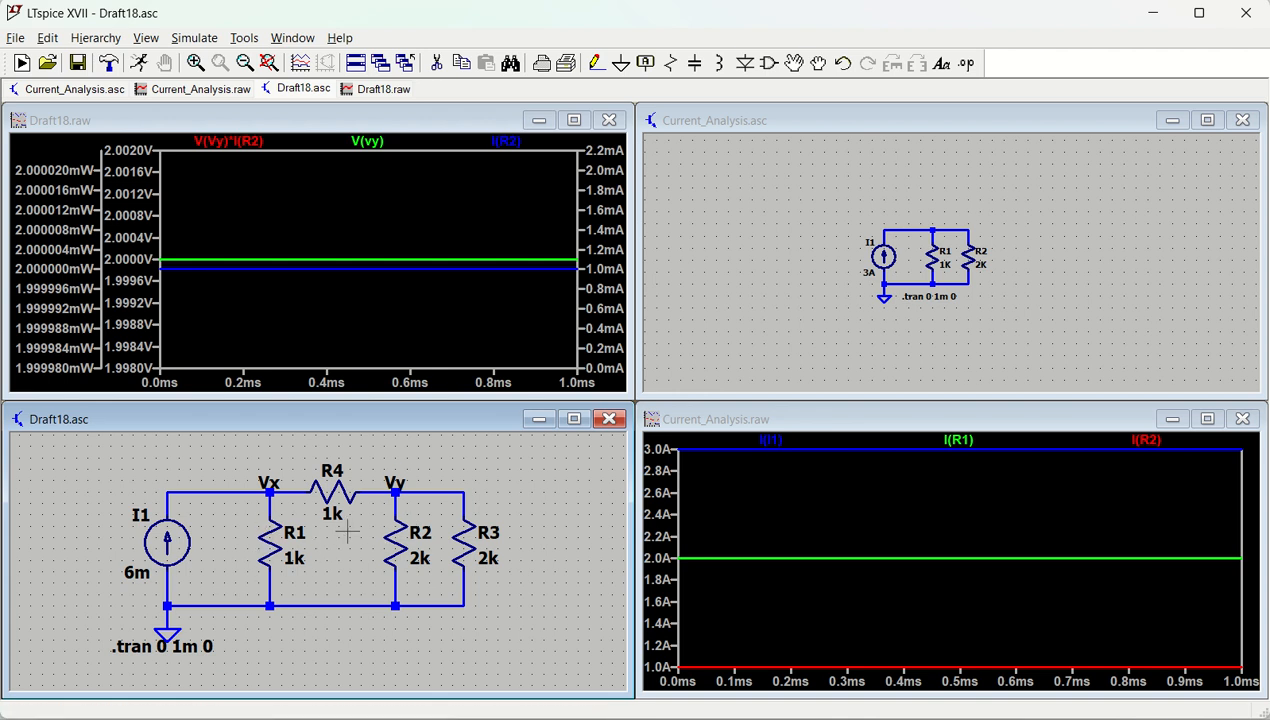
- In the Current_Analysis schematic, change current source I1 to the PULSE function in its advanced settings
click(797, 277)
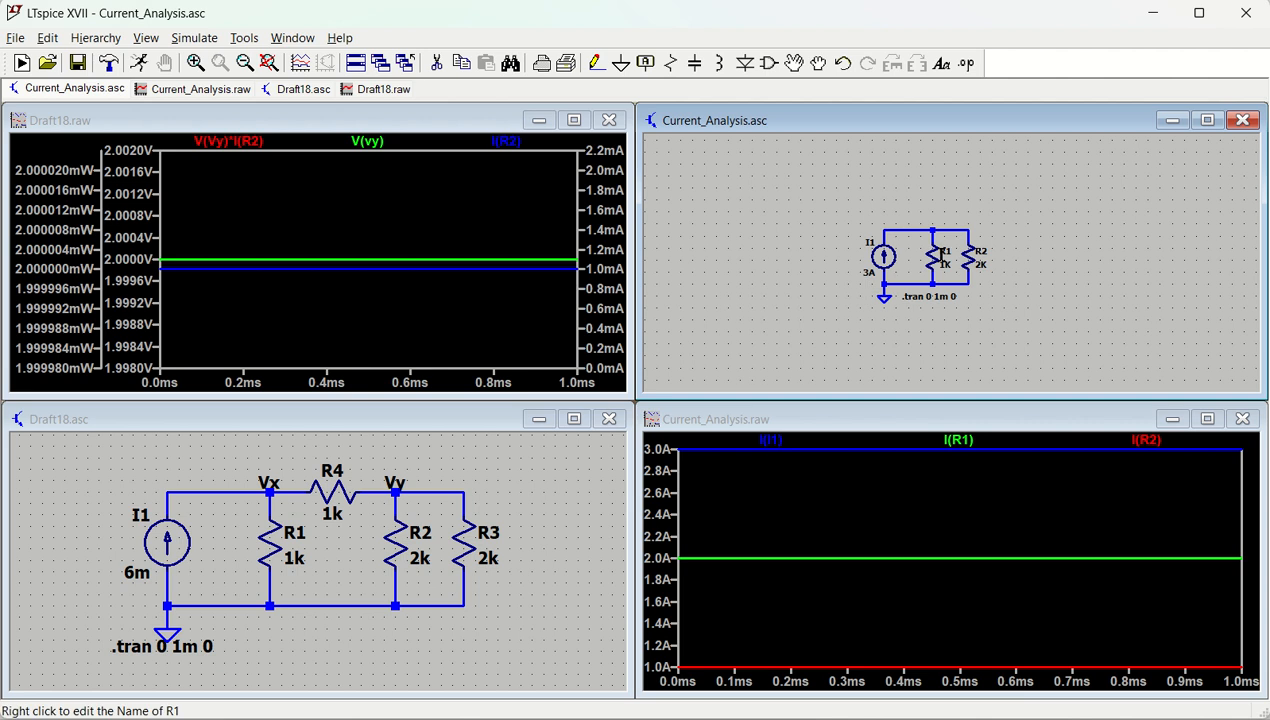
scroll(935, 258, up, 3)
scroll(939, 253, up, 1)
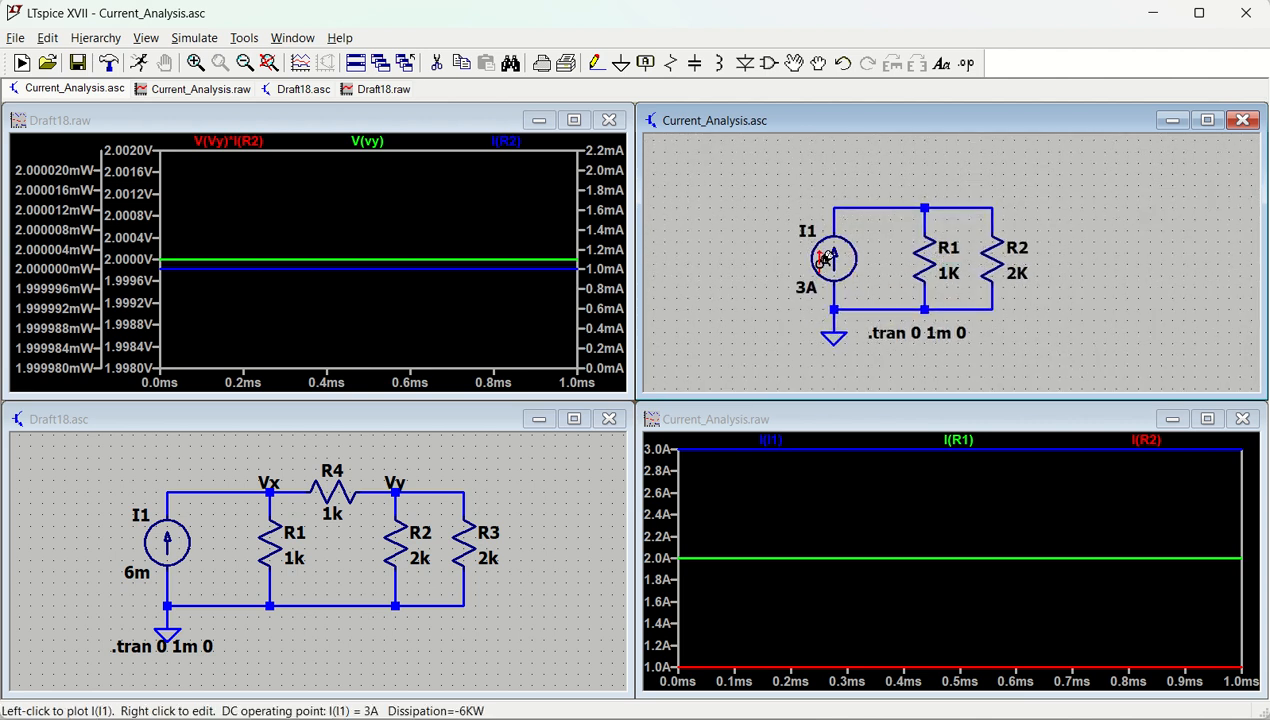
right_click(832, 262)
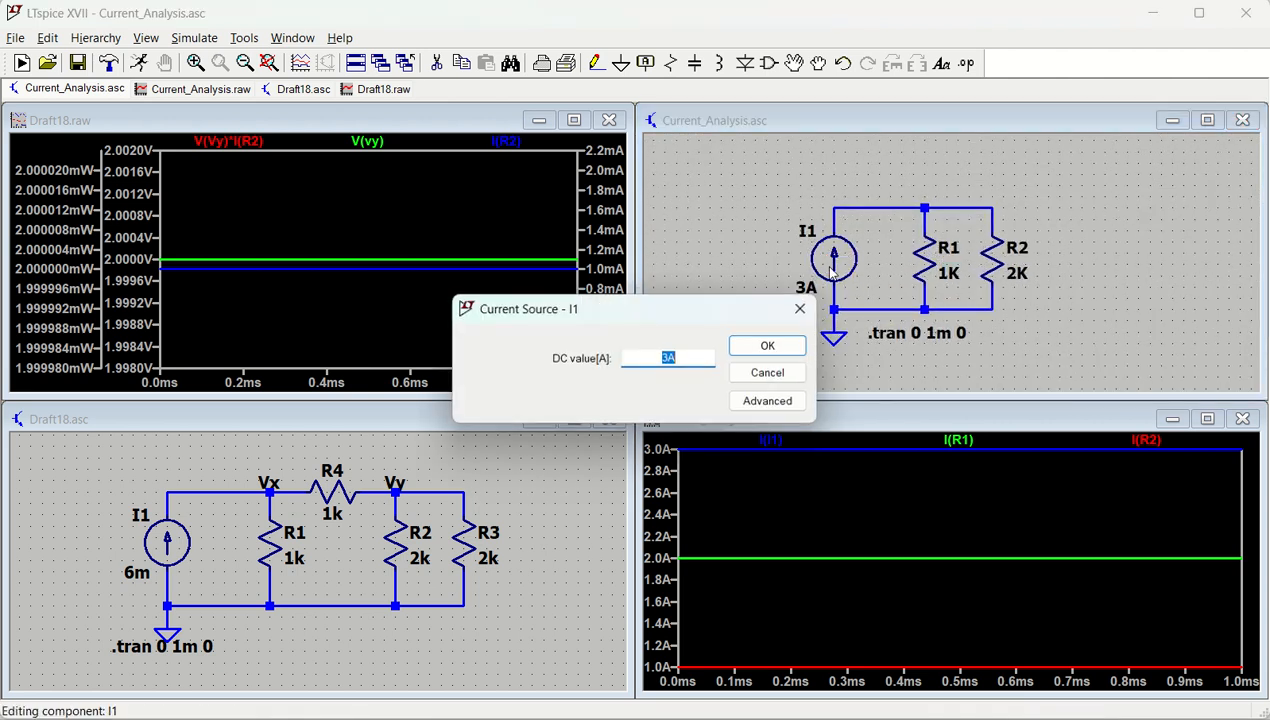
click(801, 309)
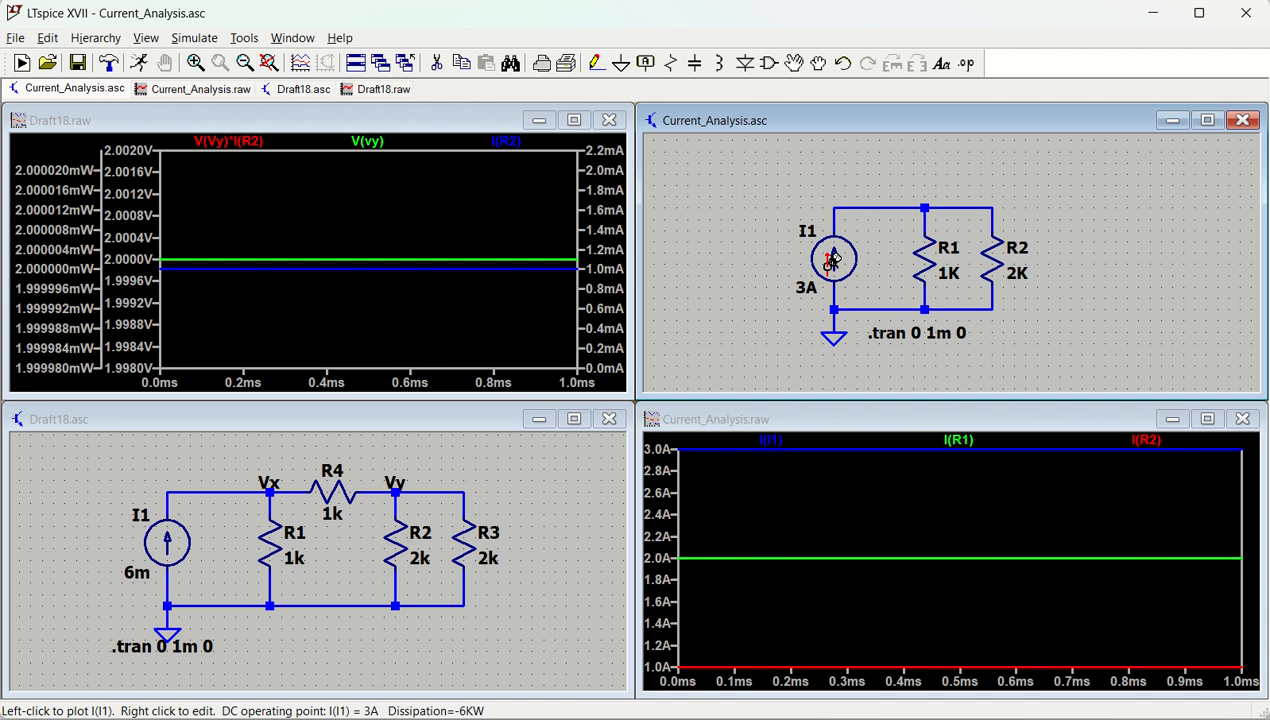
right_click(834, 258)
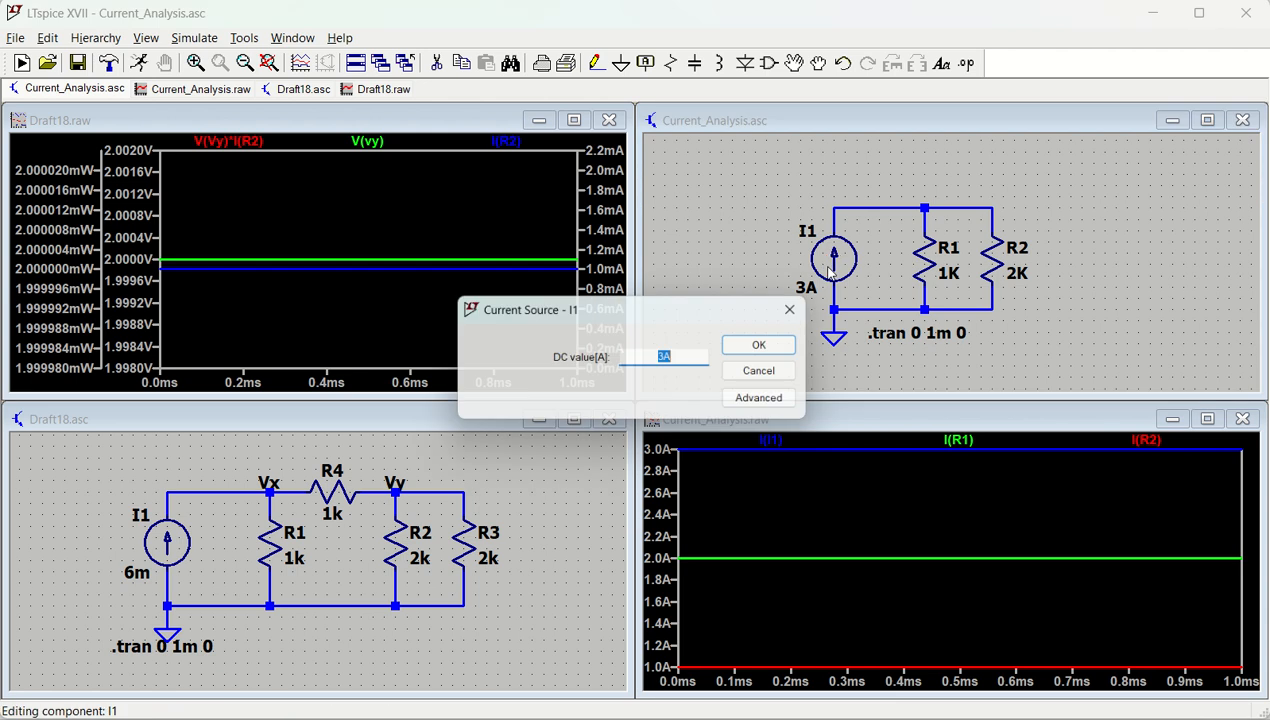
click(769, 402)
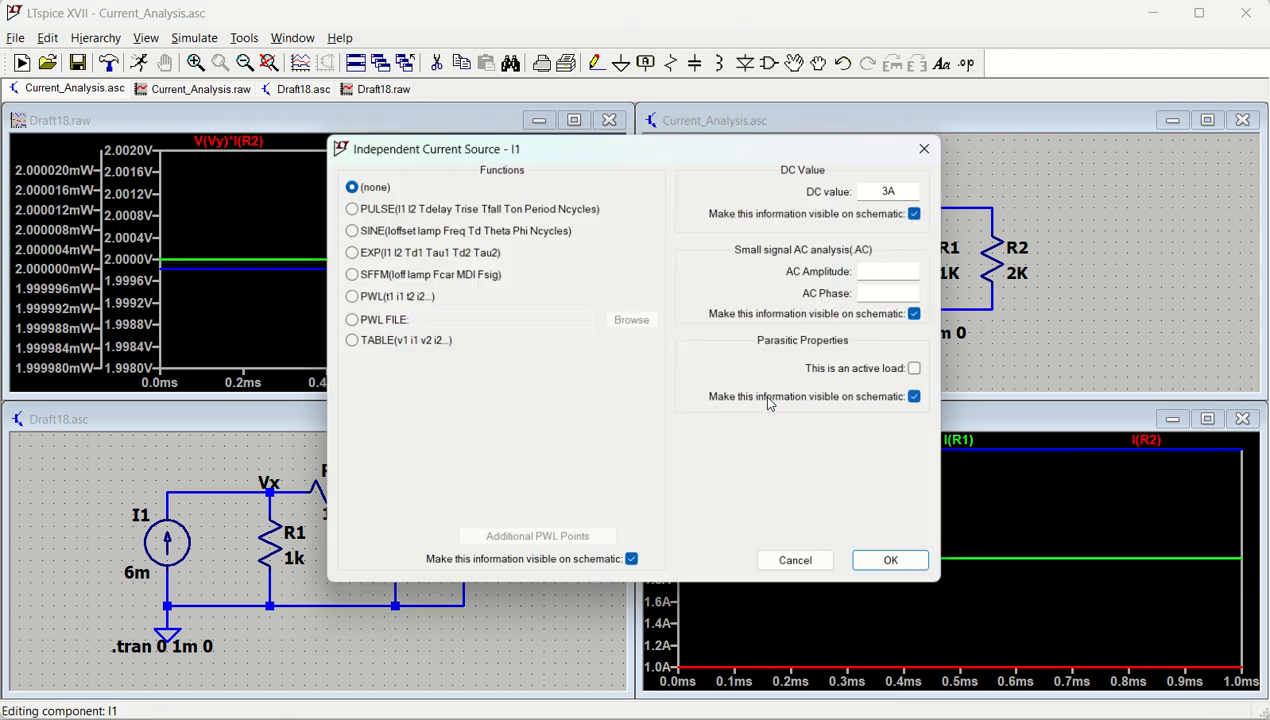
click(349, 207)
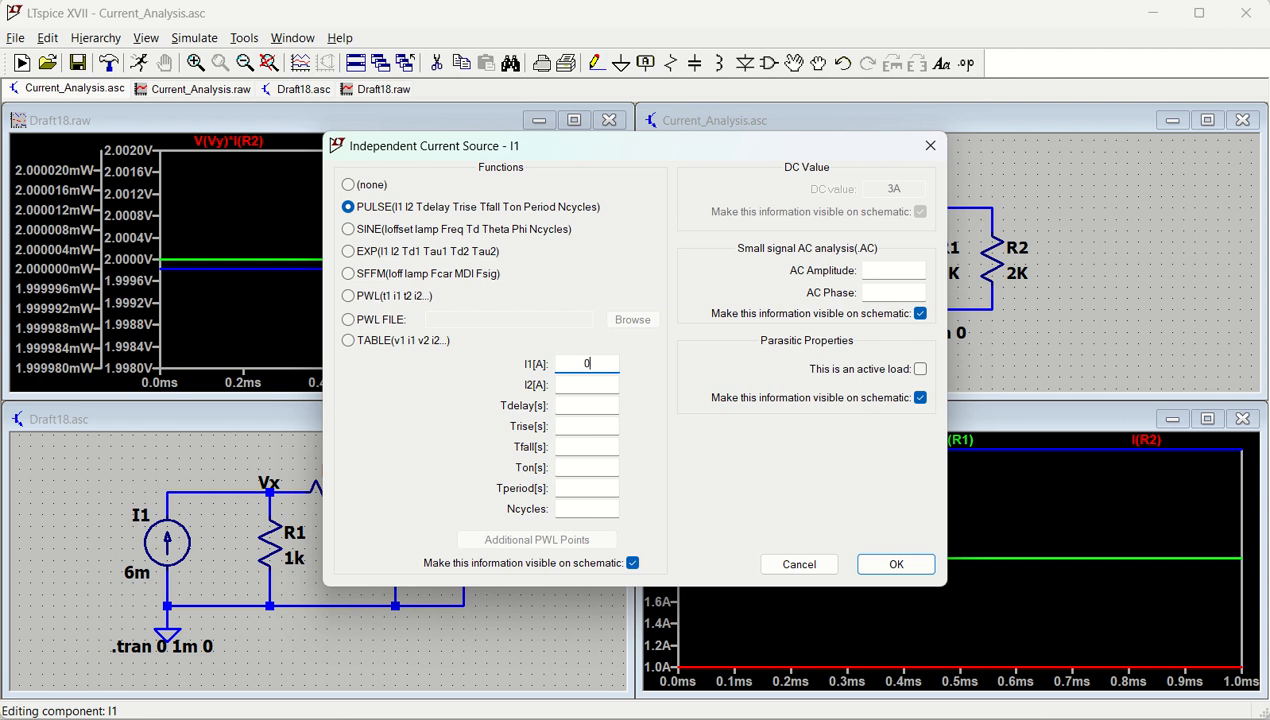
- Define I1's pulse with I1 0, I2 3m, Tdelay 0, Trise 1u, Tfall 1u, Ton 5m and Tperiod 10m
key(Tab)
key(Tab)
text(0)
key(Tab)
key(Tab)
key(Tab)
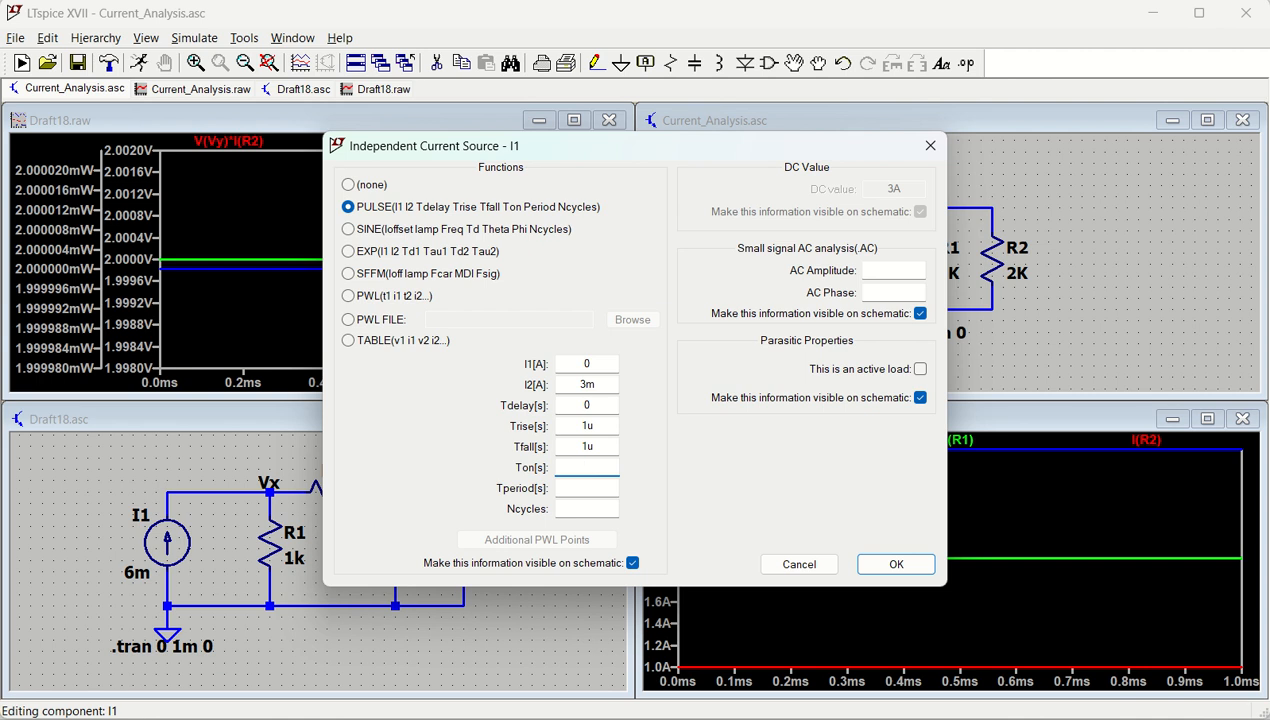
key(Tab)
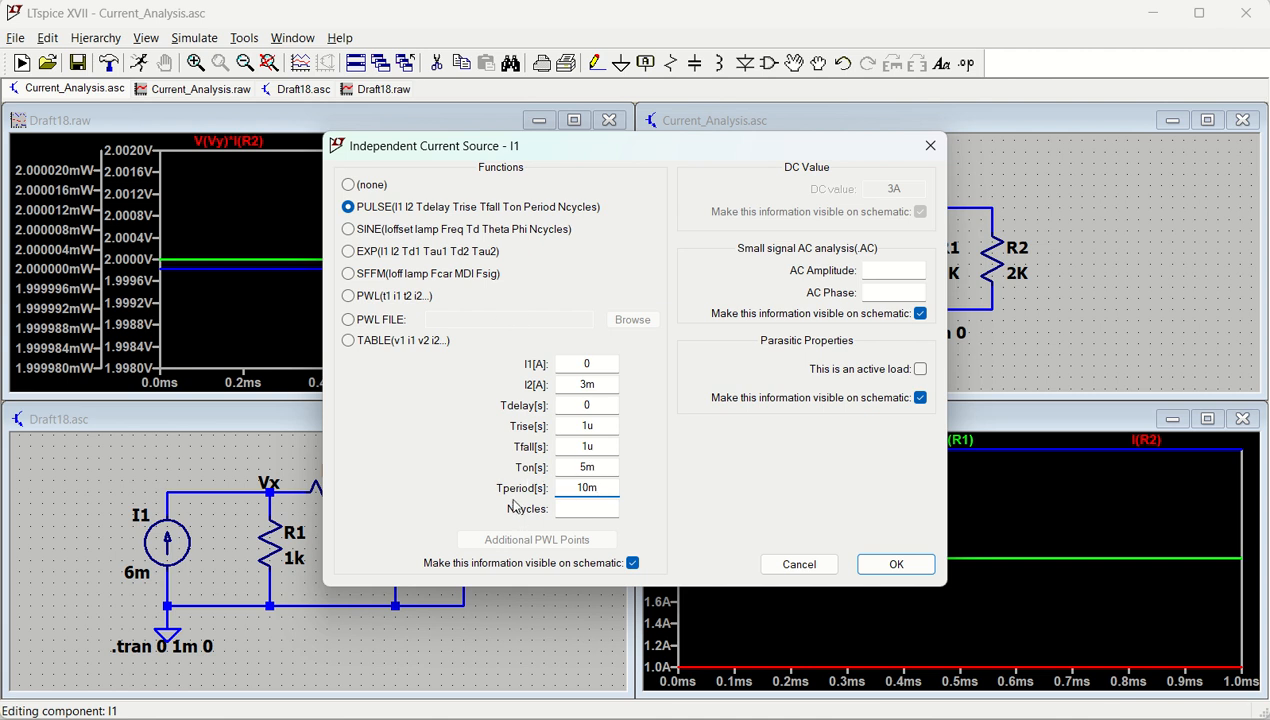
click(896, 566)
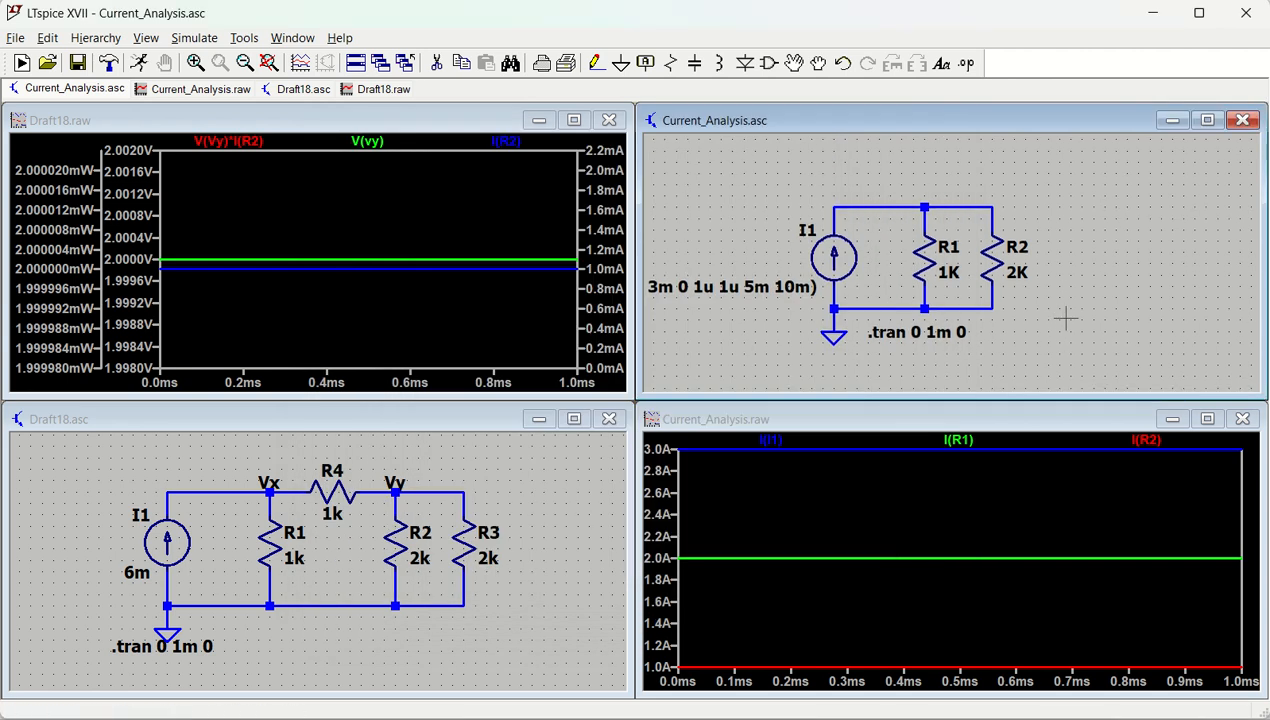
- Run the Current_Analysis simulation with the pulse source and plot only I1's current
drag(1064, 318, 1160, 309)
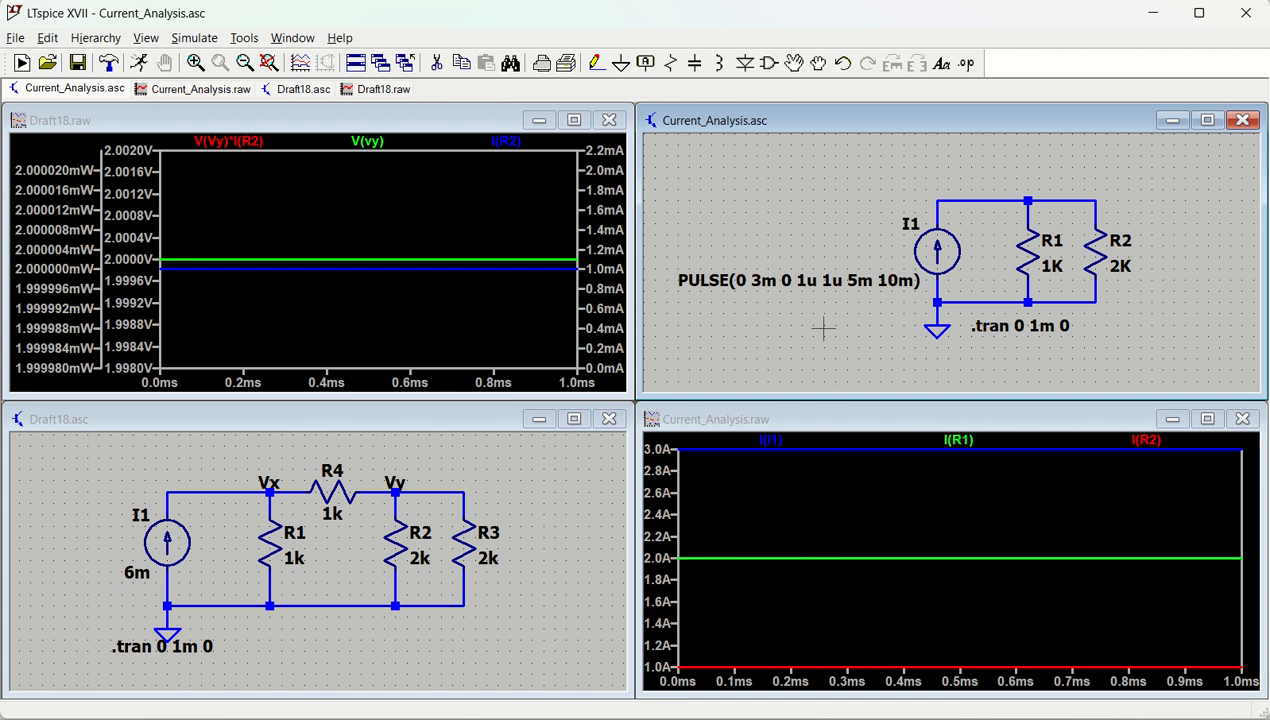
click(138, 63)
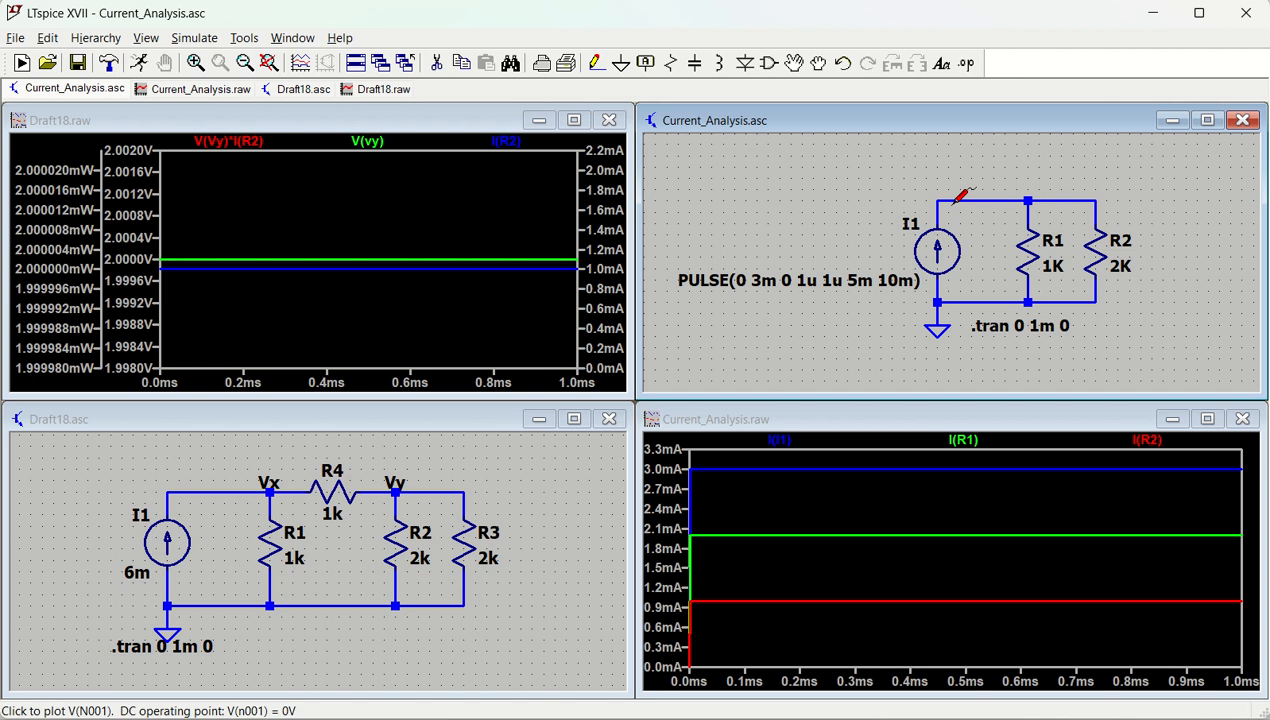
click(940, 247)
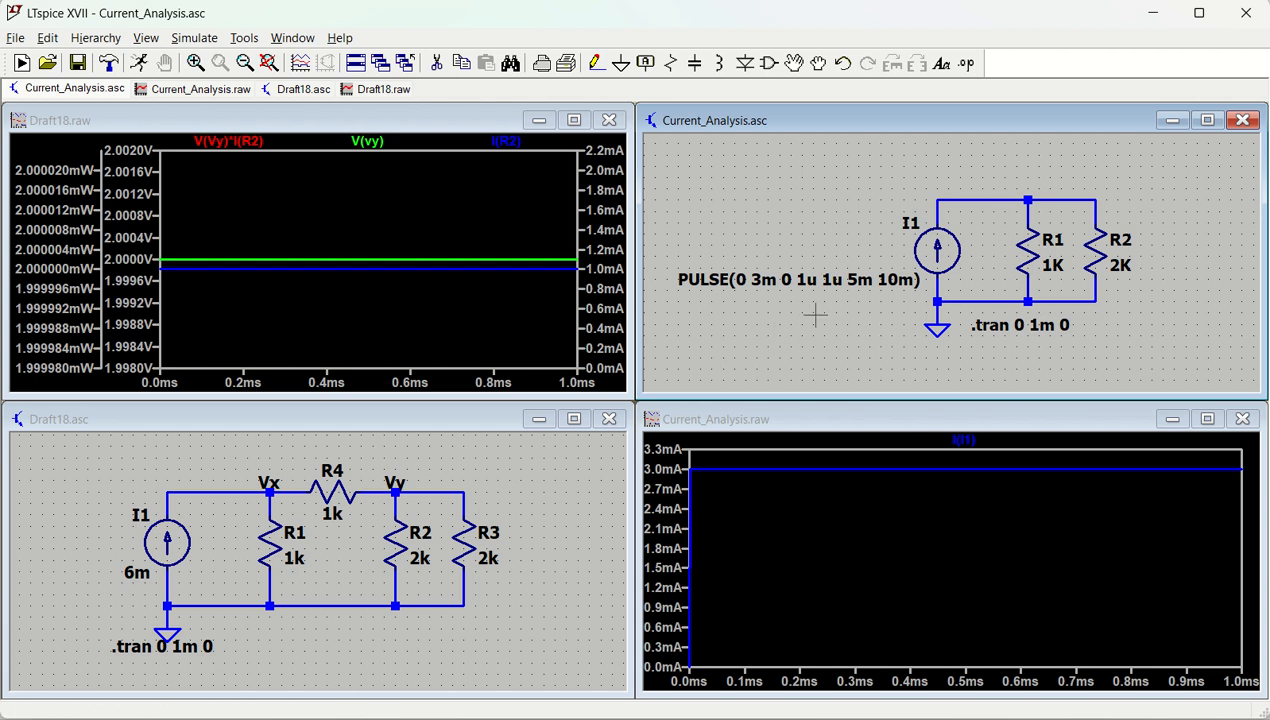
- Set the transient stop time to 50m in the Current_Analysis schematic's simulation command
click(190, 38)
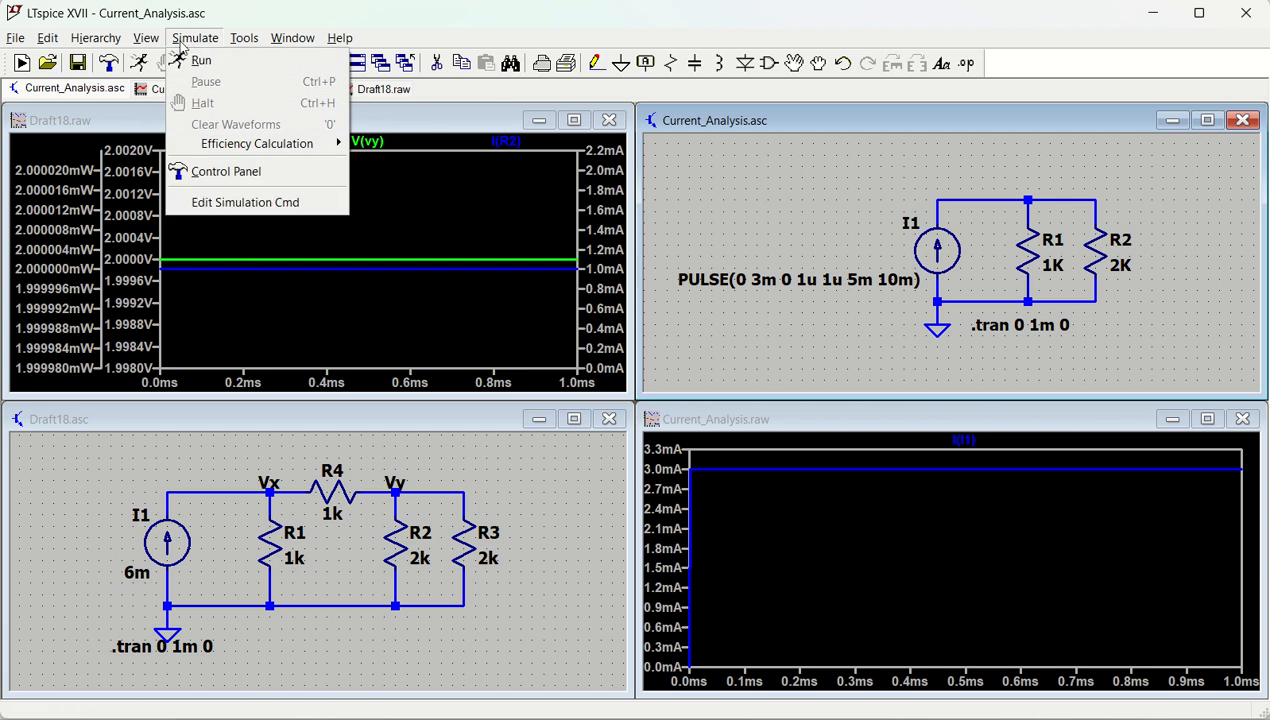
click(234, 207)
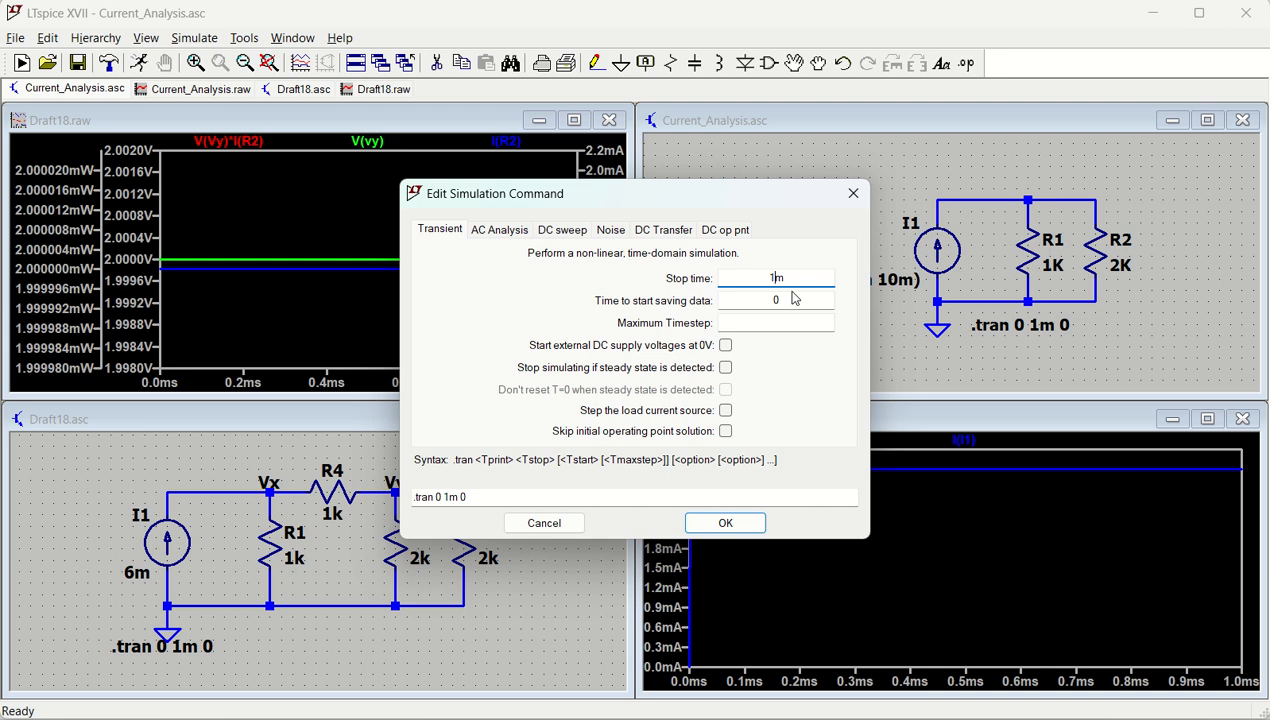
text(00)
key(BackSpace)
key(BackSpace)
key(BackSpace)
text(50)
click(801, 303)
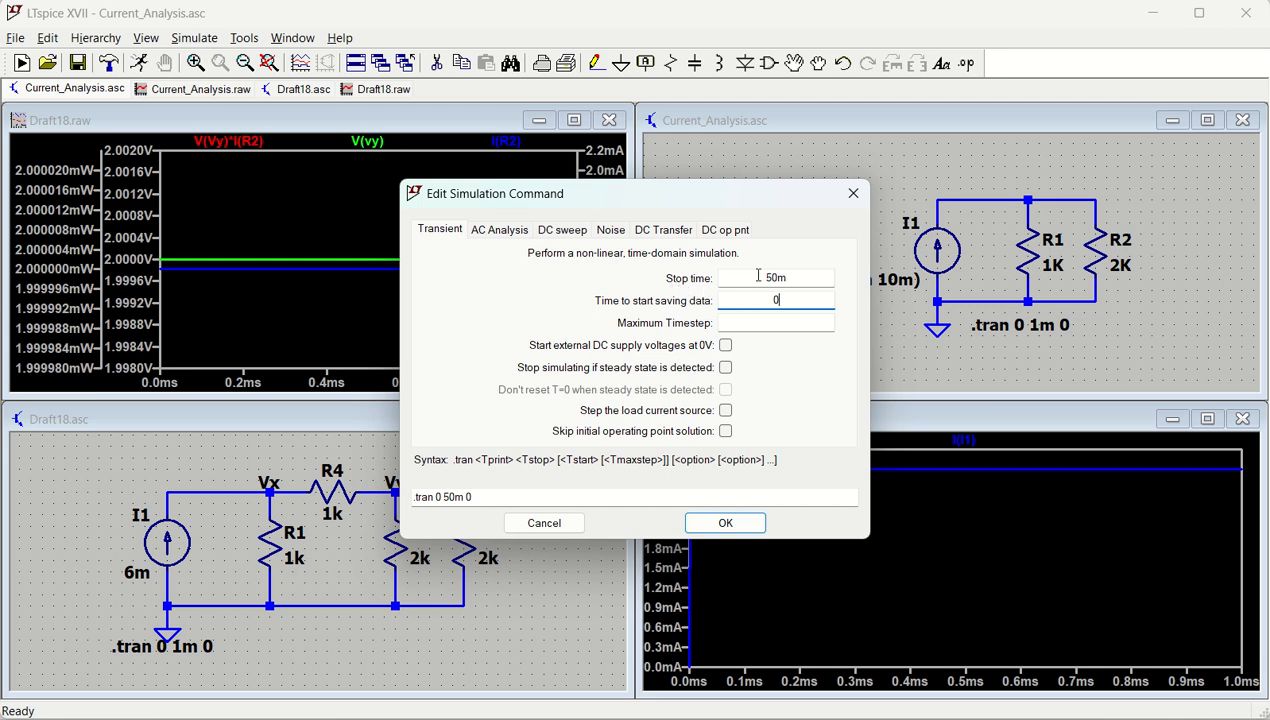
click(726, 523)
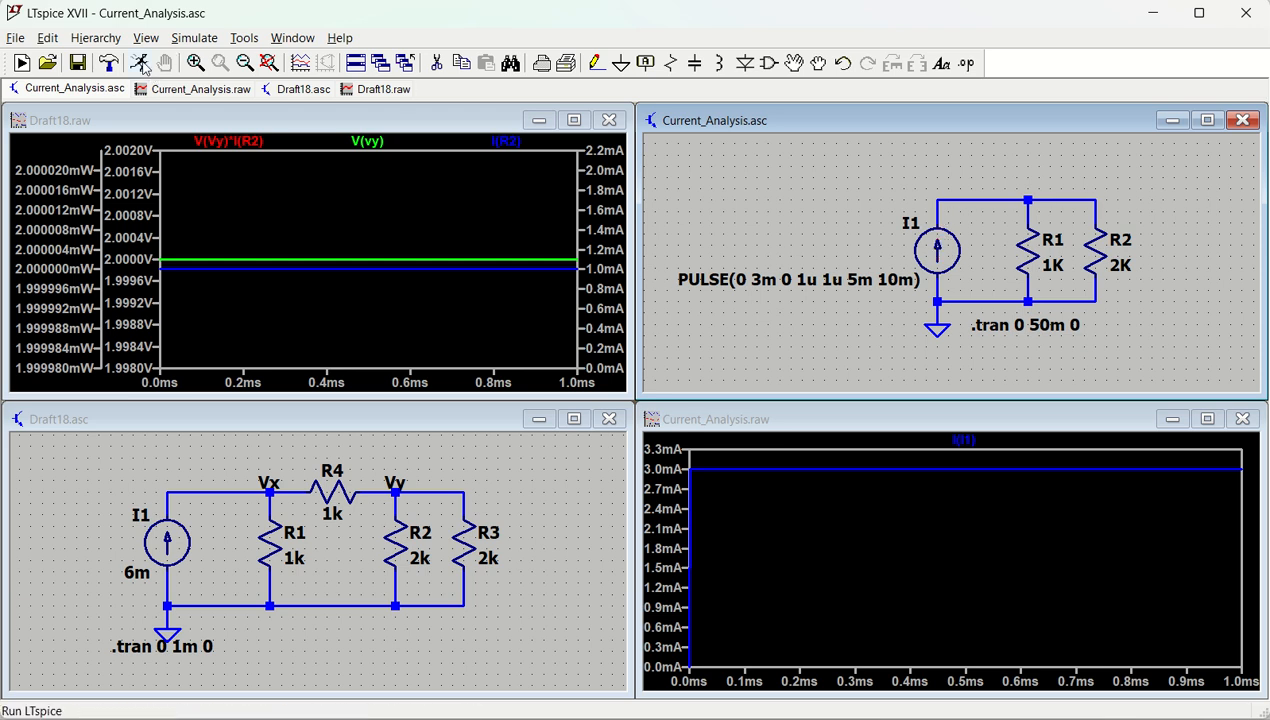
- Rerun the Current_Analysis simulation and add the R1 and R2 currents and the upper node's voltage to its plot
click(139, 63)
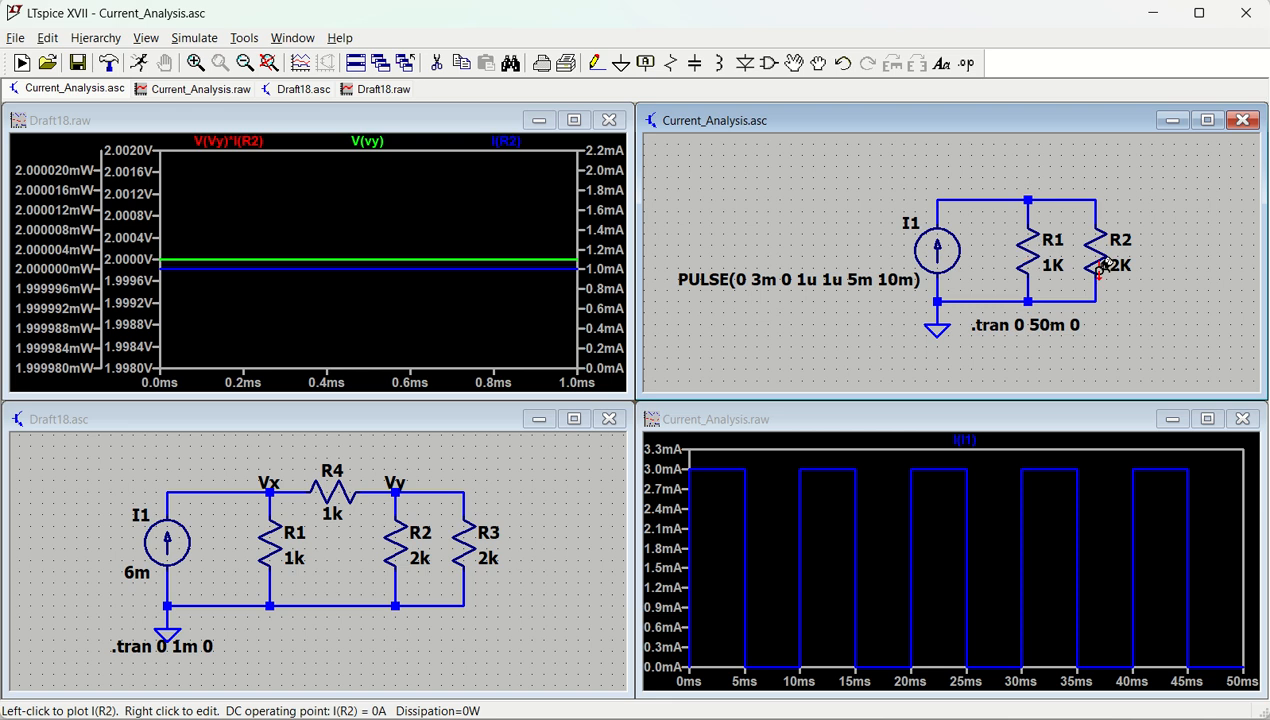
click(1028, 249)
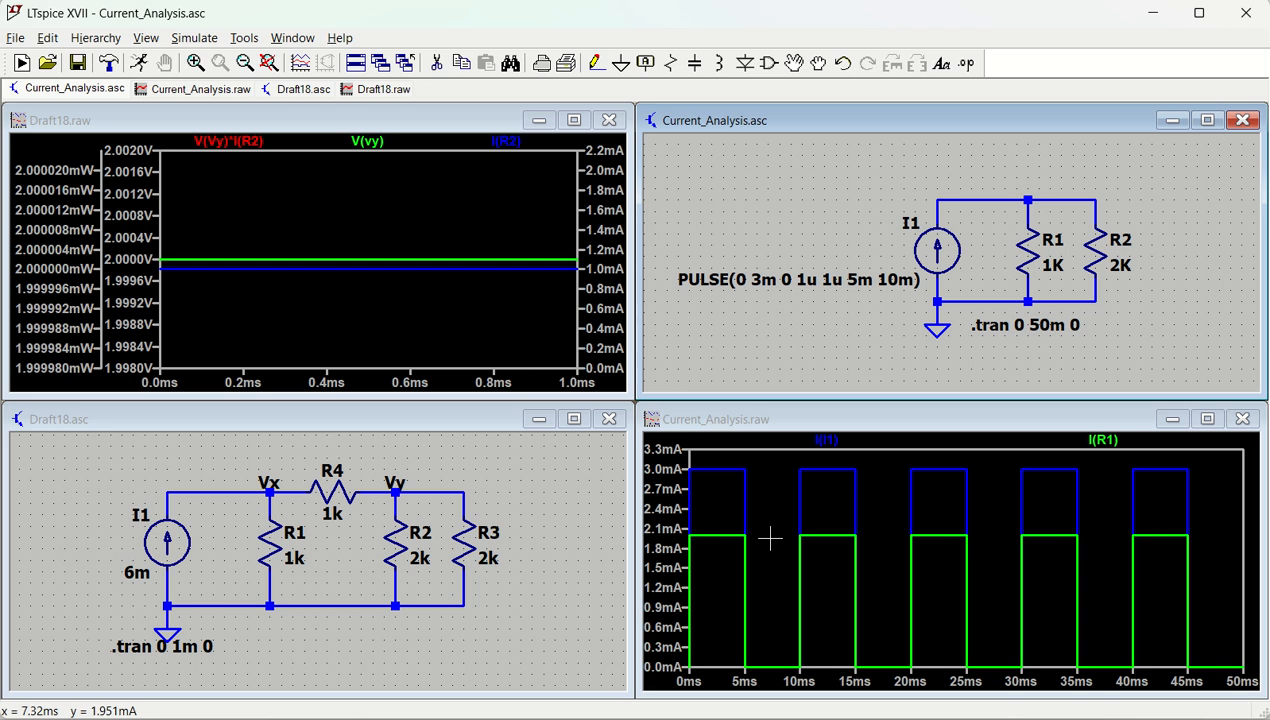
click(1099, 248)
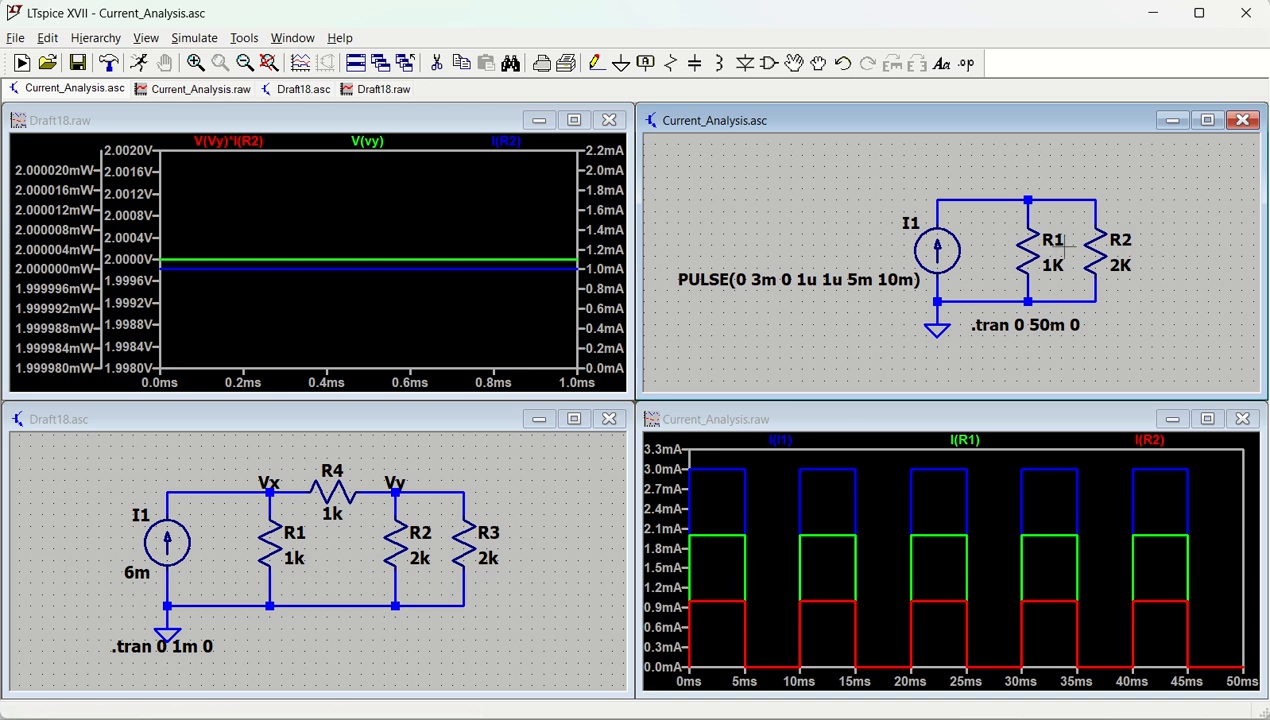
click(1047, 195)
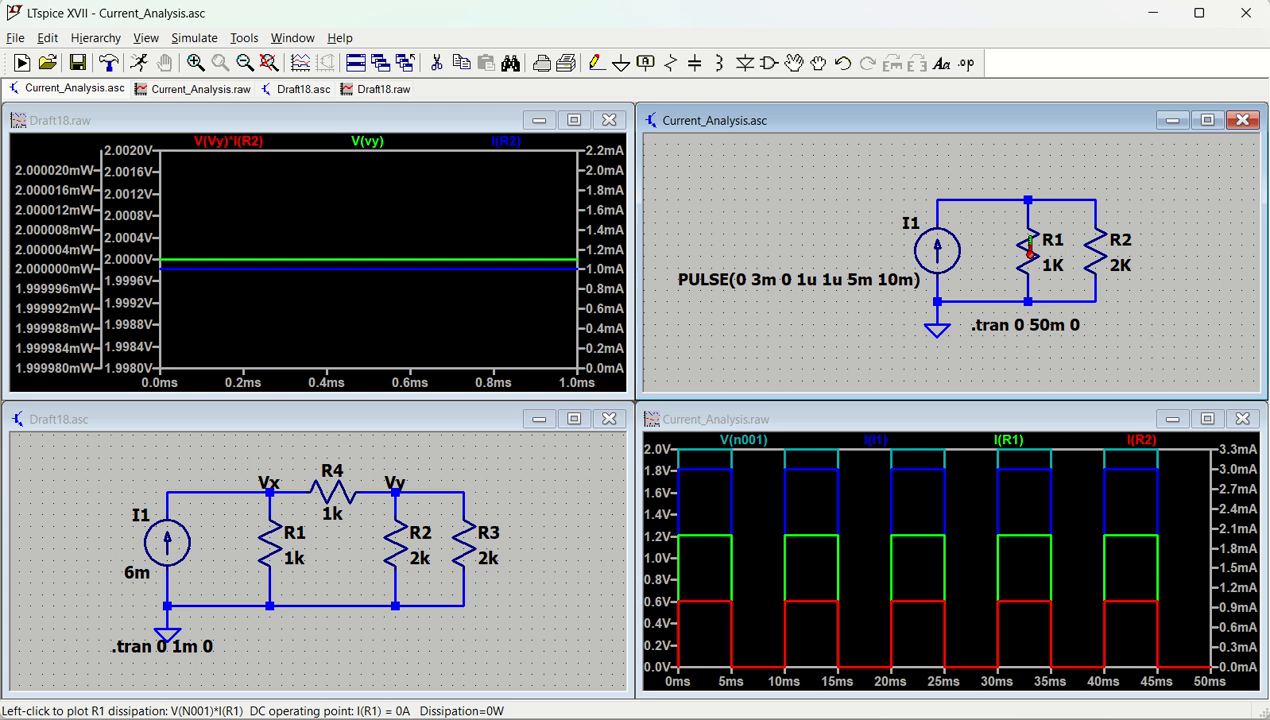
- Plot R1's power dissipation as the only trace in the Current_Analysis plot, and add R1's current to it
alt+click(1030, 250)
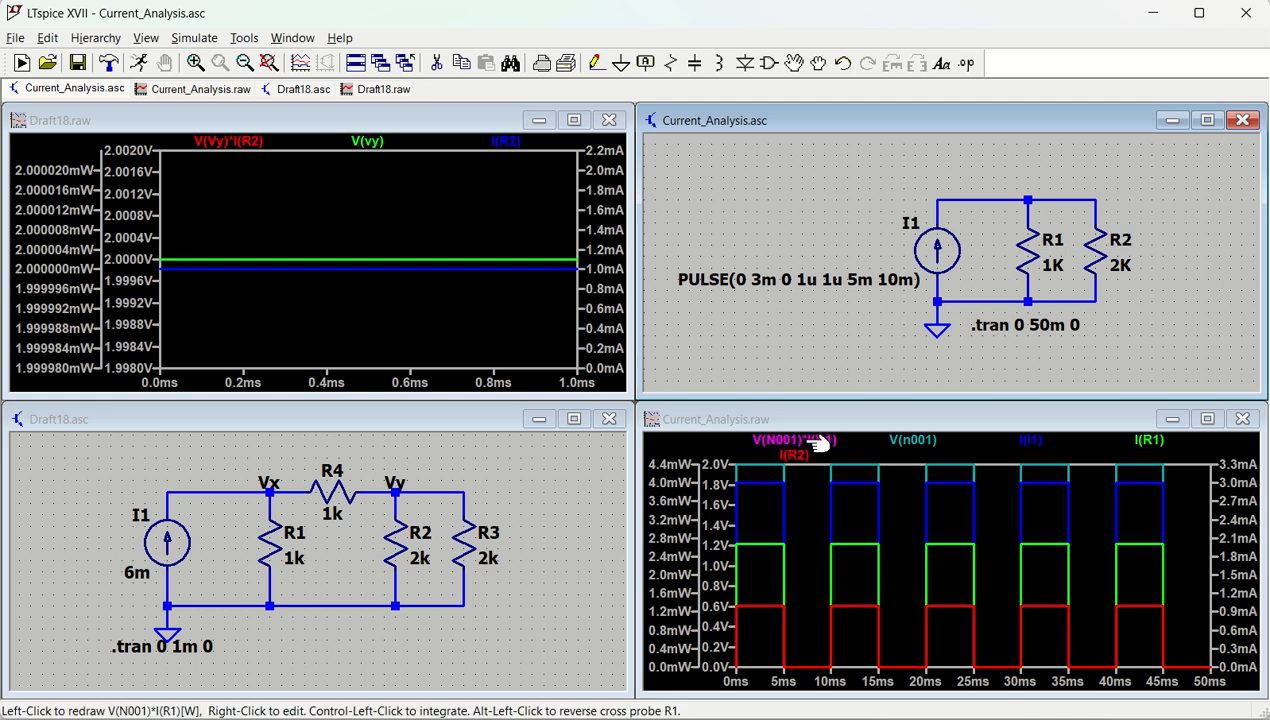
alt+click(1025, 247)
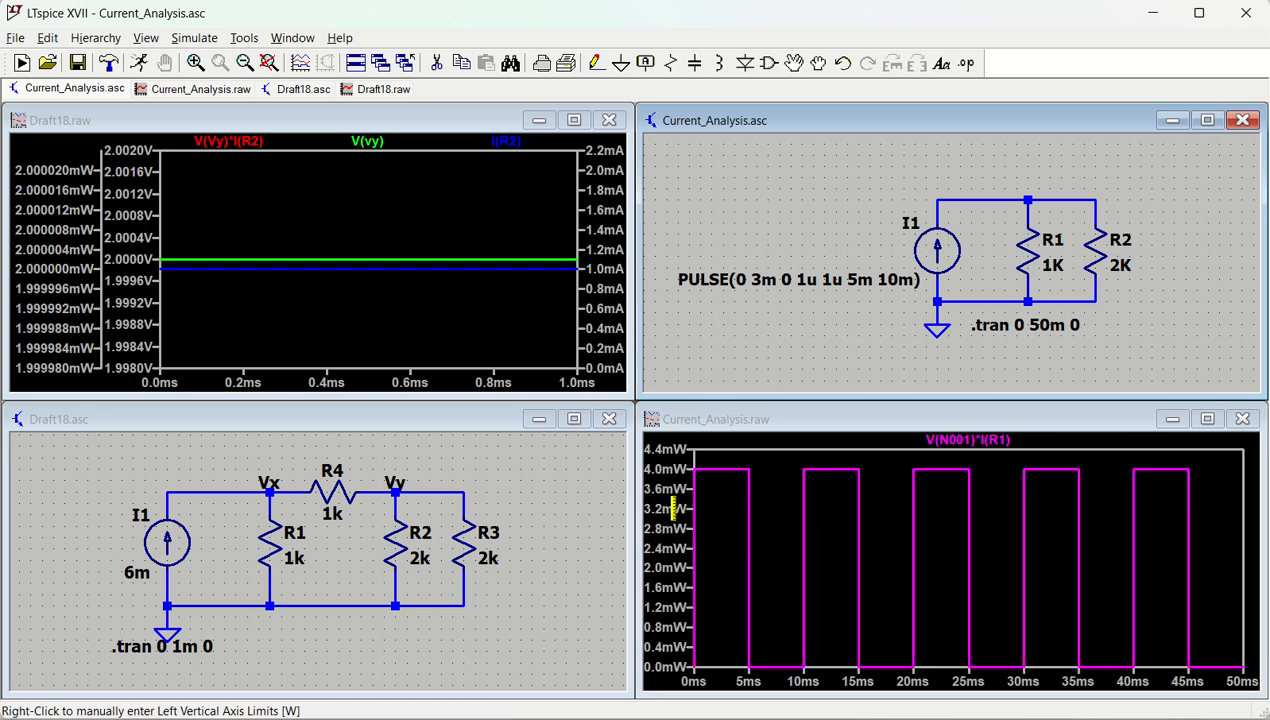
click(1028, 248)
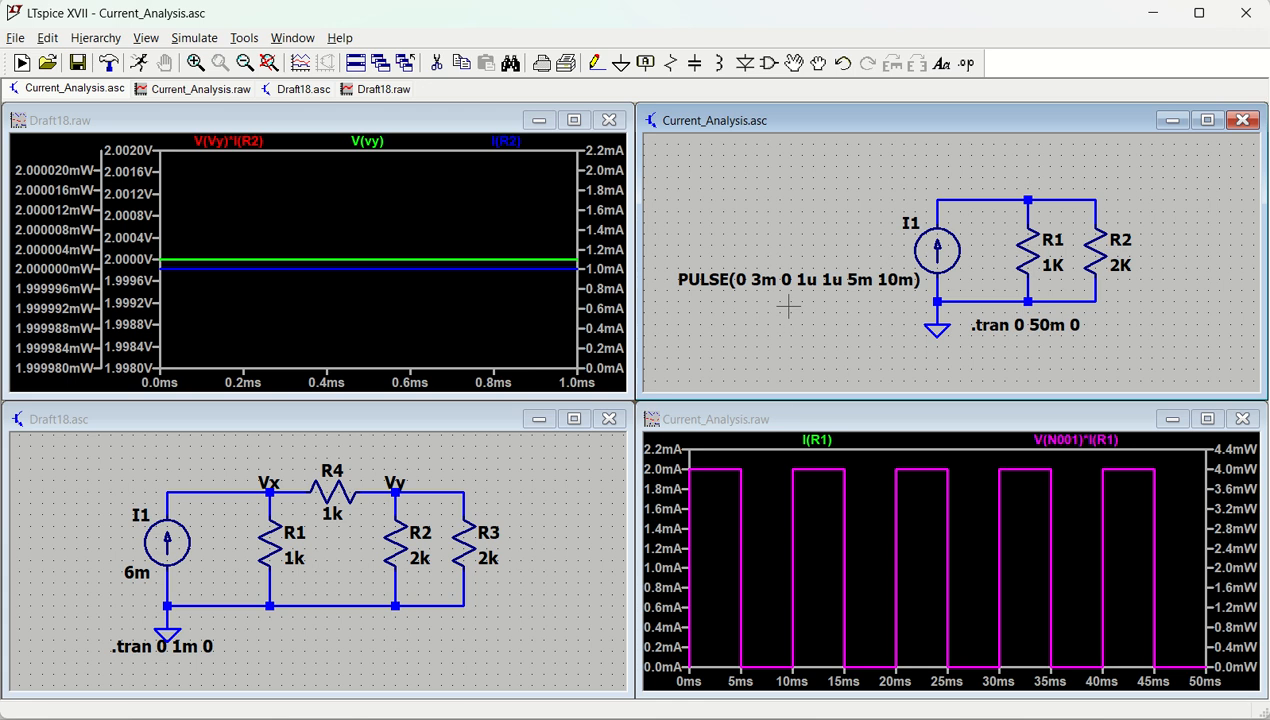
- Open the pulse settings of current source I1 in the Current_Analysis schematic
right_click(937, 262)
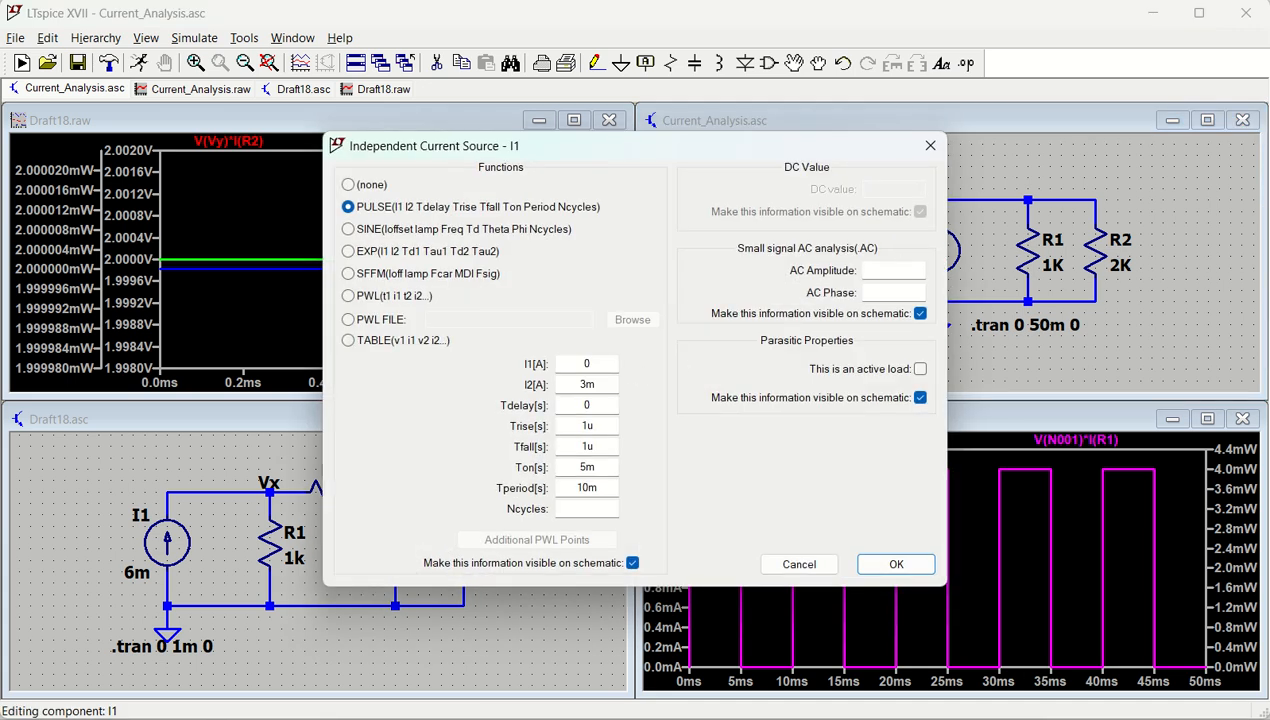